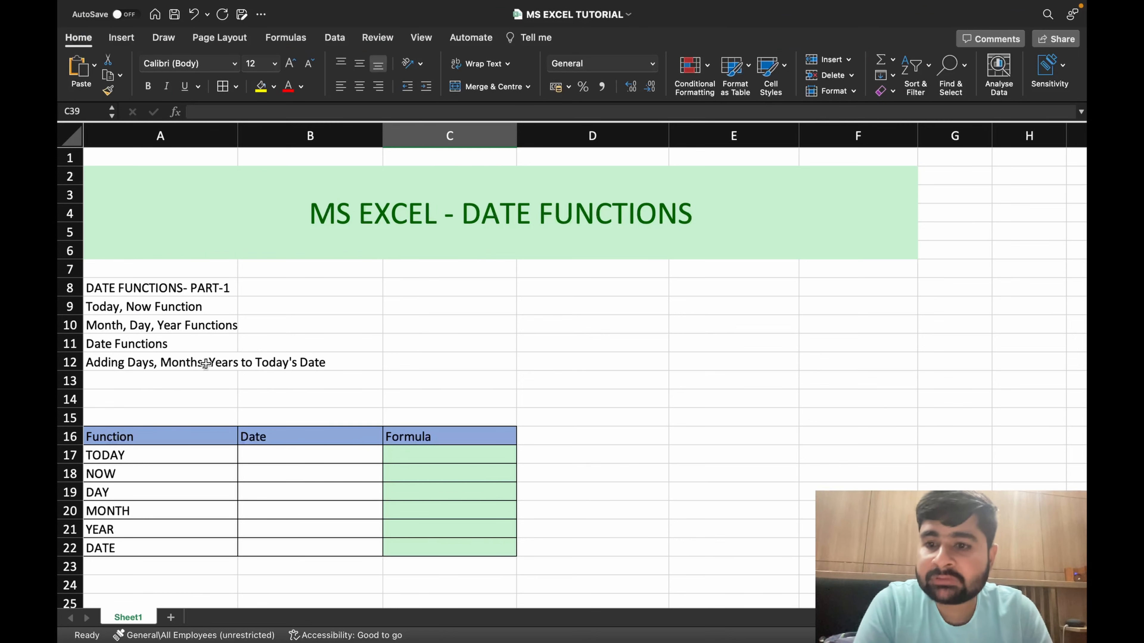
Step: Enter the formula =today() in C17, the Formula cell of the TODAY row
scroll(237, 418, down, 4)
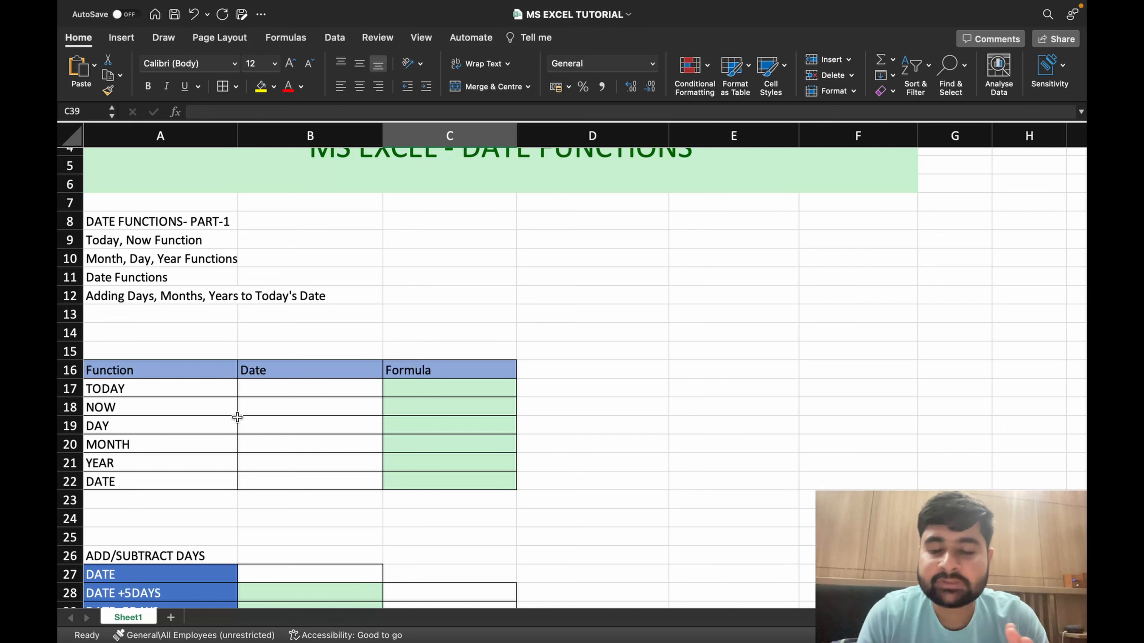
click(404, 389)
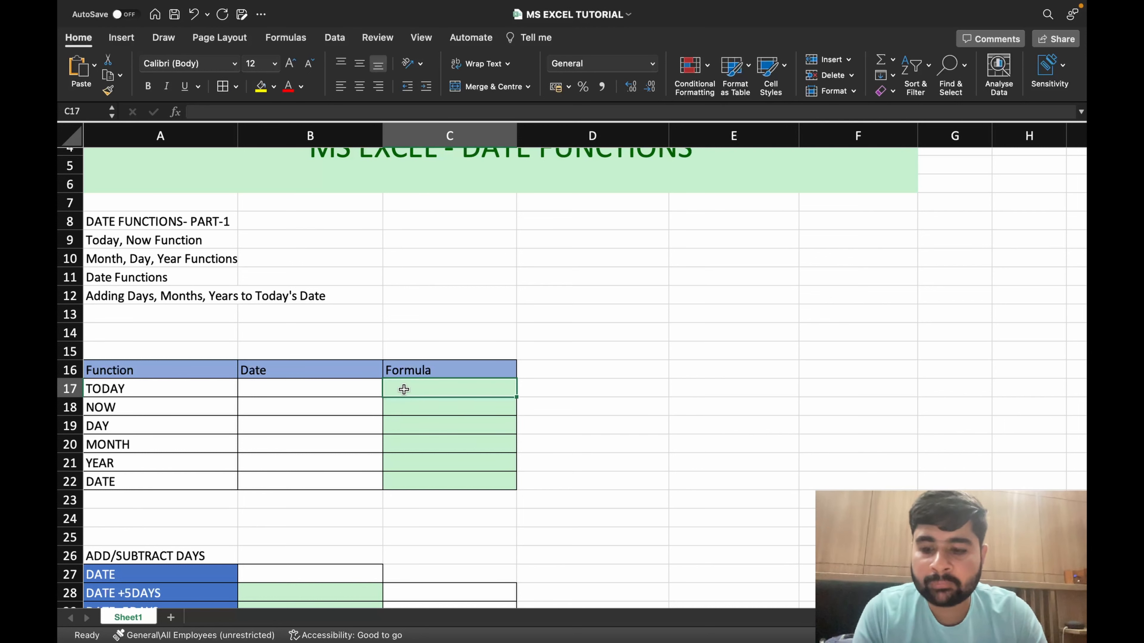
text(=t)
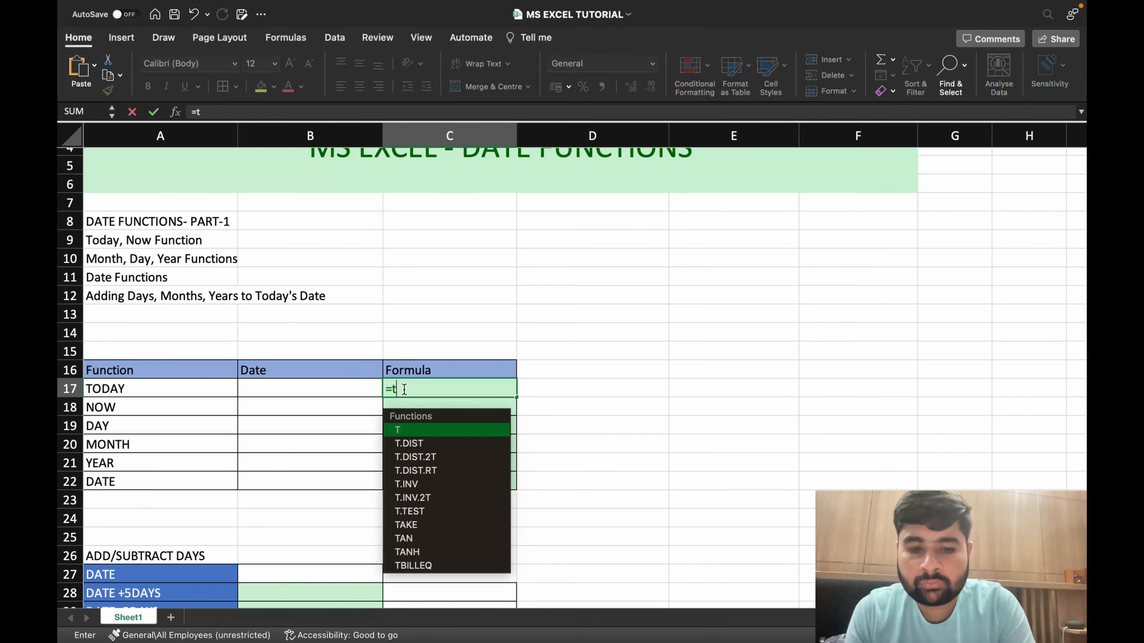
text(oday())
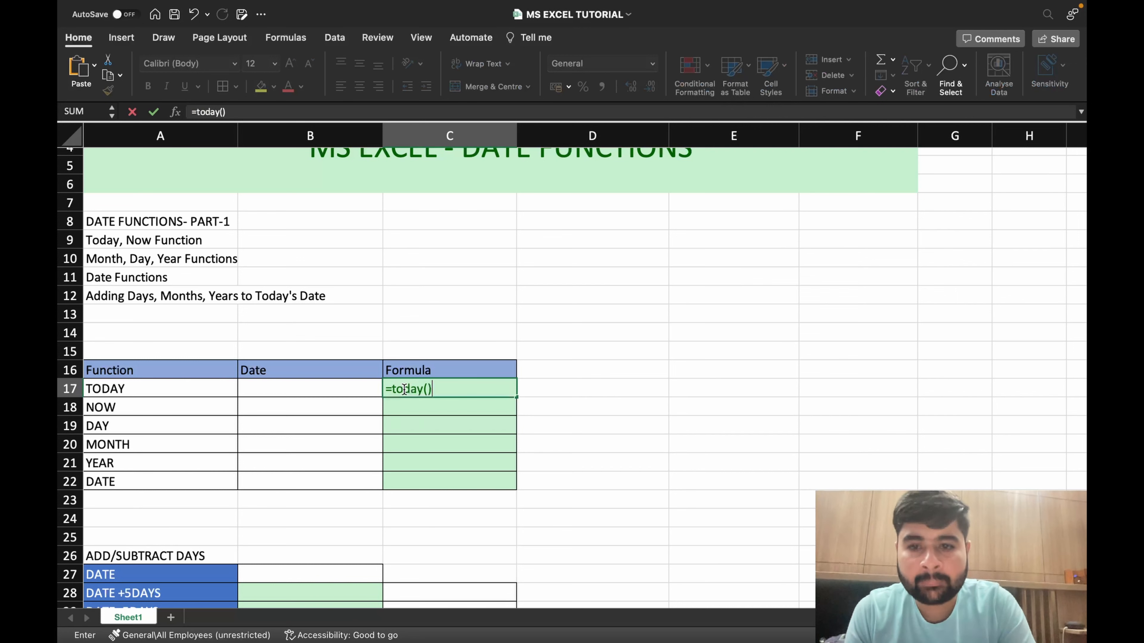
key(Return)
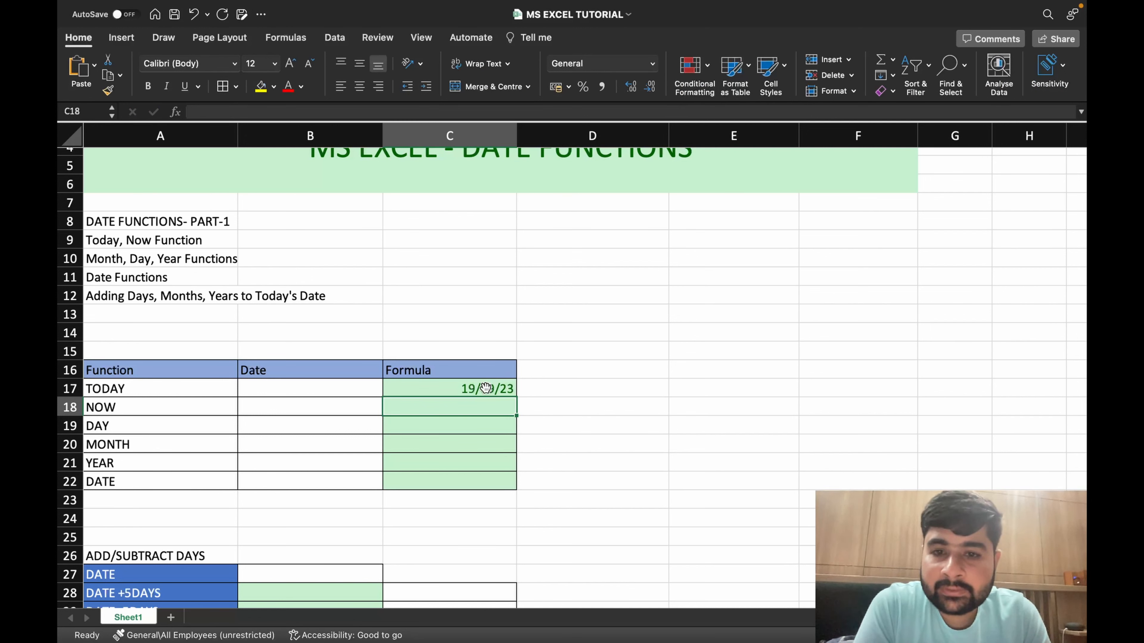
Step: Apply the Long Date format to the TODAY result in C17 and autofit the width of column C
click(485, 388)
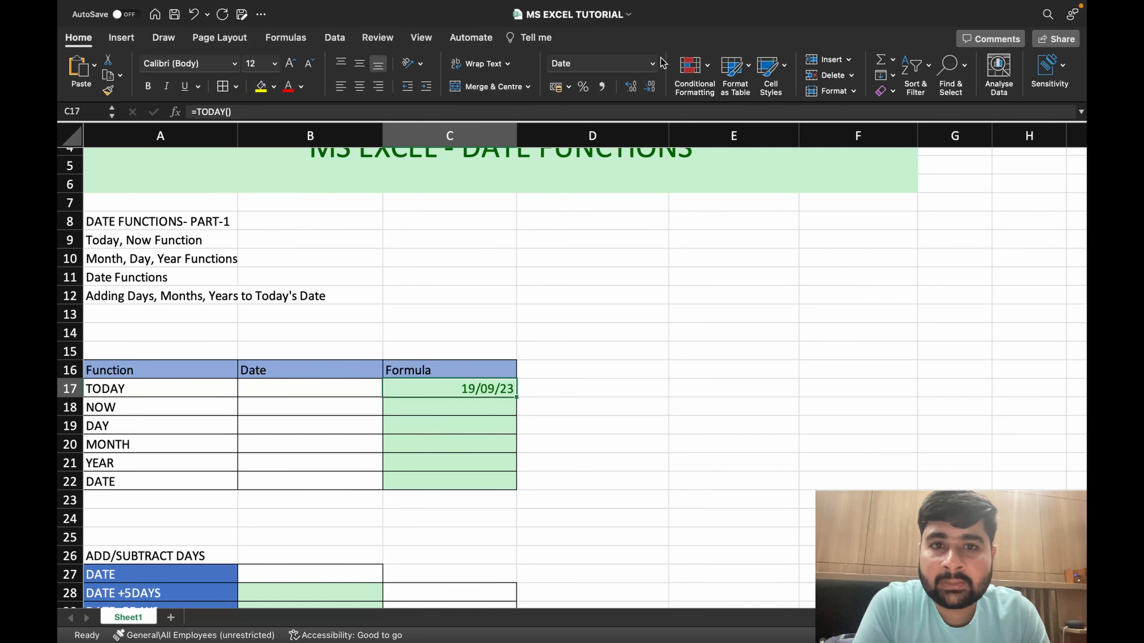
click(653, 64)
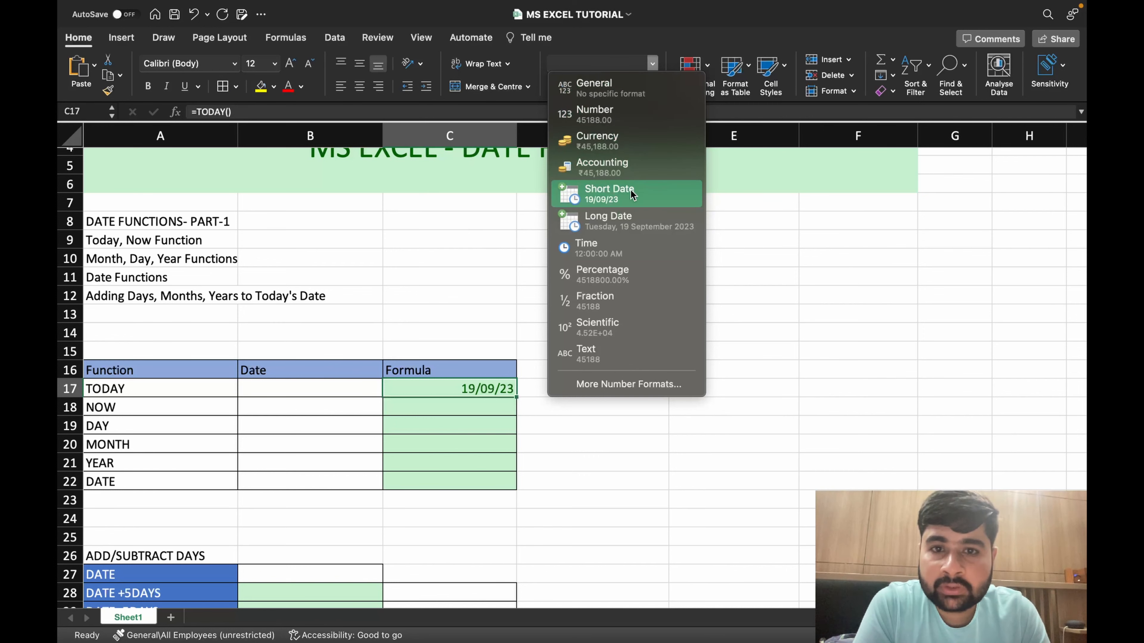
click(629, 223)
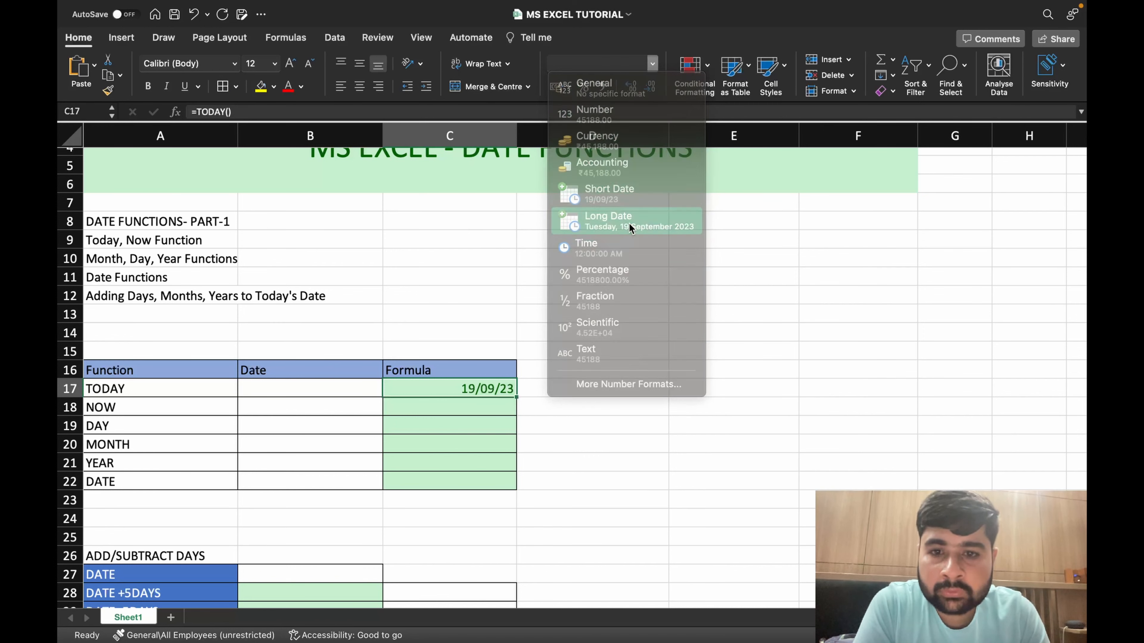
double_click(517, 131)
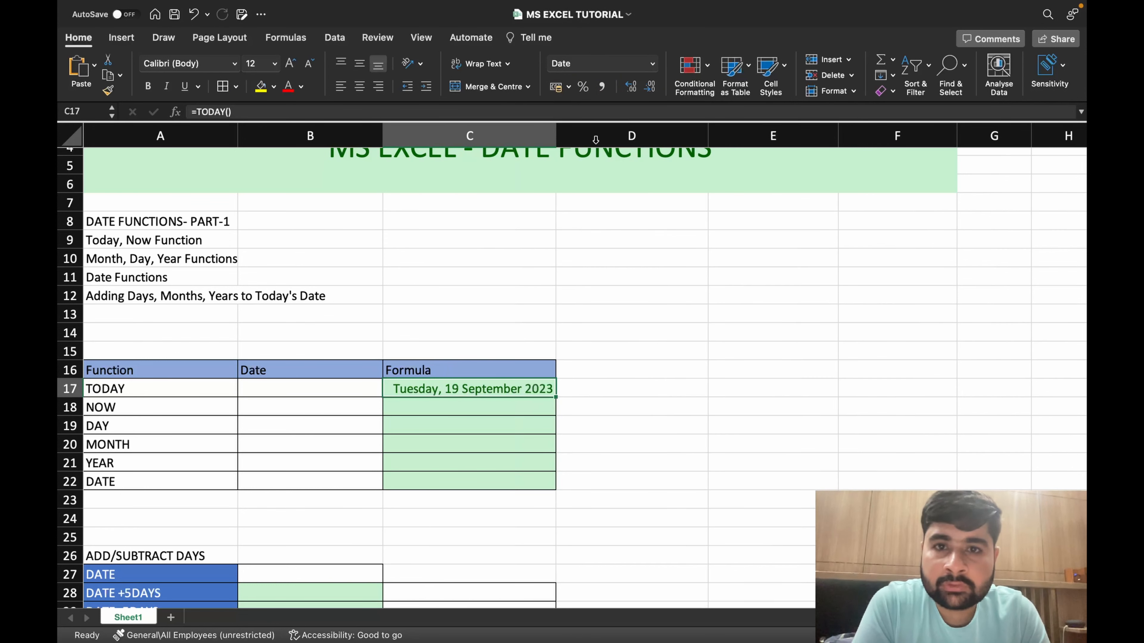
Step: Switch the TODAY result in C17 back to the Short Date format
click(652, 64)
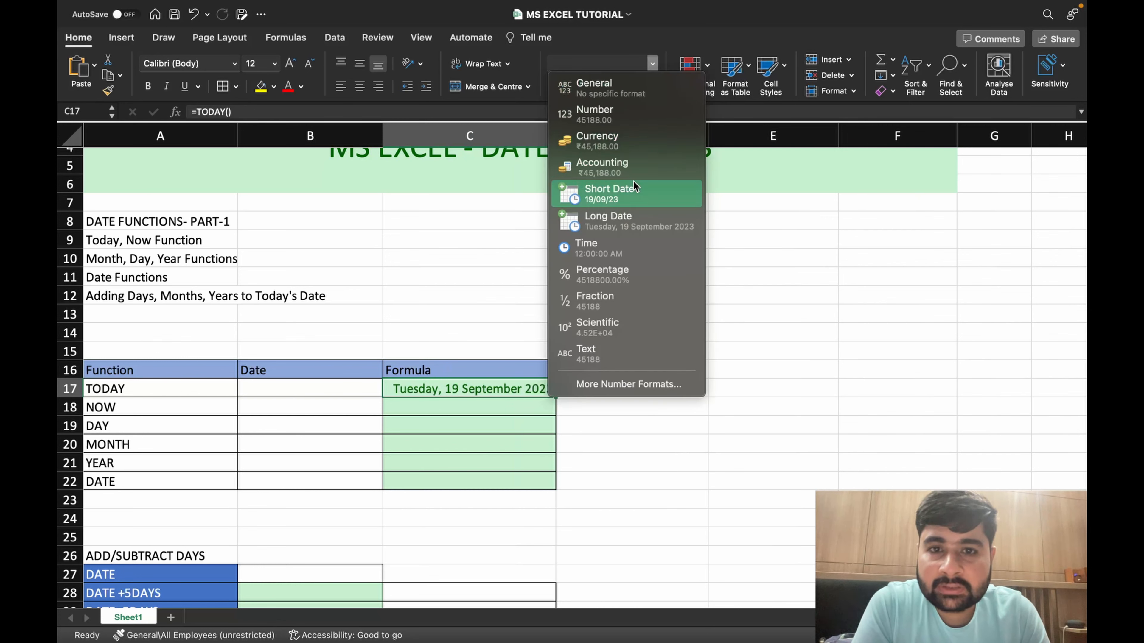
click(631, 190)
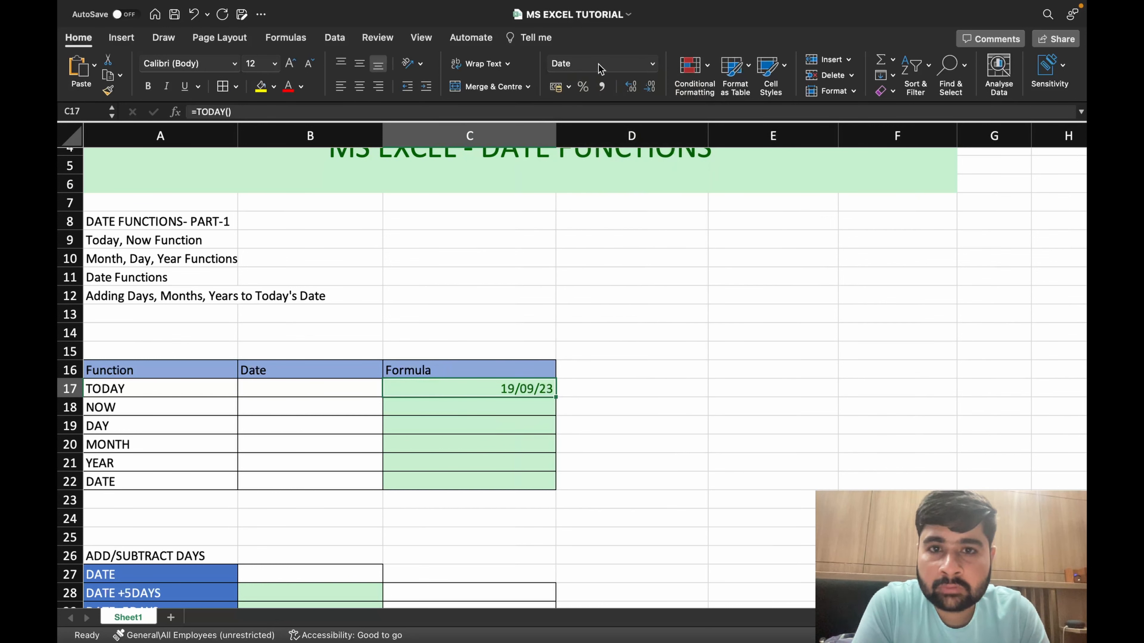
click(651, 64)
click(449, 407)
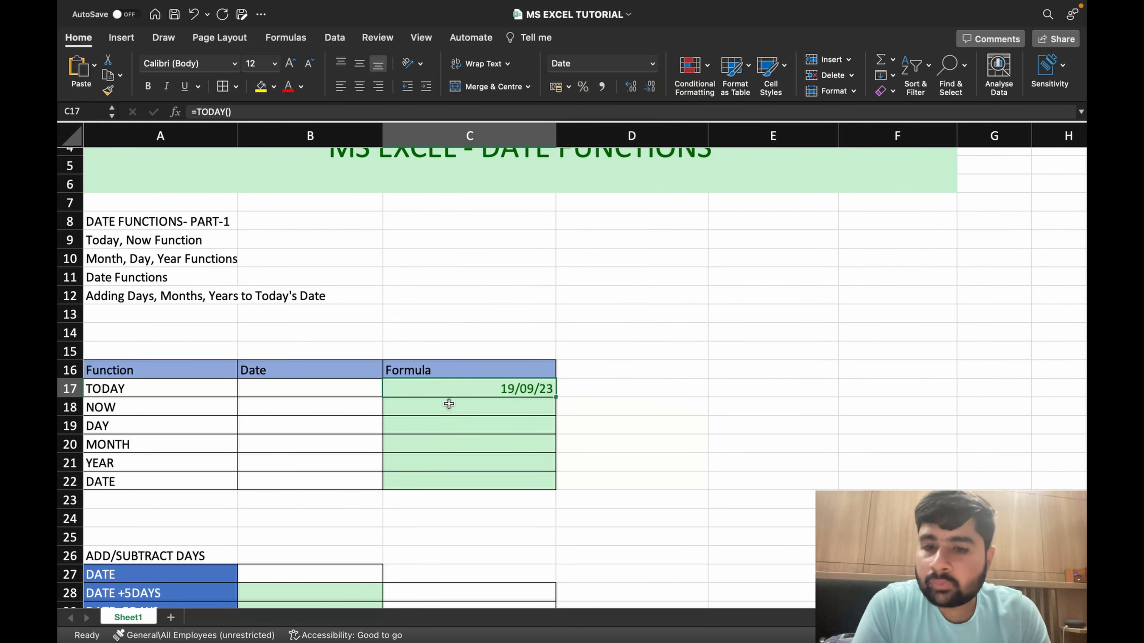
Step: Enter the formula =now() in C18, the Formula cell of the NOW row
click(448, 404)
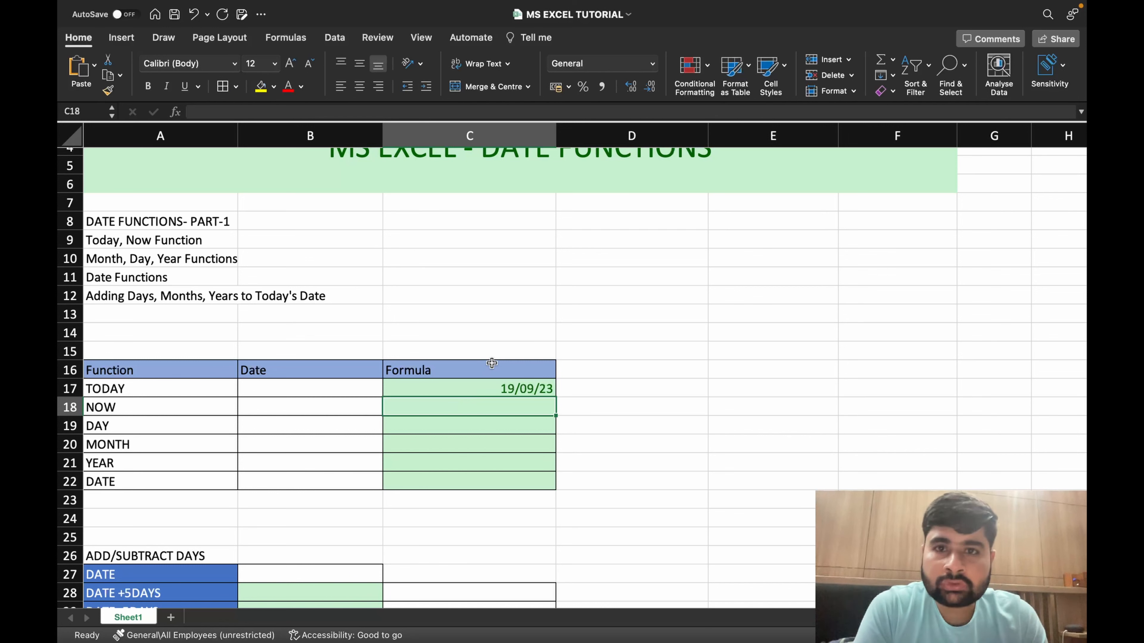
mouse_move(1081, 3)
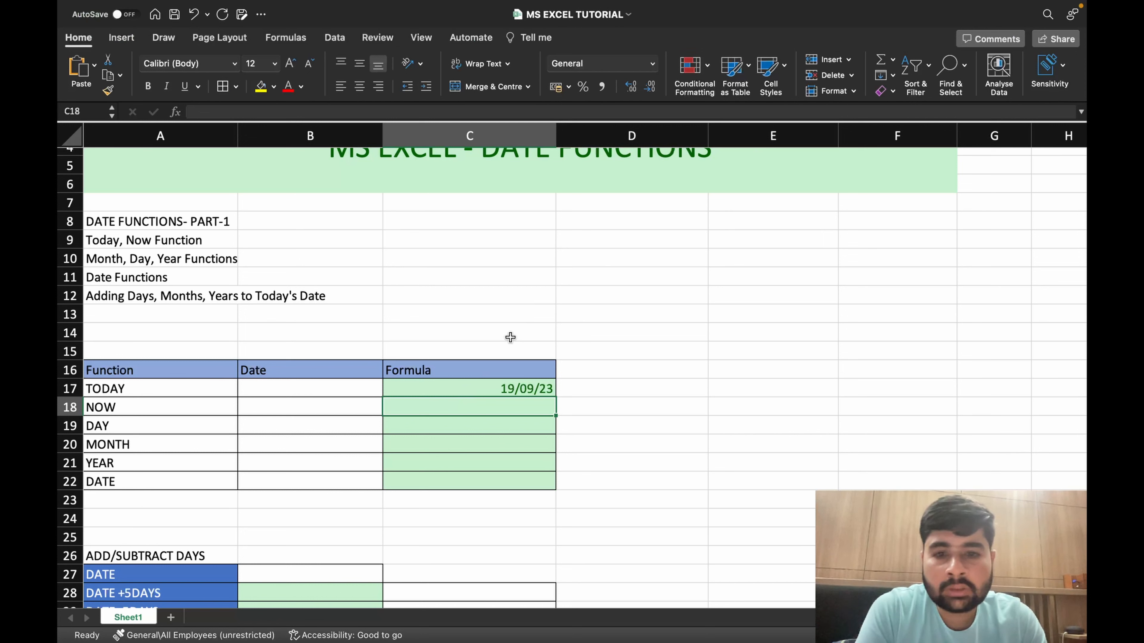
click(497, 391)
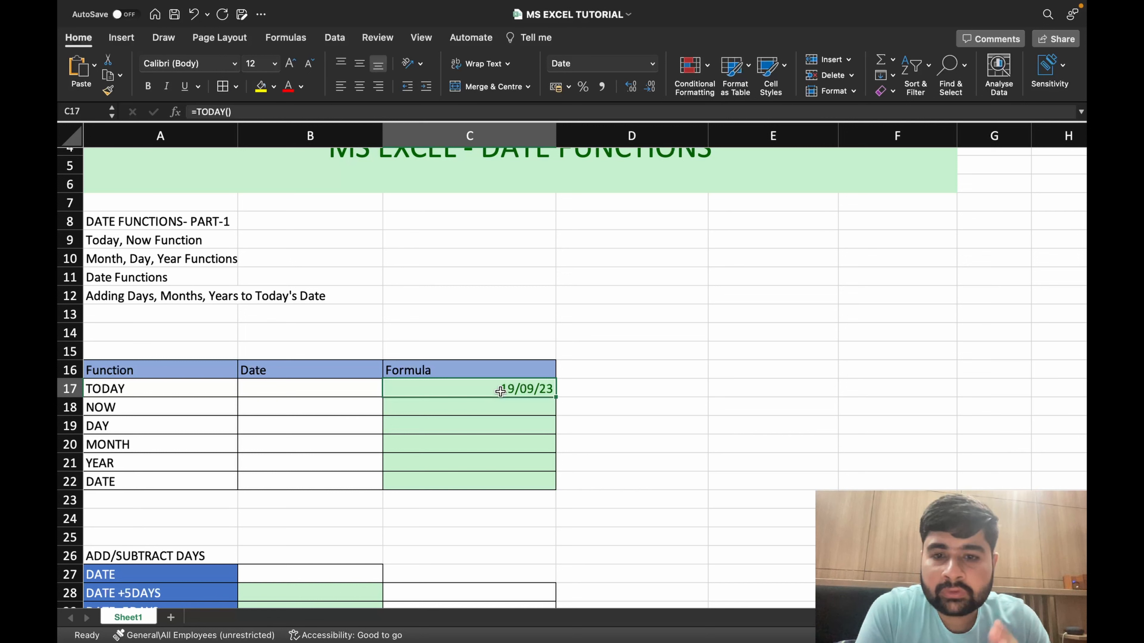
click(482, 405)
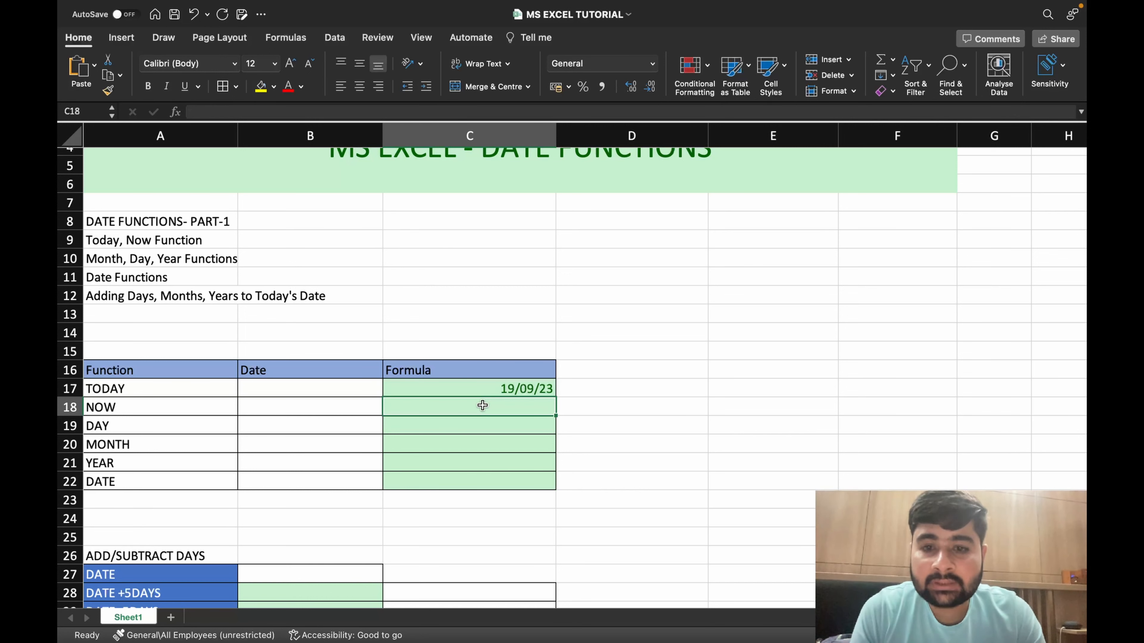
text(=noqw)
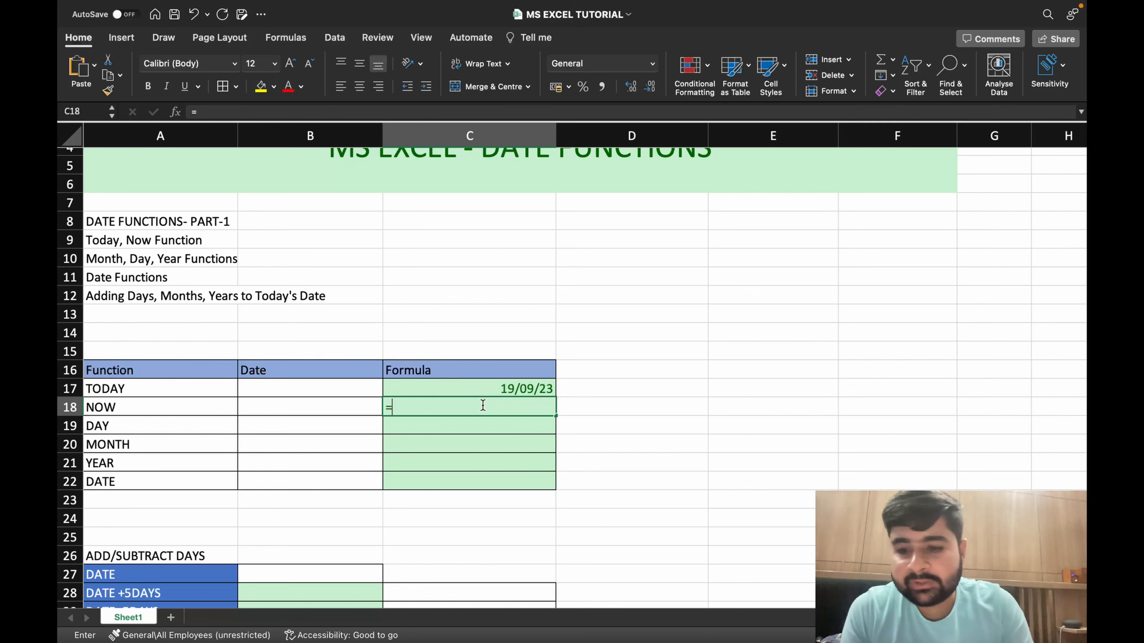
key(BackSpace)
key(BackSpace)
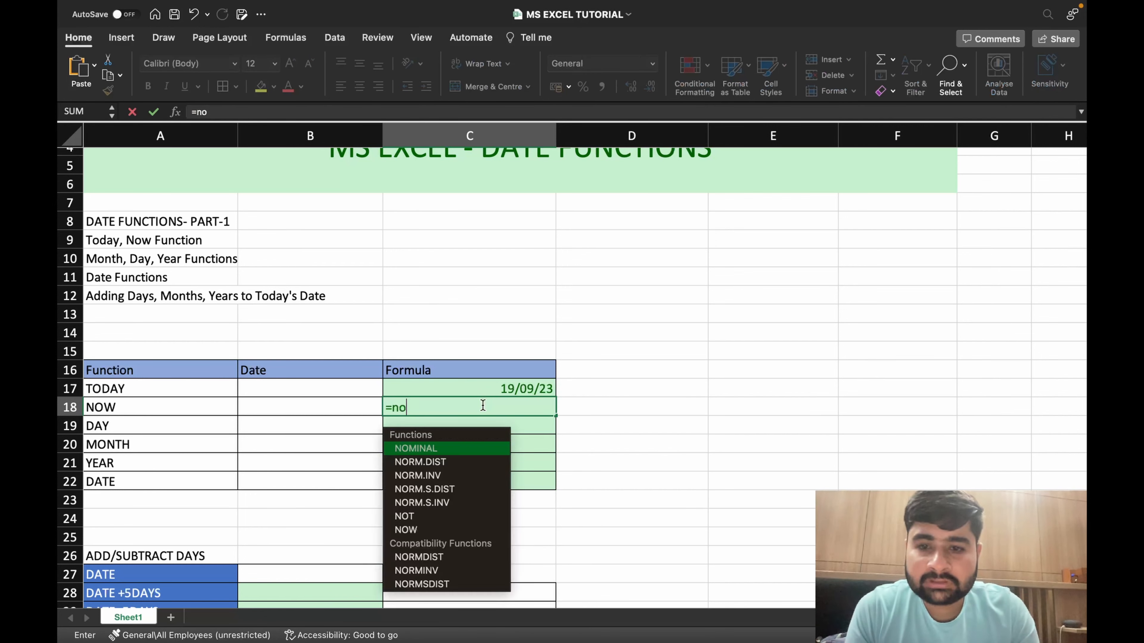
text(w())
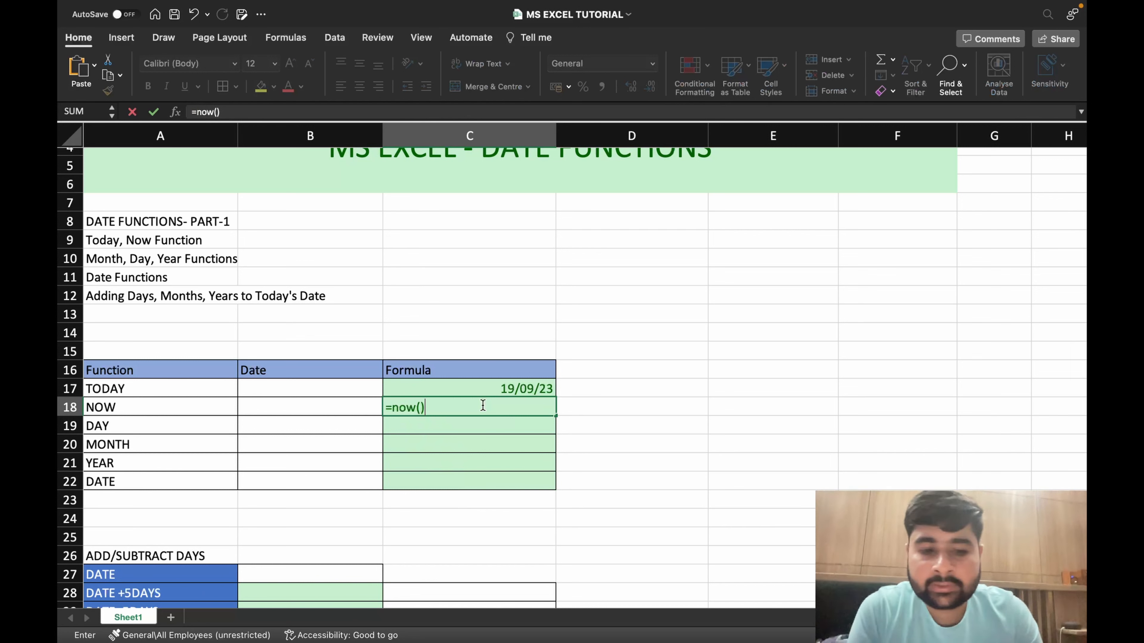
key(Return)
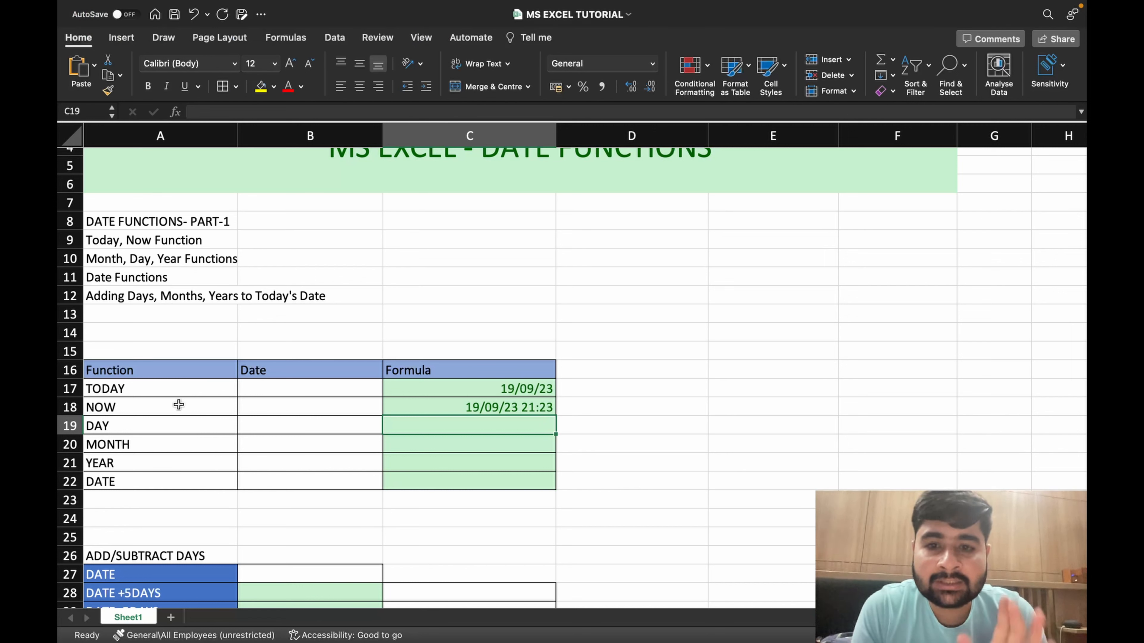
Step: Enter the date 02-02-2023 in B19 of the DAY row and fill it down through the YEAR row, B21
click(257, 431)
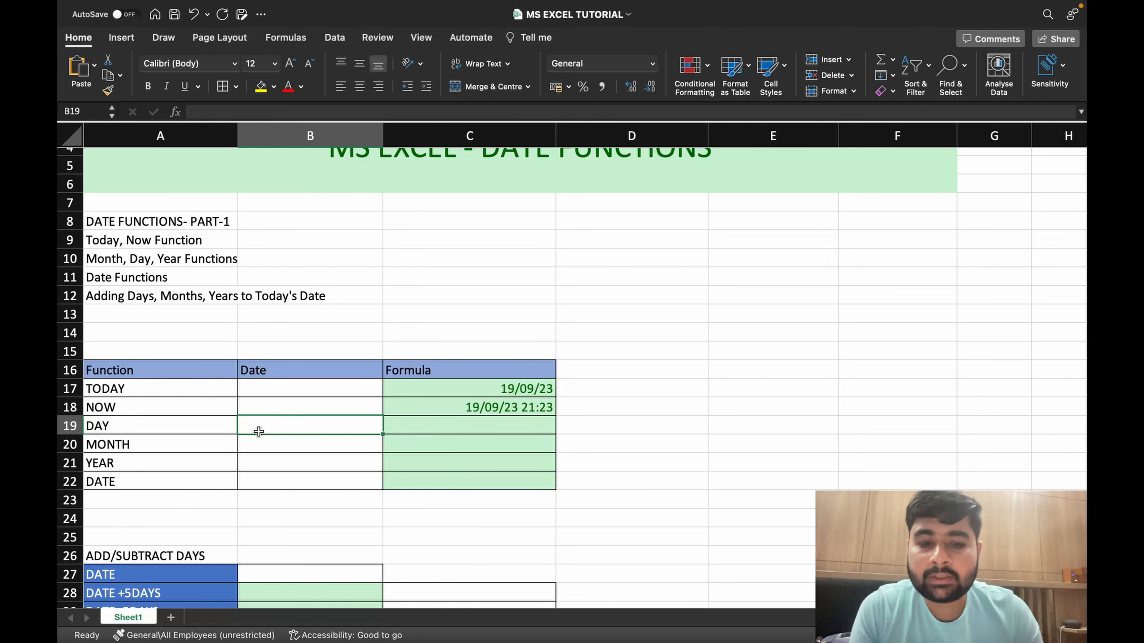
text(02-0)
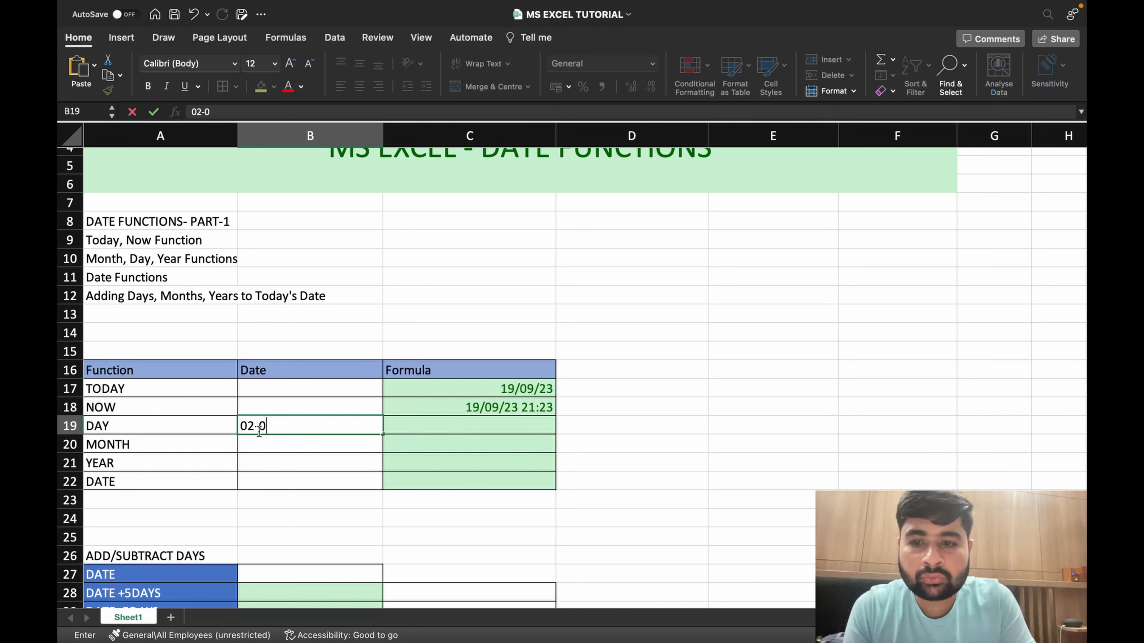
text(2-2023)
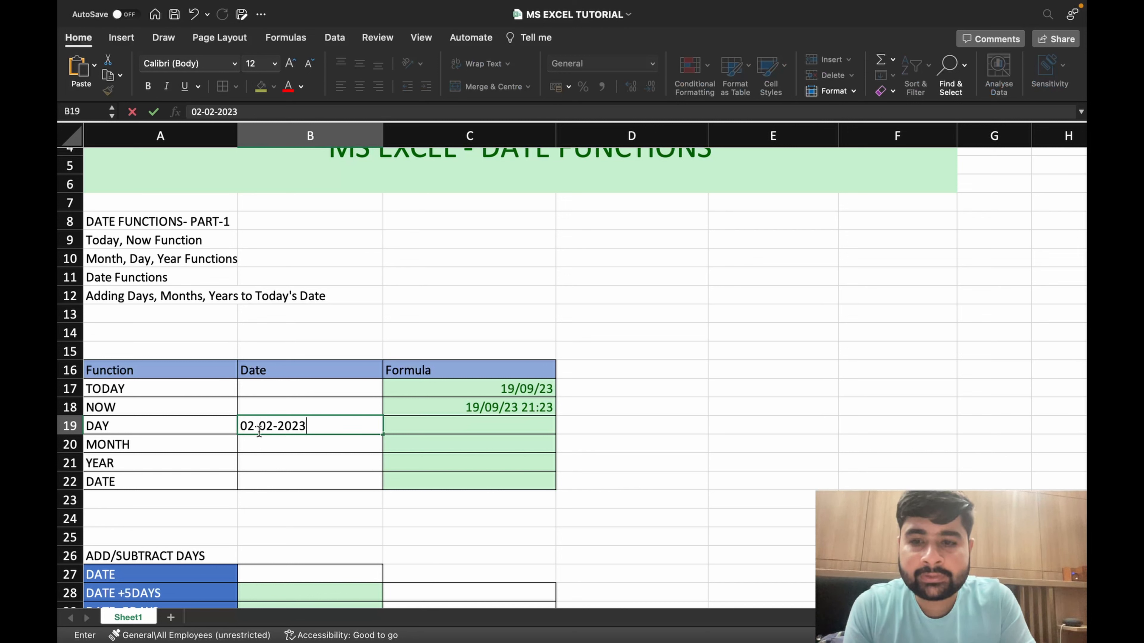
key(Return)
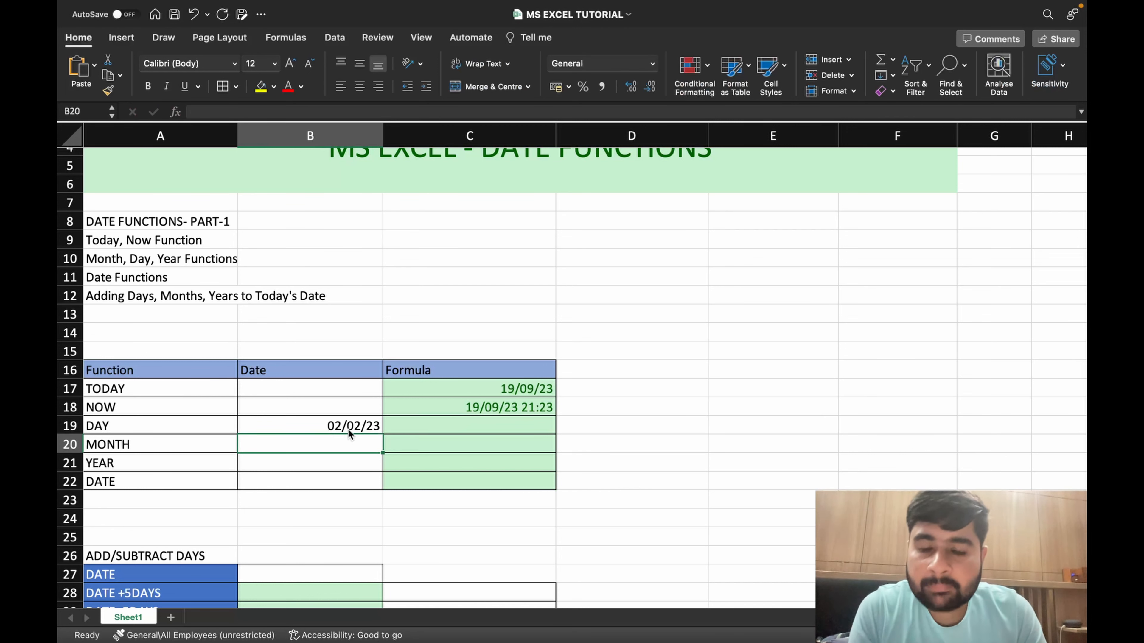
click(337, 431)
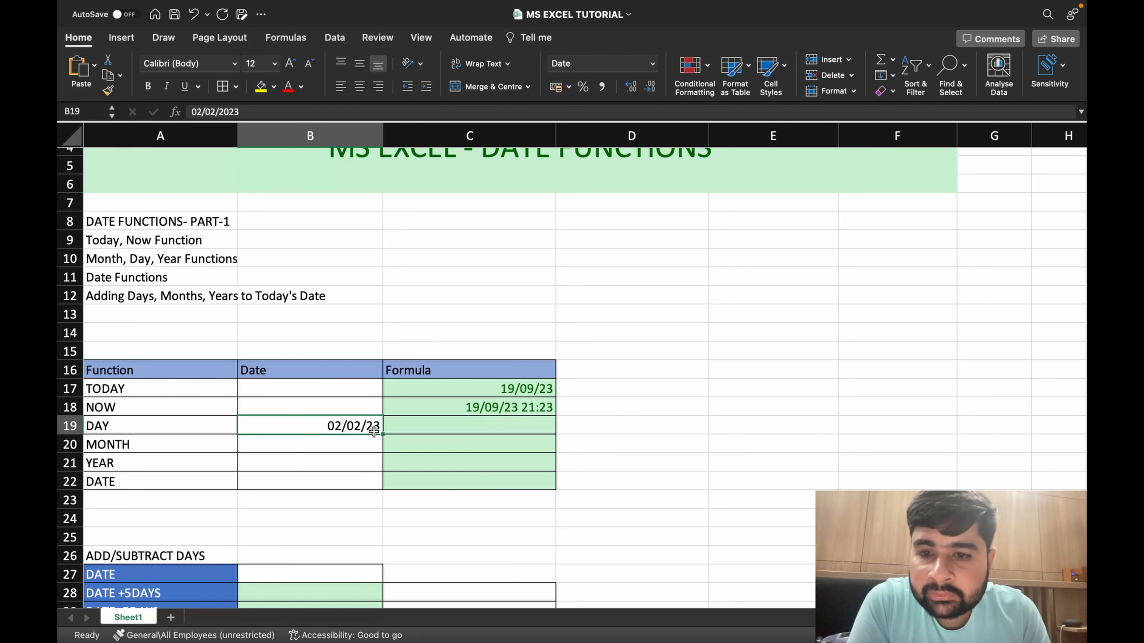
drag(382, 434, 380, 471)
click(338, 493)
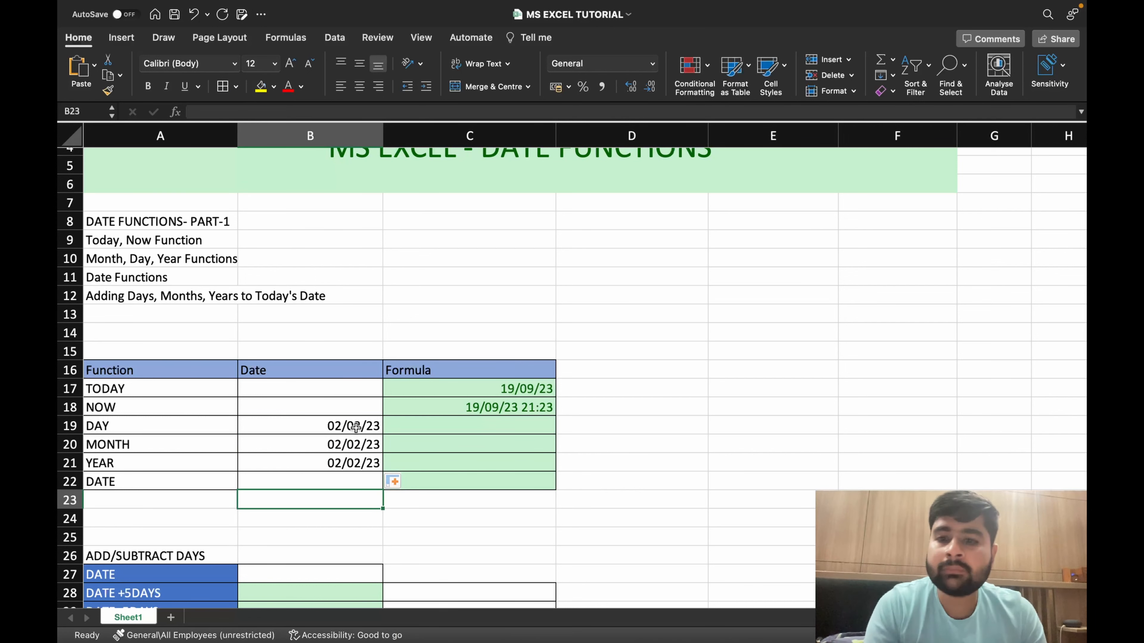
Step: Enter the formula =day(B19) in C19 to extract the day from the DAY row's date
click(418, 421)
text(=)
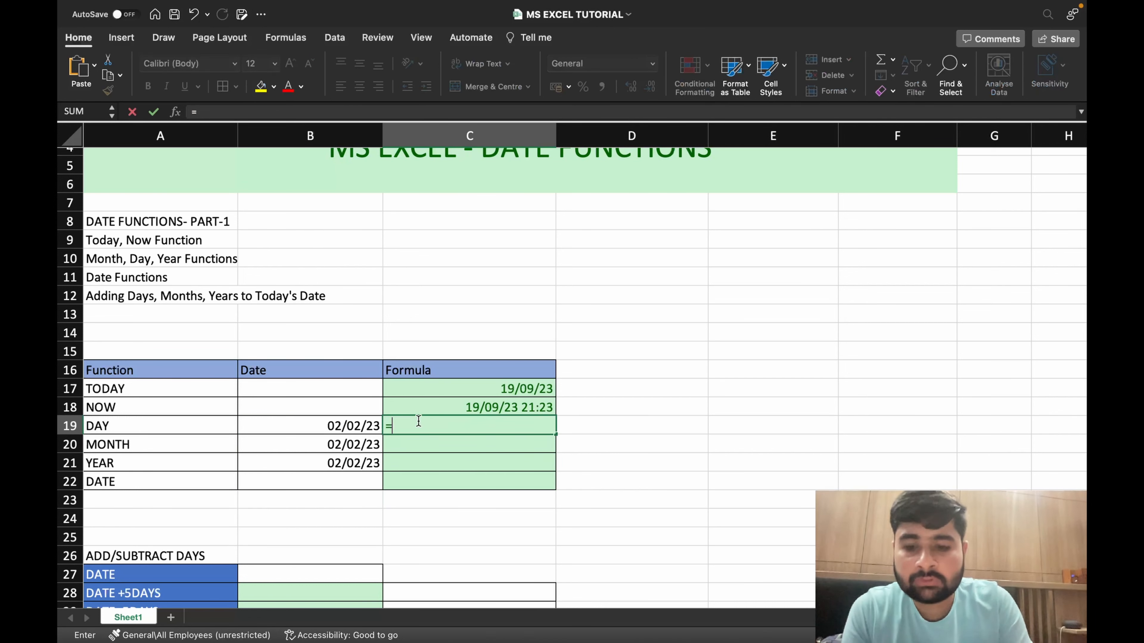
text(day()
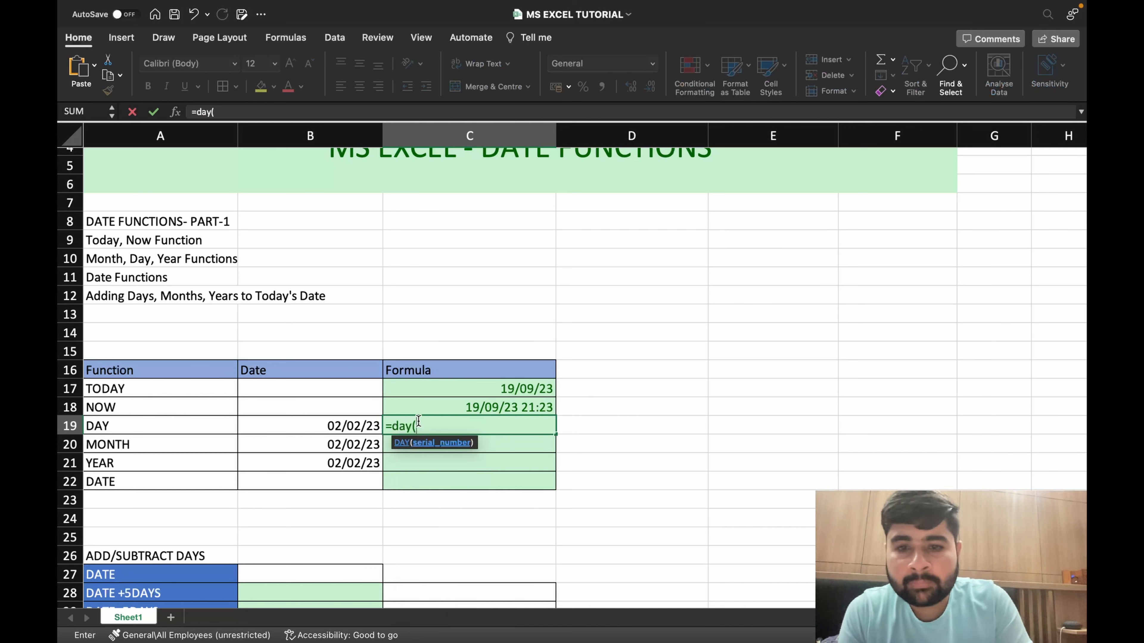
click(348, 425)
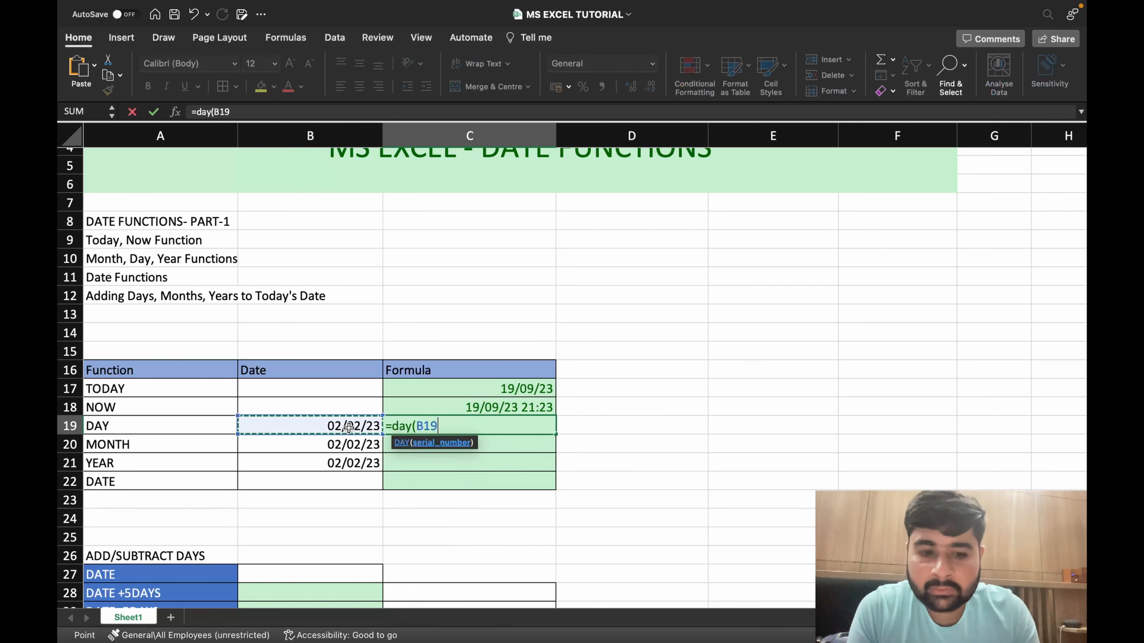
text())
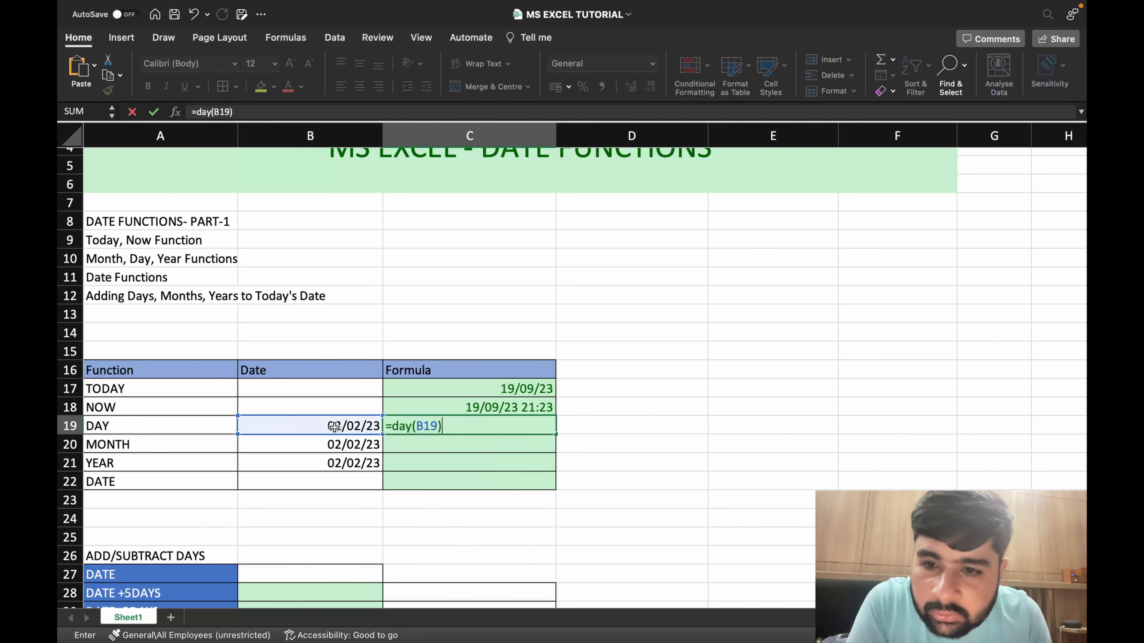
key(Return)
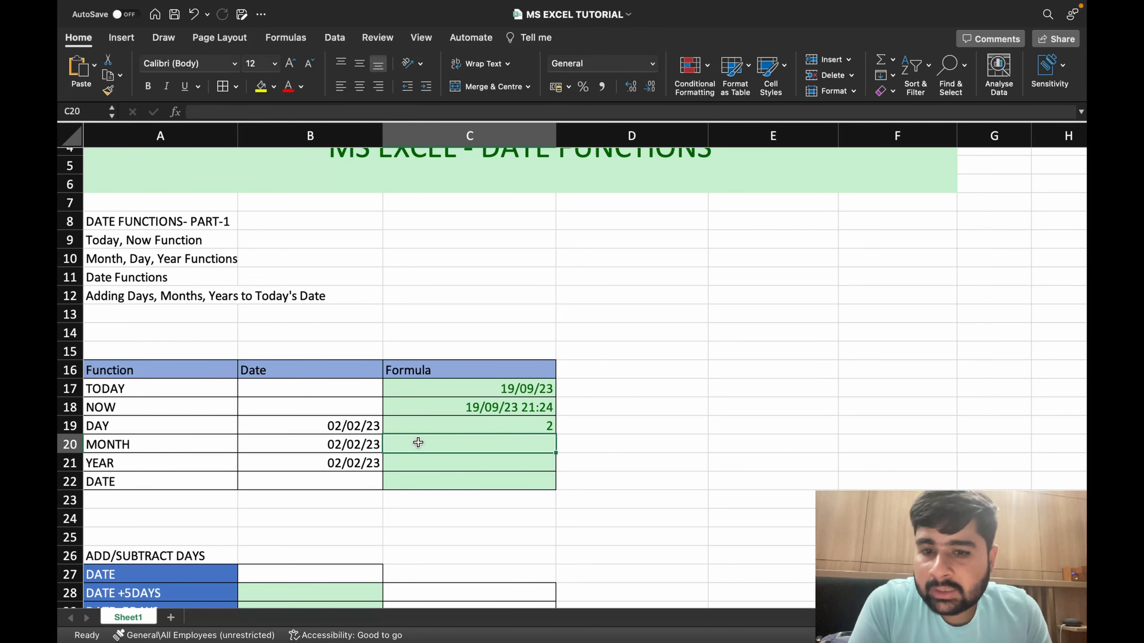
Step: Enter the formula =month(B20) in C20 to extract the month from the MONTH row's date
text(=)
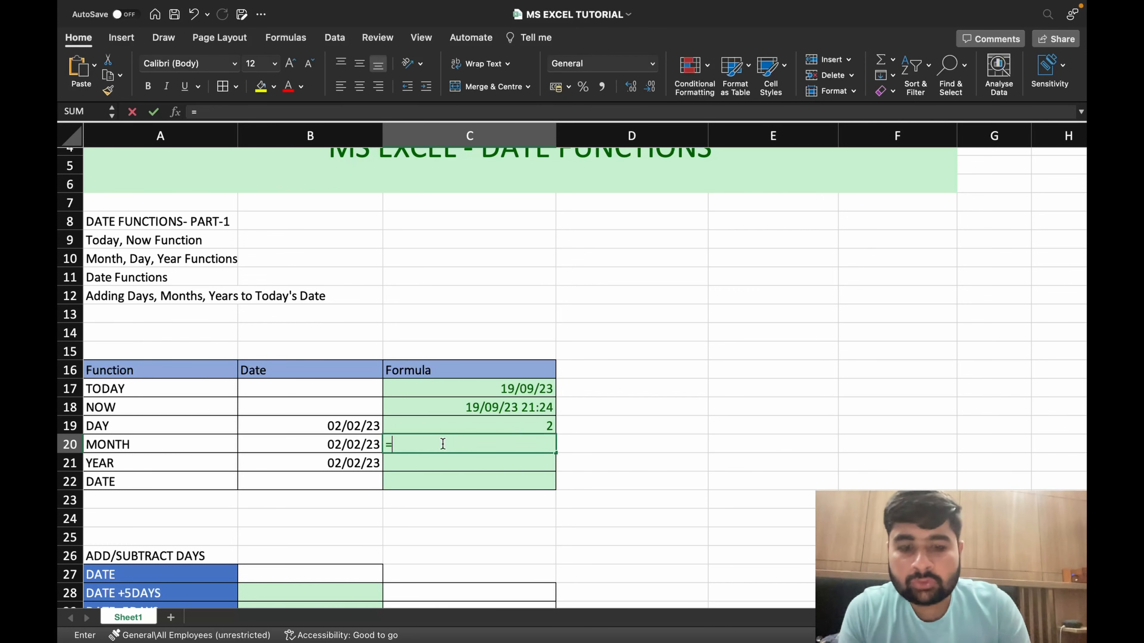
text(month())
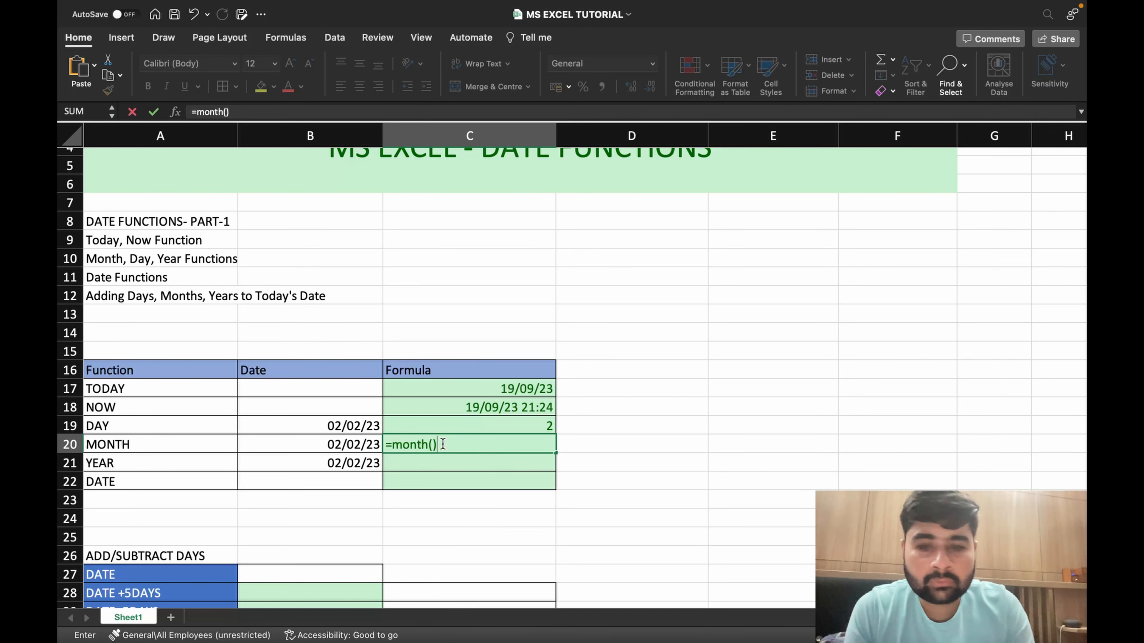
key(BackSpace)
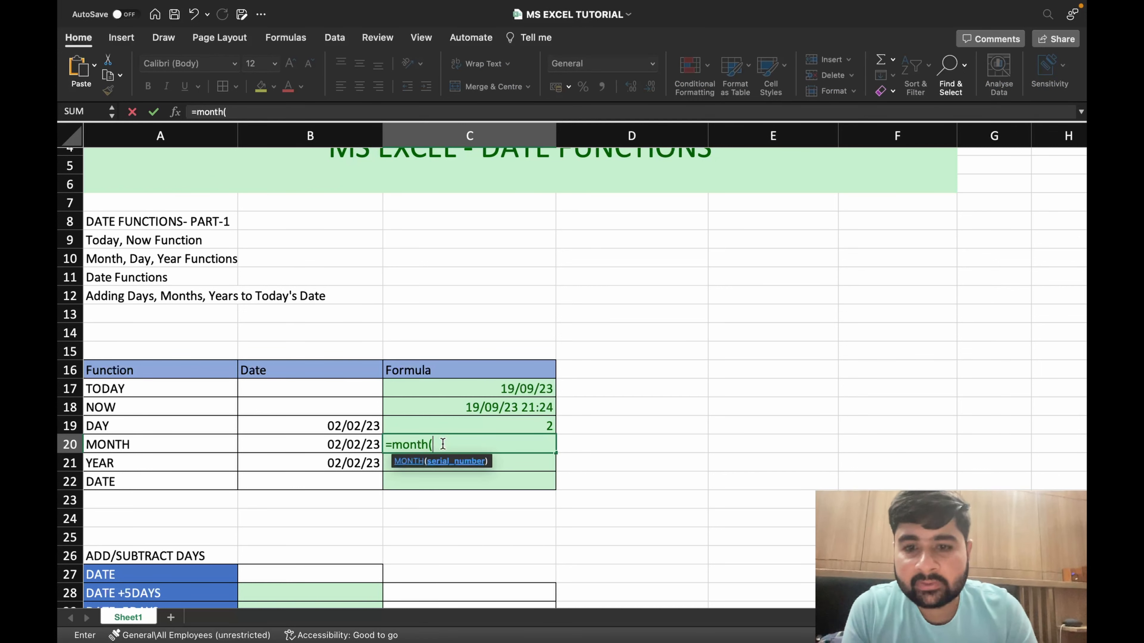
click(346, 441)
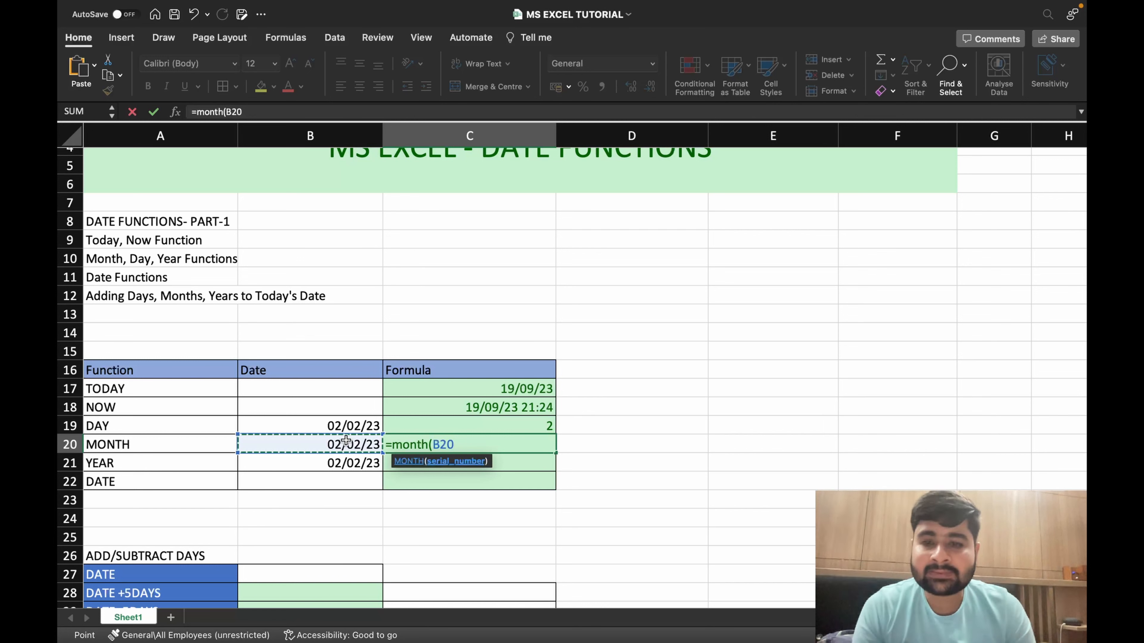
text())
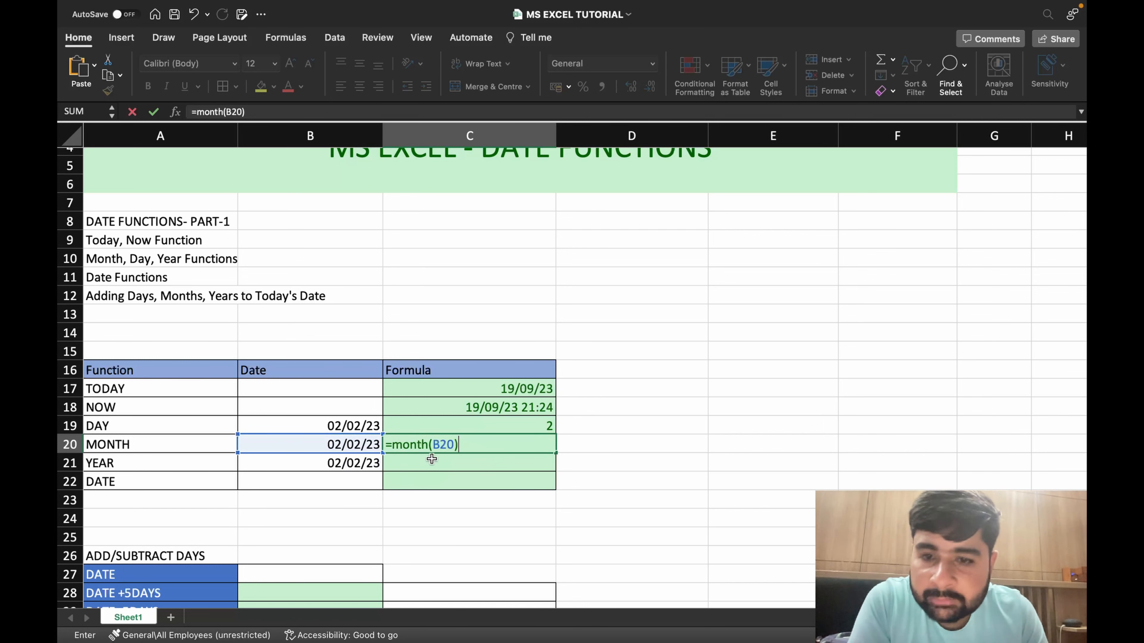
key(Return)
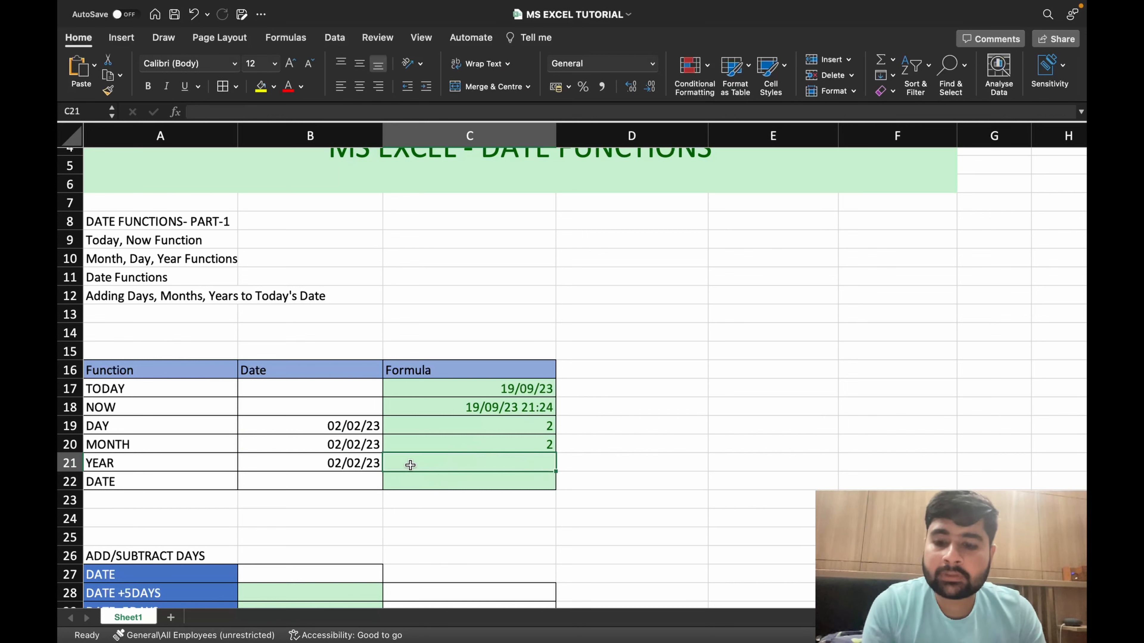
Step: Enter the formula =year(B21) in C21 to extract the year from the YEAR row's date
text(=y)
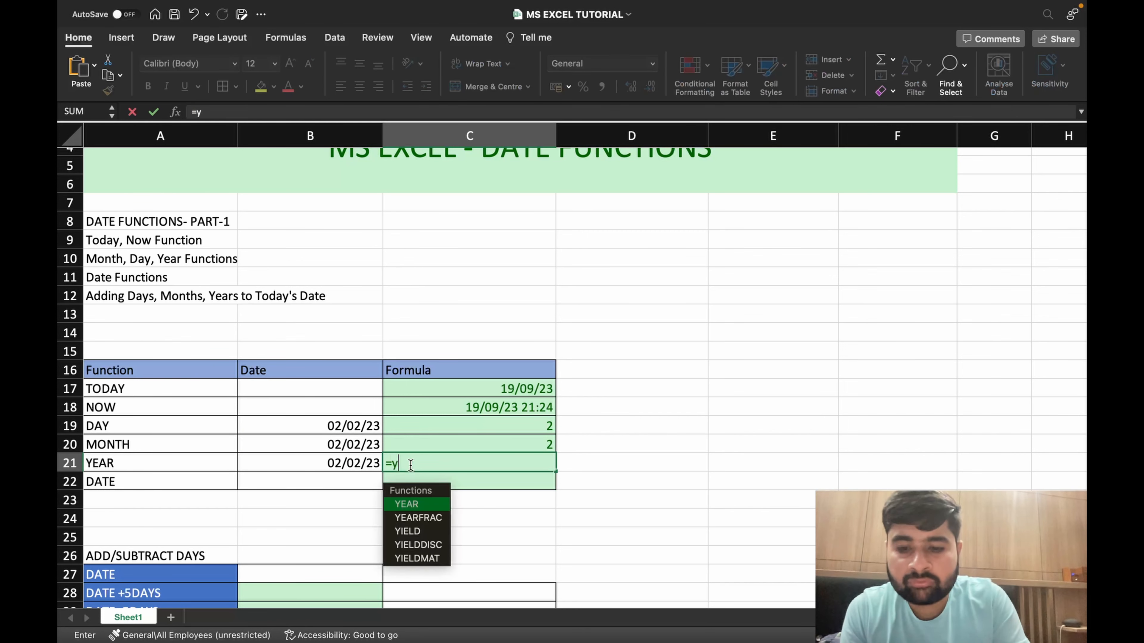
text(ear()
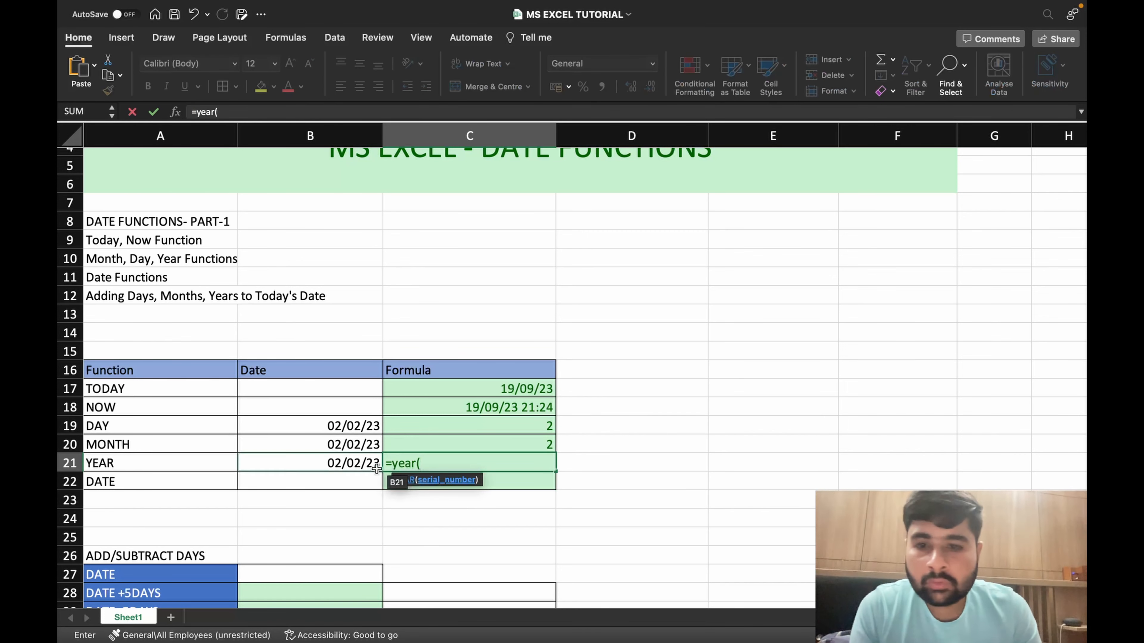
click(364, 466)
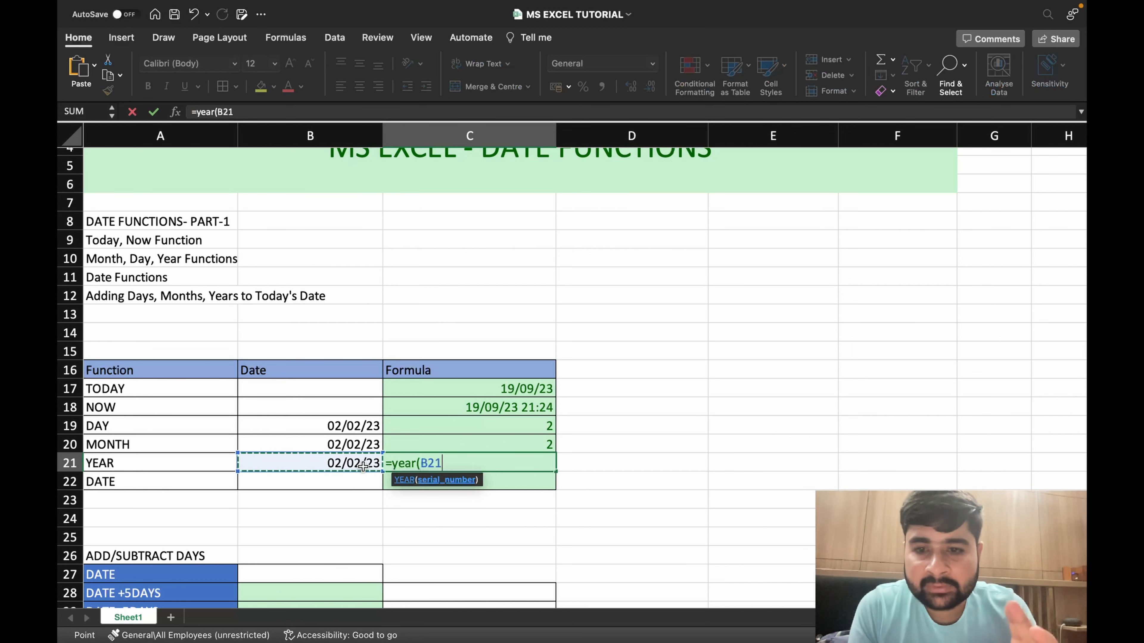
text())
key(Return)
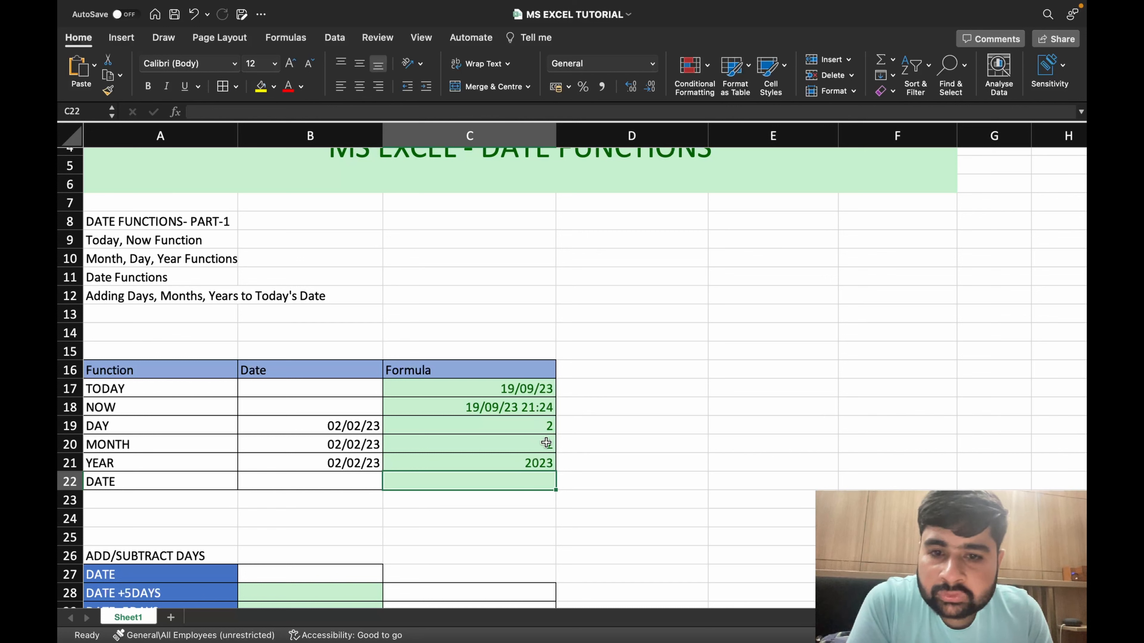
Step: Change the day in the DAY row's date, B19, to make it 06/02/2023, and check its DAY formula in C19
double_click(347, 418)
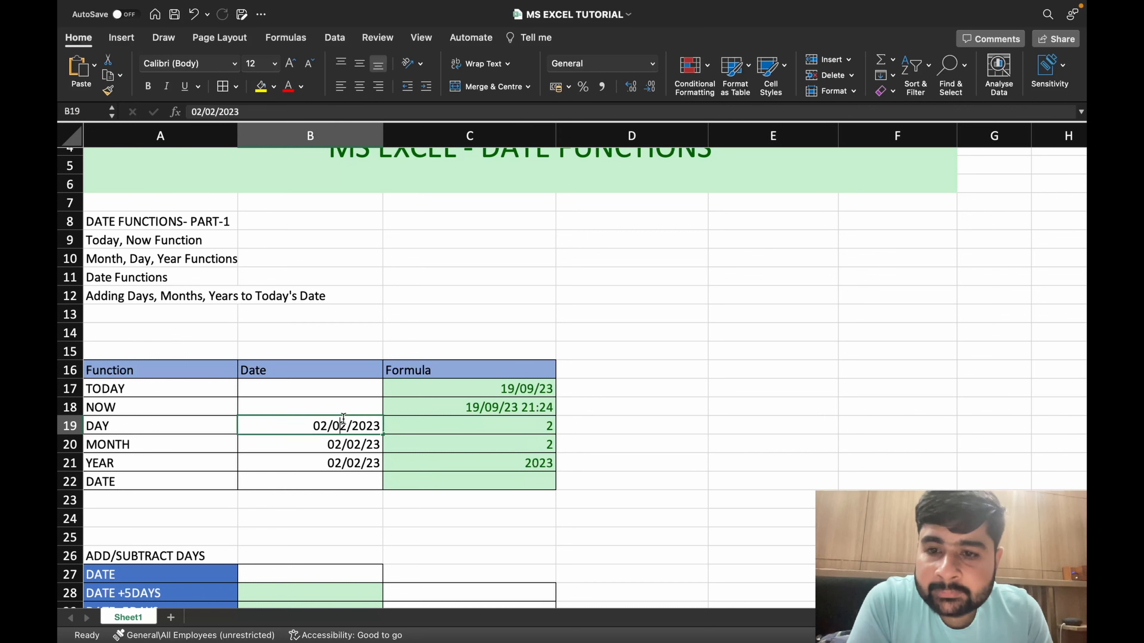
click(328, 424)
key(BackSpace)
text(6)
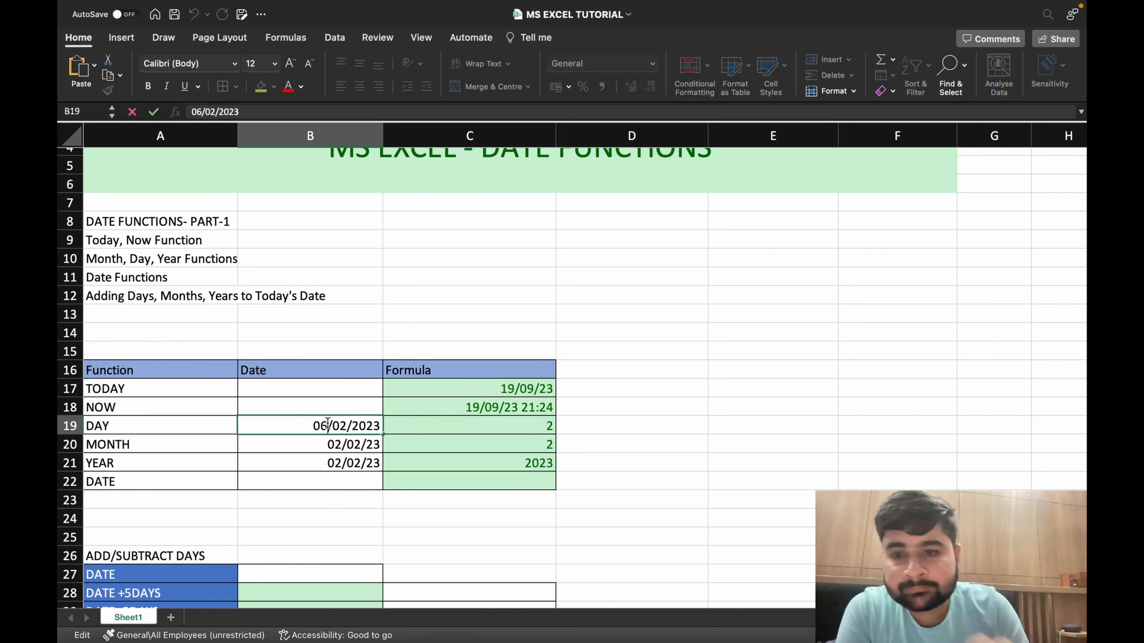
key(Return)
click(463, 422)
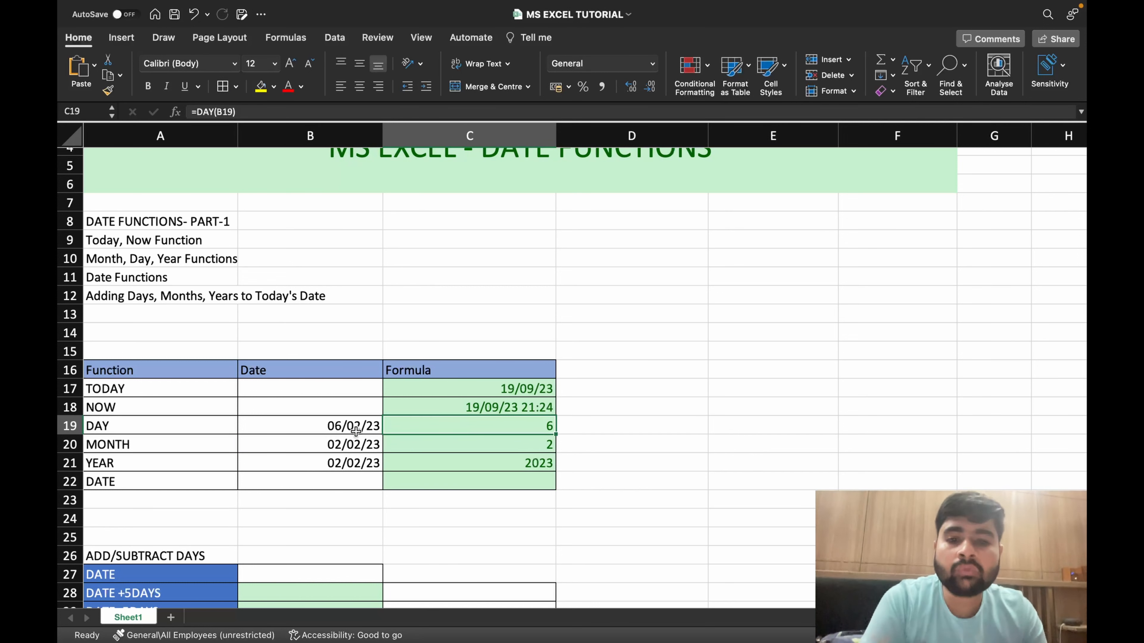
click(461, 501)
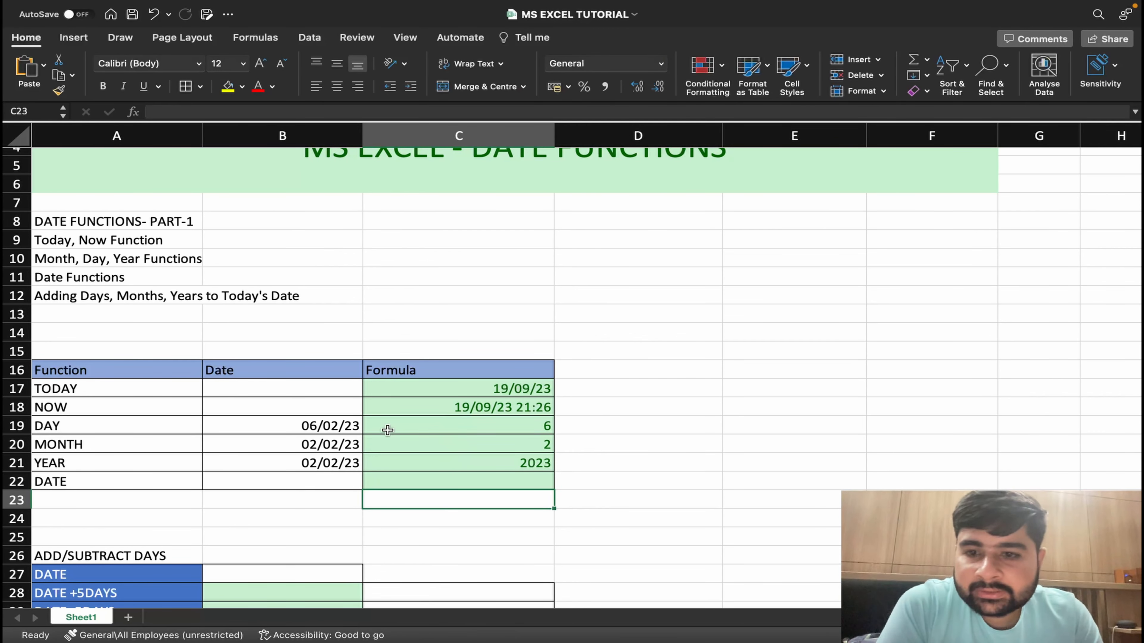
Step: Fill the date in B19 down through B21 as identical copies rather than a day-by-day series
click(326, 426)
drag(363, 437, 364, 470)
click(377, 482)
click(390, 502)
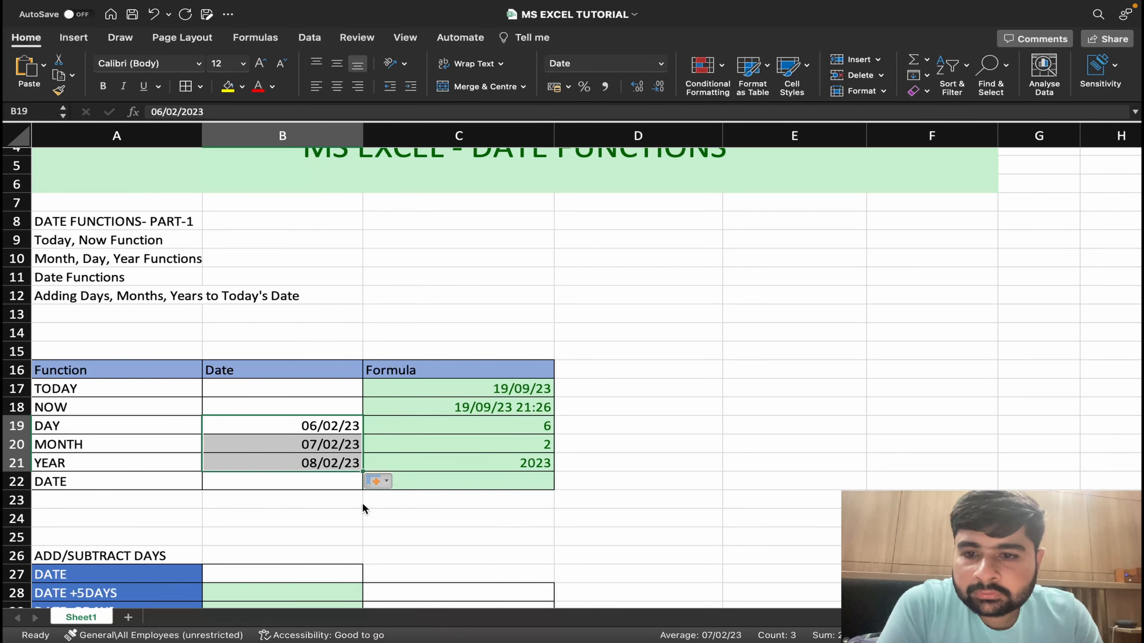
click(396, 457)
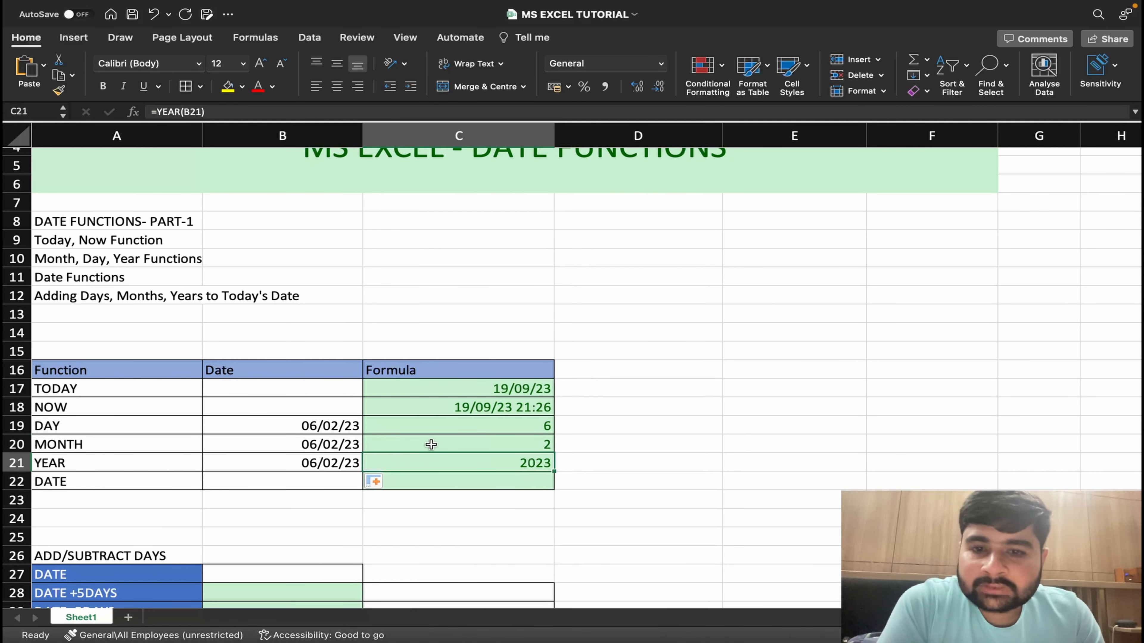
click(500, 430)
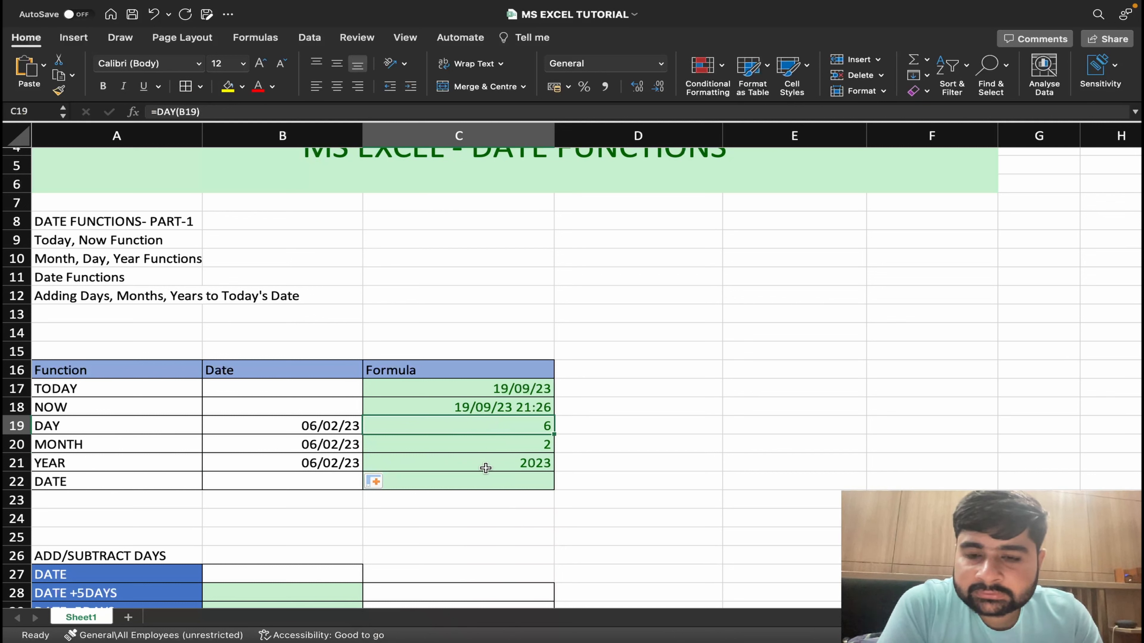
Step: Enter the formula =date(C21,C20,C19) in C22 to build a date from the extracted year, month and day
click(453, 488)
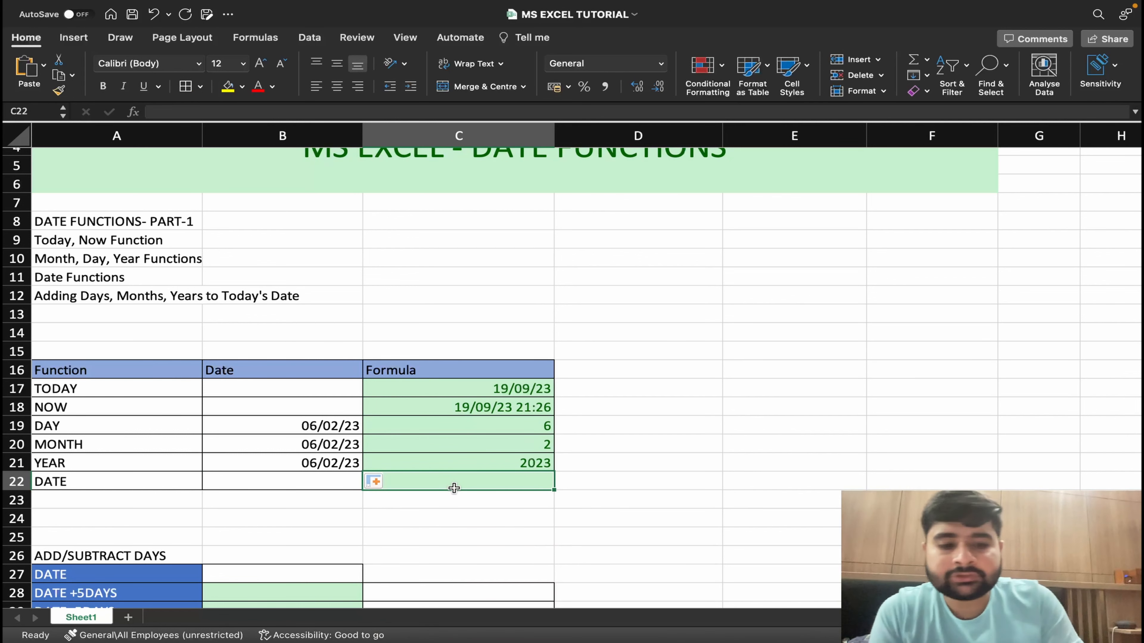
text(=date)
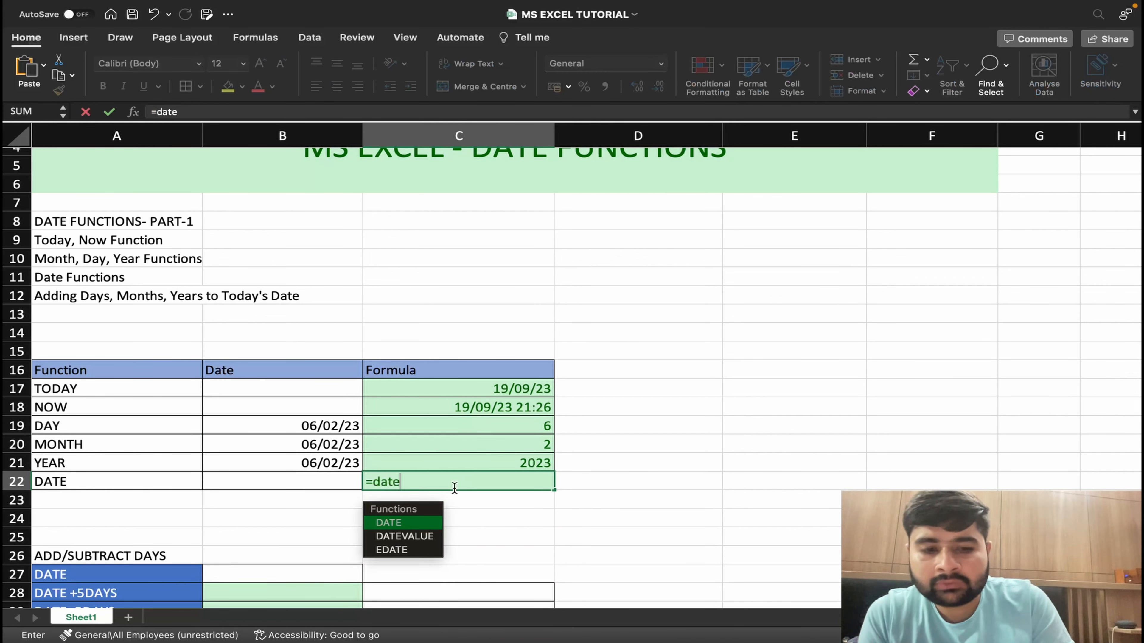
text(()
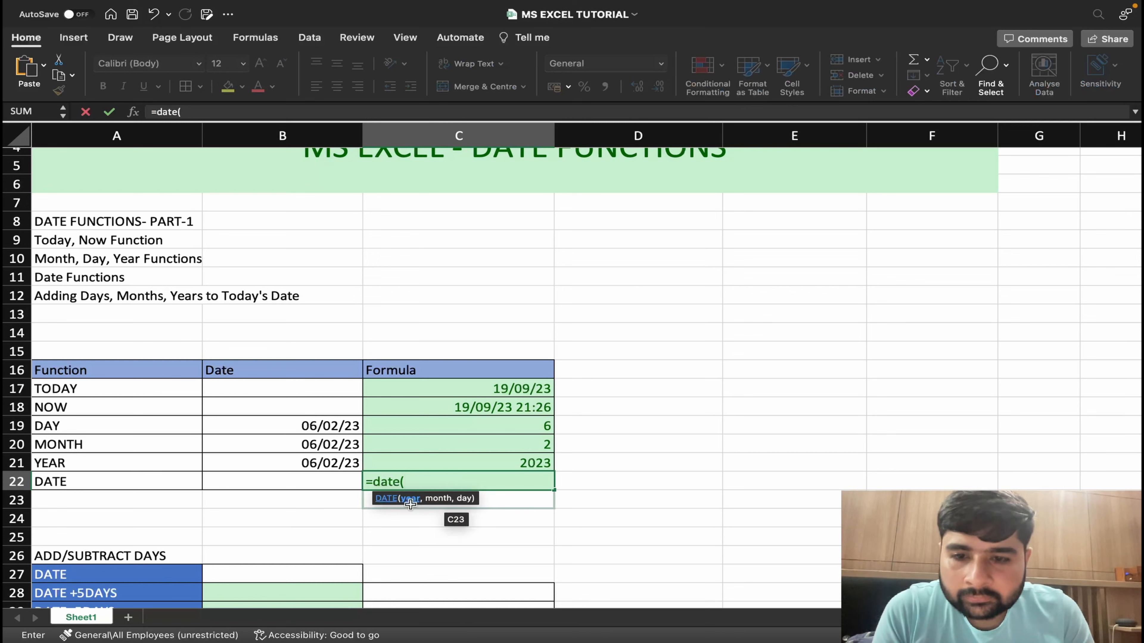
click(471, 463)
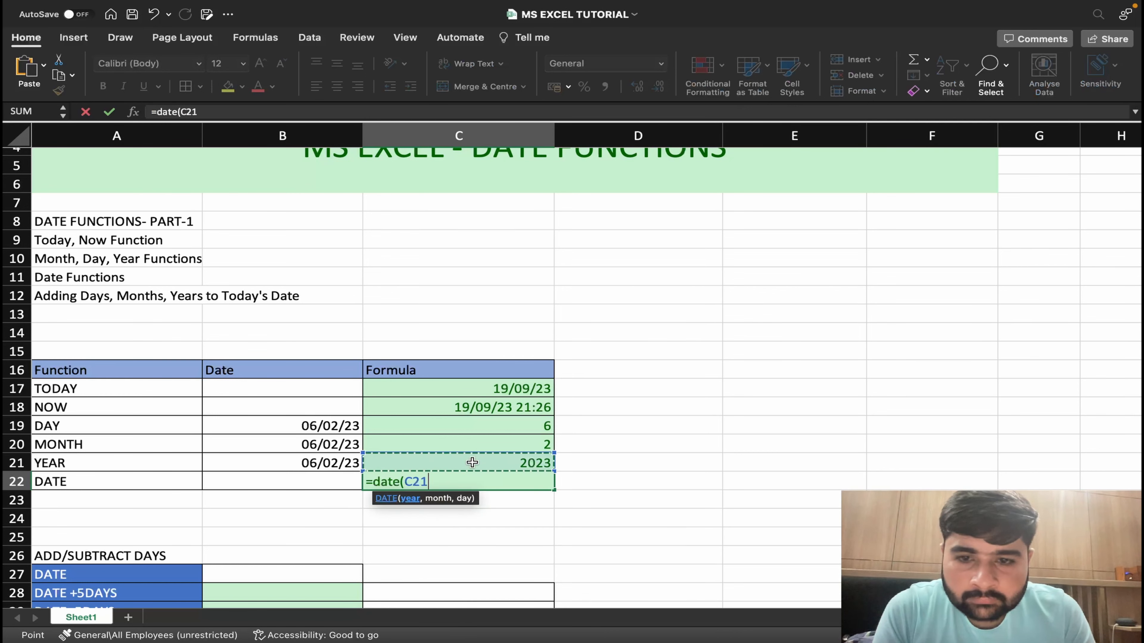
text(,)
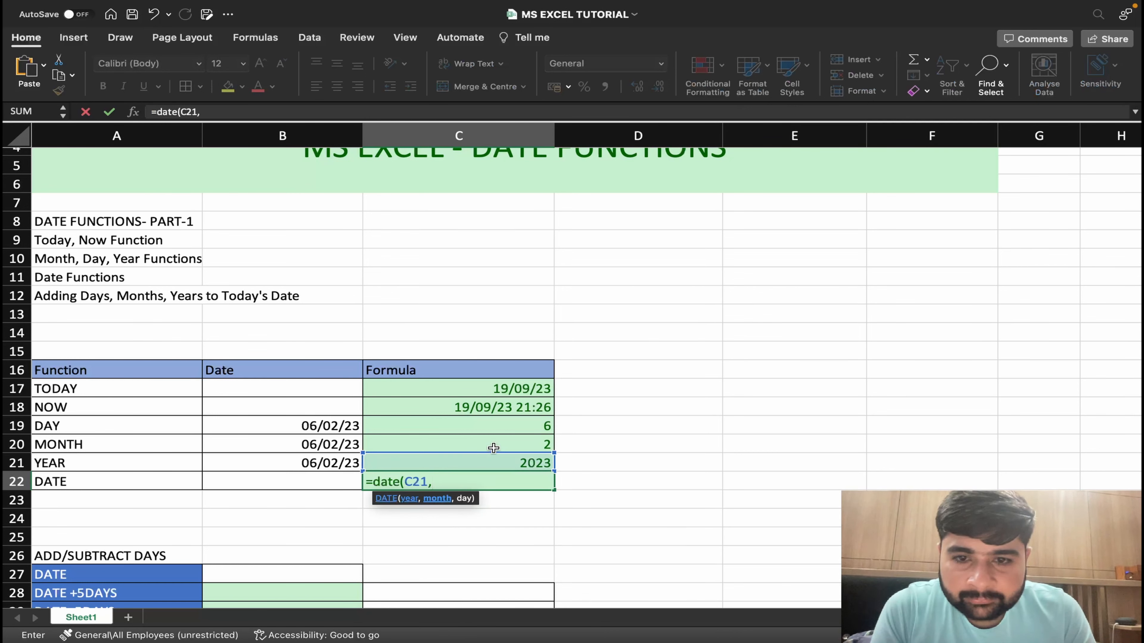
click(496, 445)
text(,)
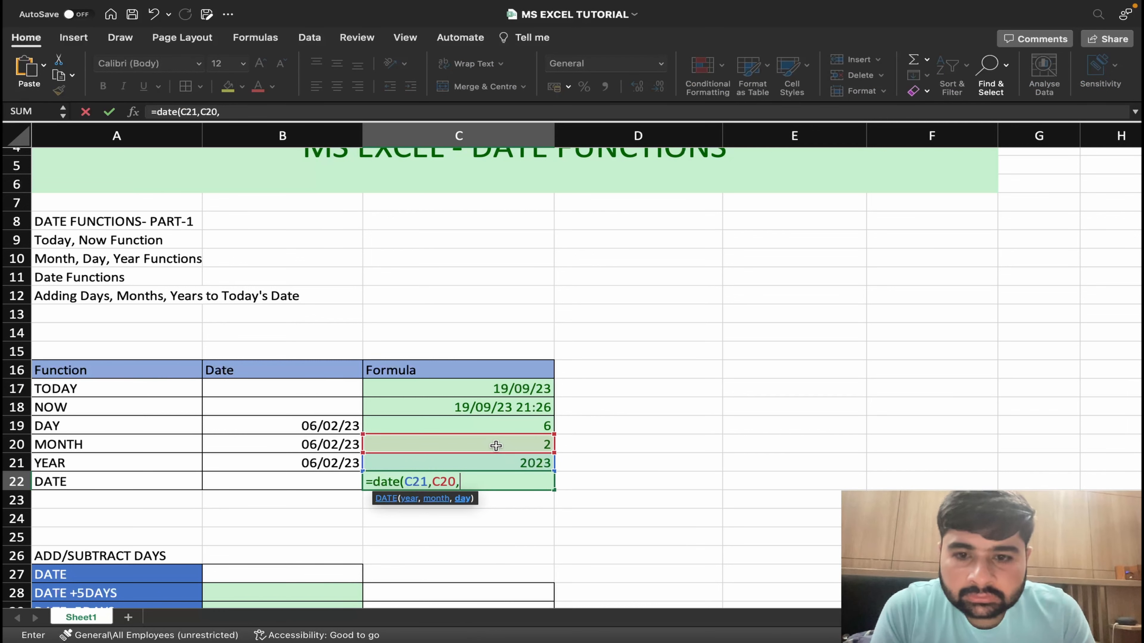
click(514, 427)
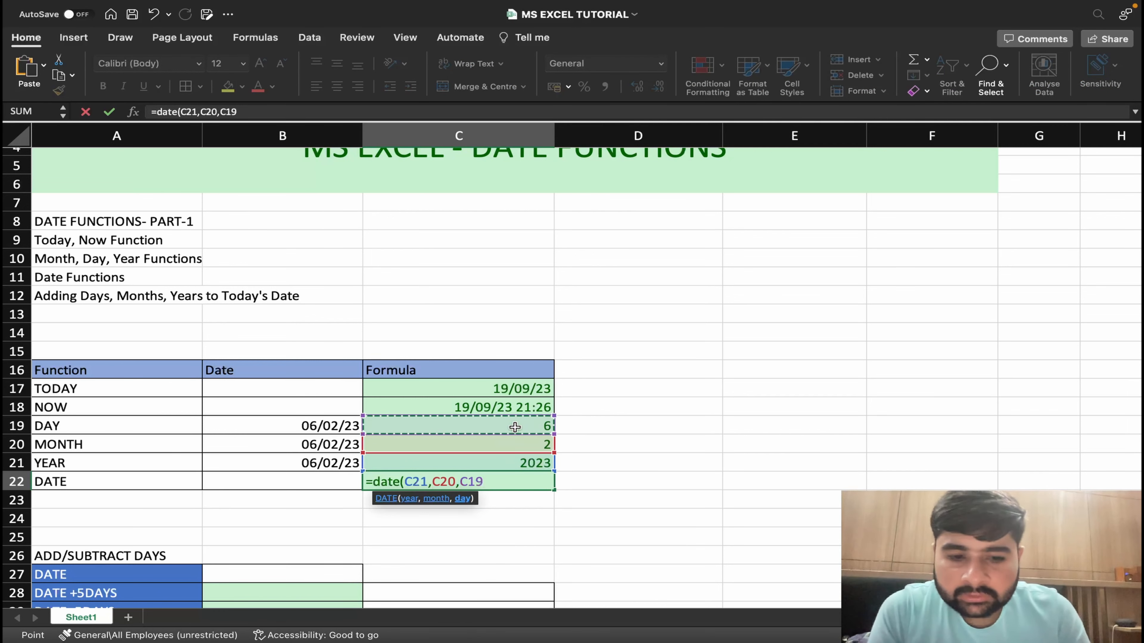
text())
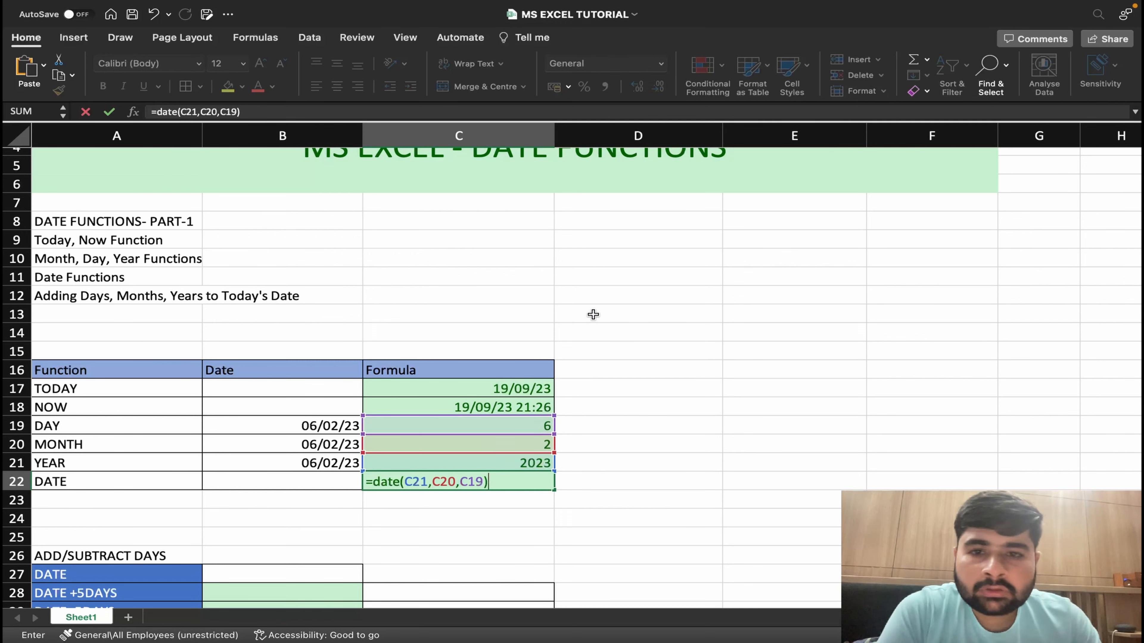
scroll(593, 314, up, 3)
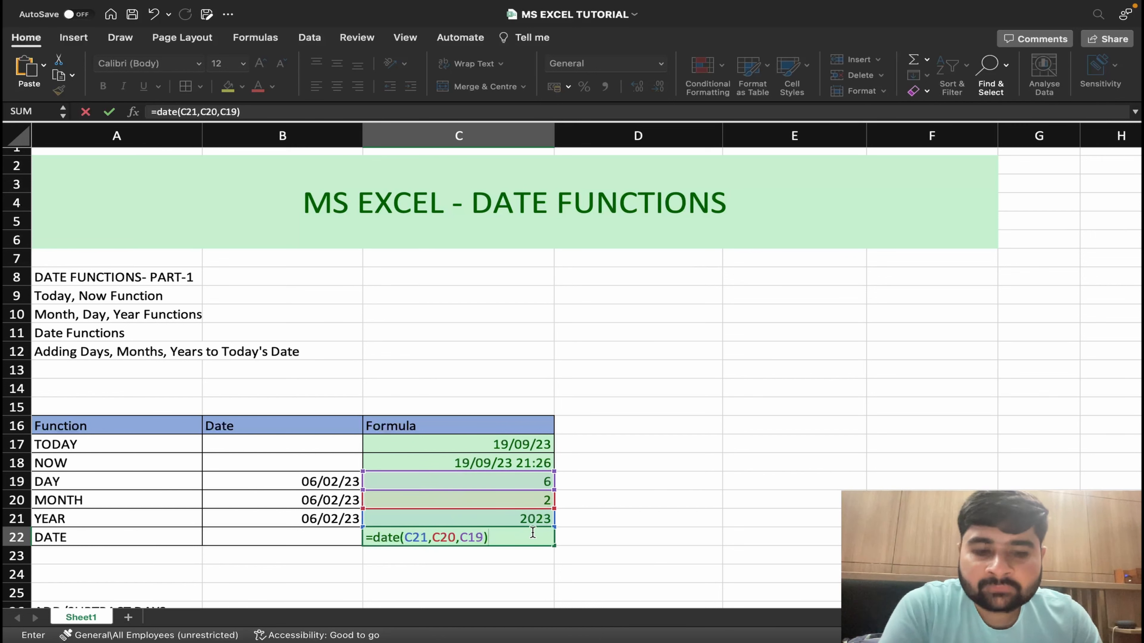
key(Return)
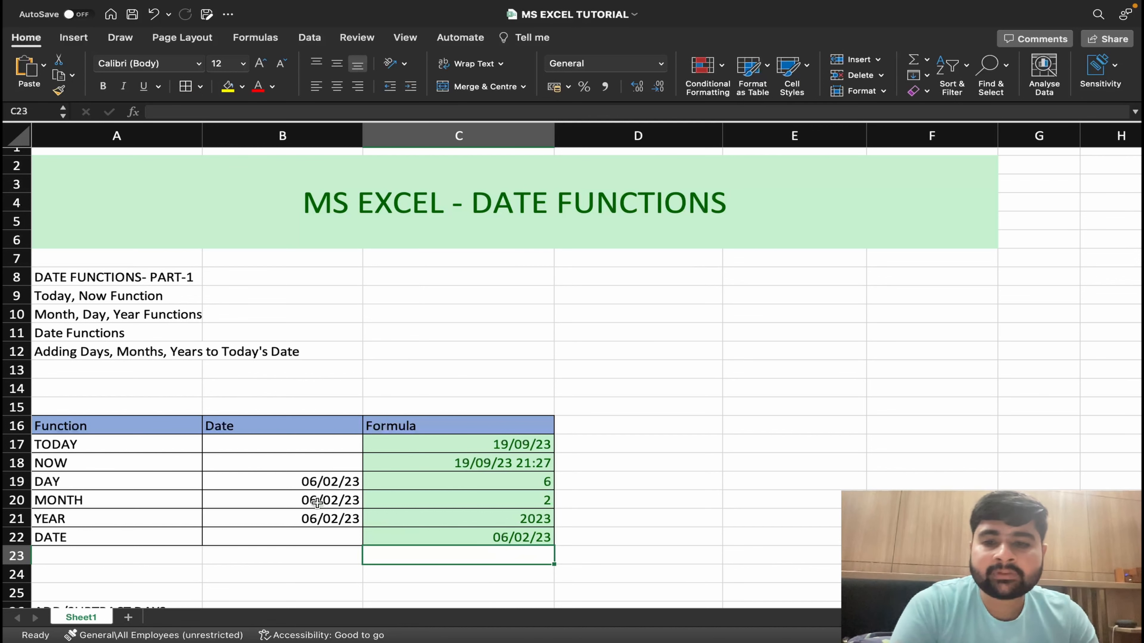
Step: Overwrite the month result in C20 with 4 and check the DATE formula in C22
click(521, 504)
text(4)
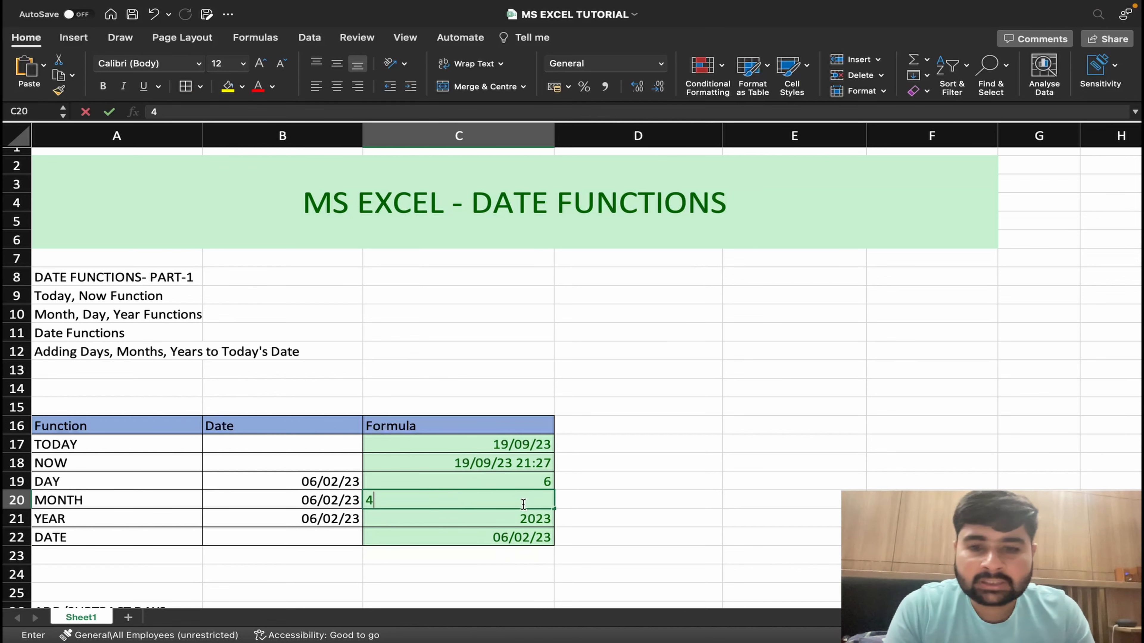
key(Return)
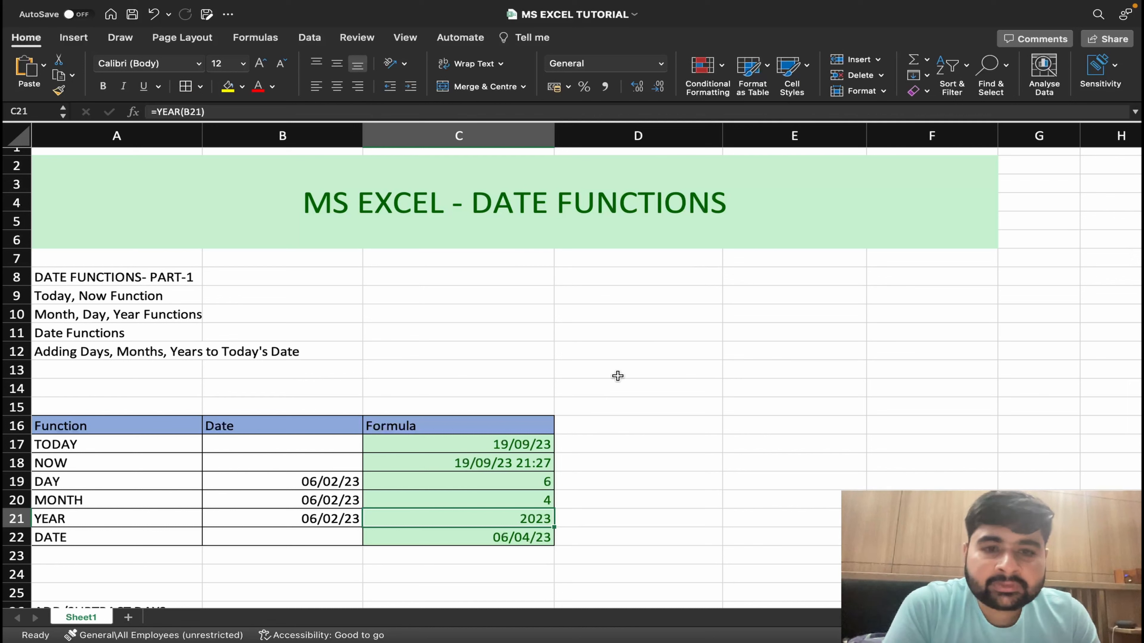
click(467, 537)
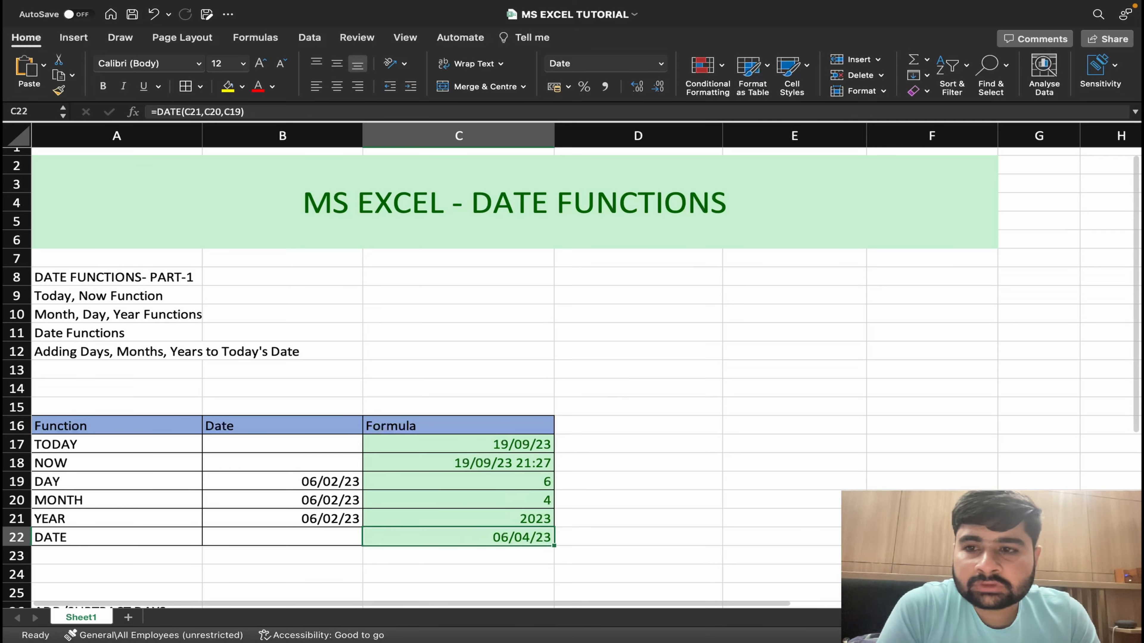
Step: Enter the formula =today() in B27, the DATE row of the ADD/SUBTRACT DAYS table
scroll(301, 405, down, 10)
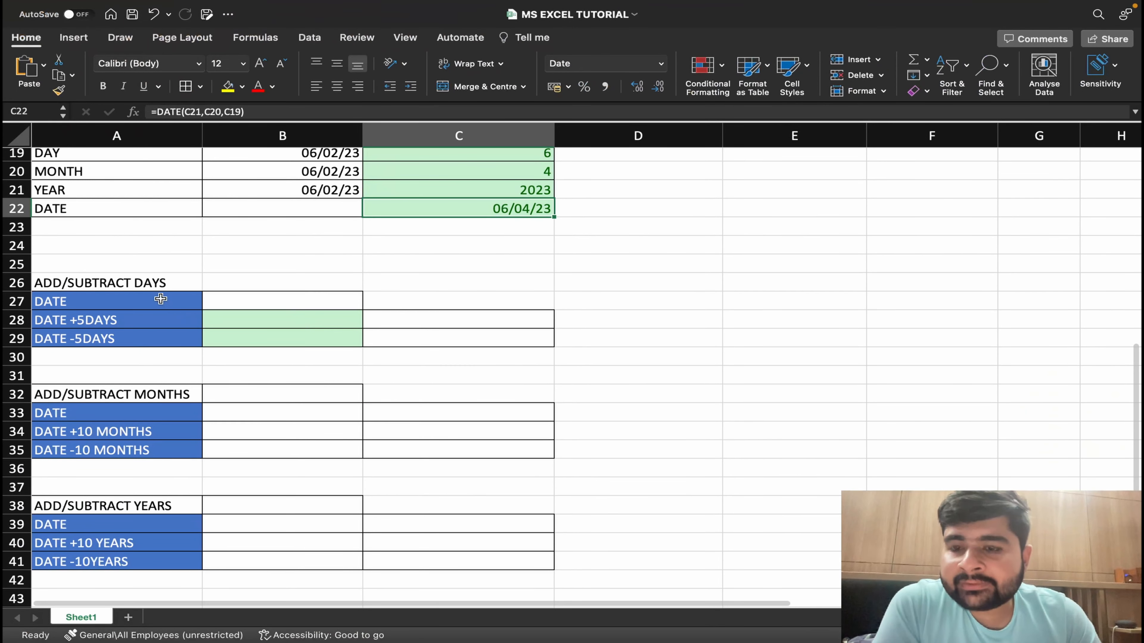
click(235, 304)
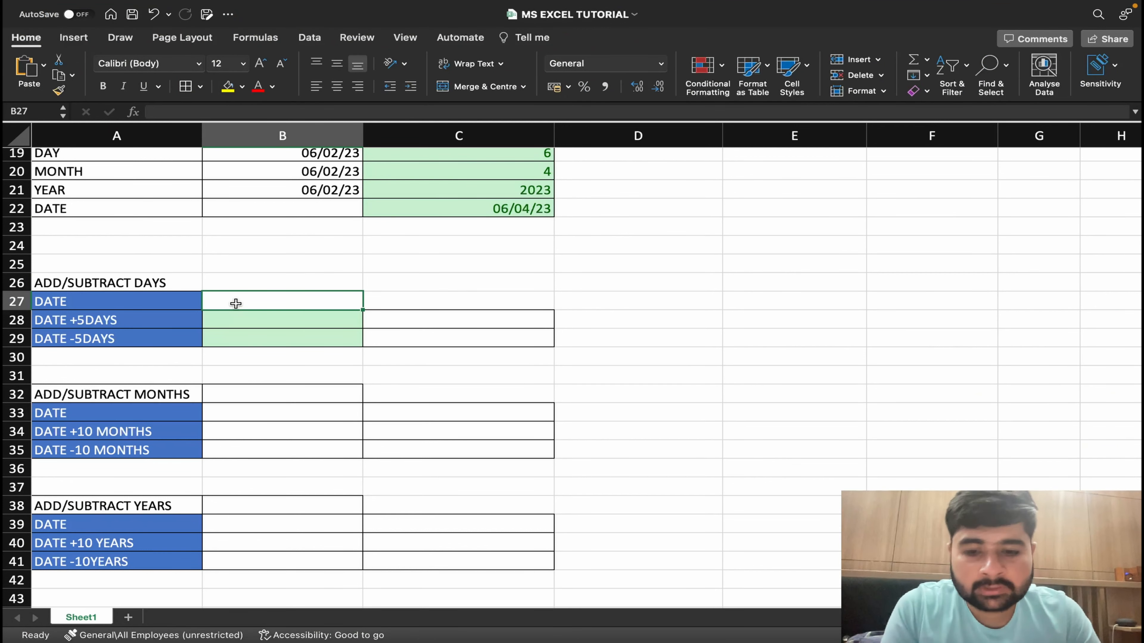
text(=)
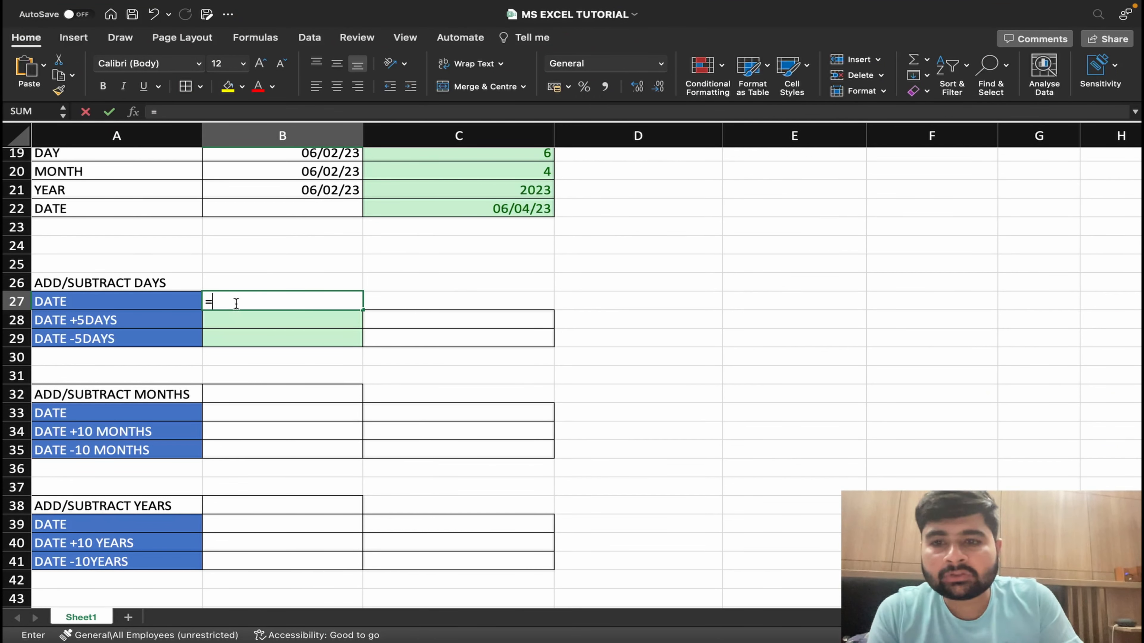
text(today)
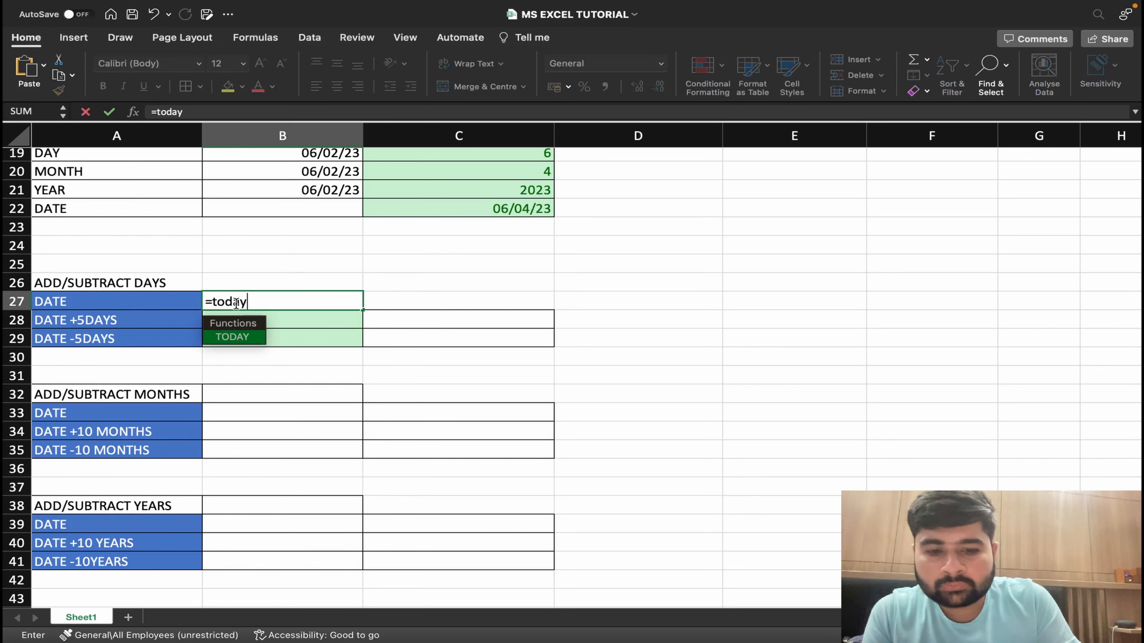
text(())
key(Return)
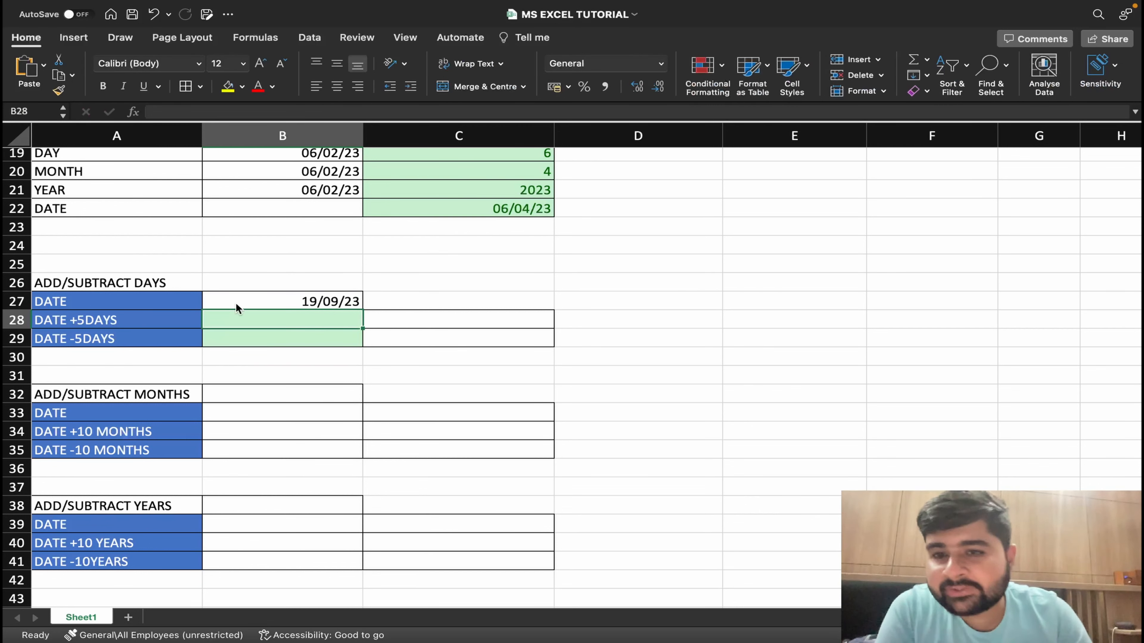
Step: Enter 5 as the number of days in C28 and C29, beside the DATE +5DAYS and DATE -5DAYS rows
click(385, 316)
text(5)
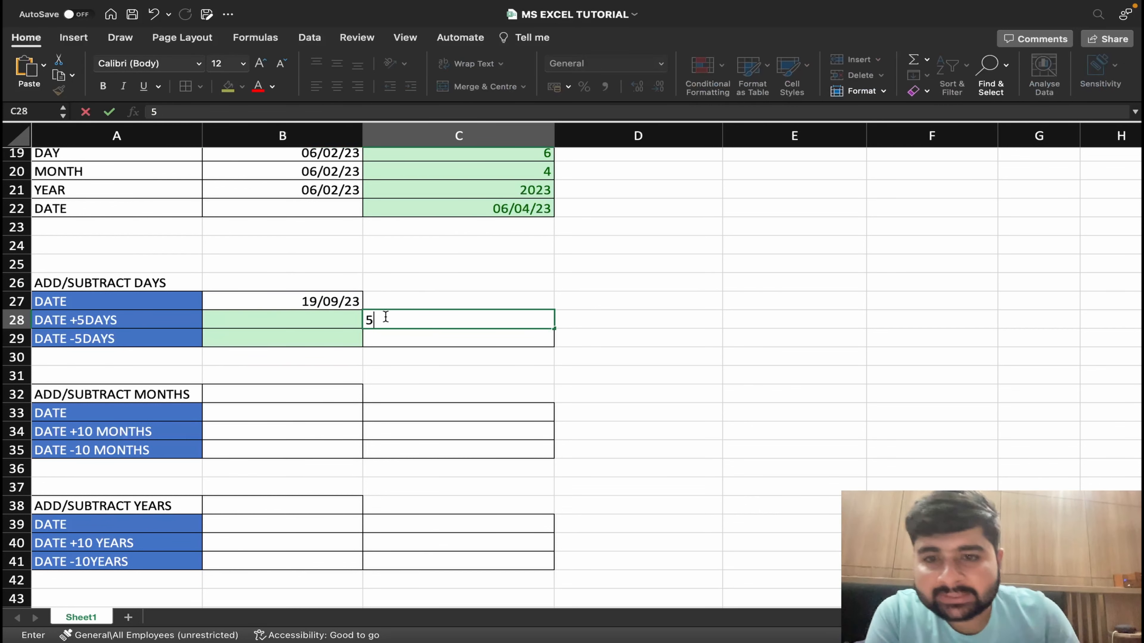
click(410, 340)
text(5)
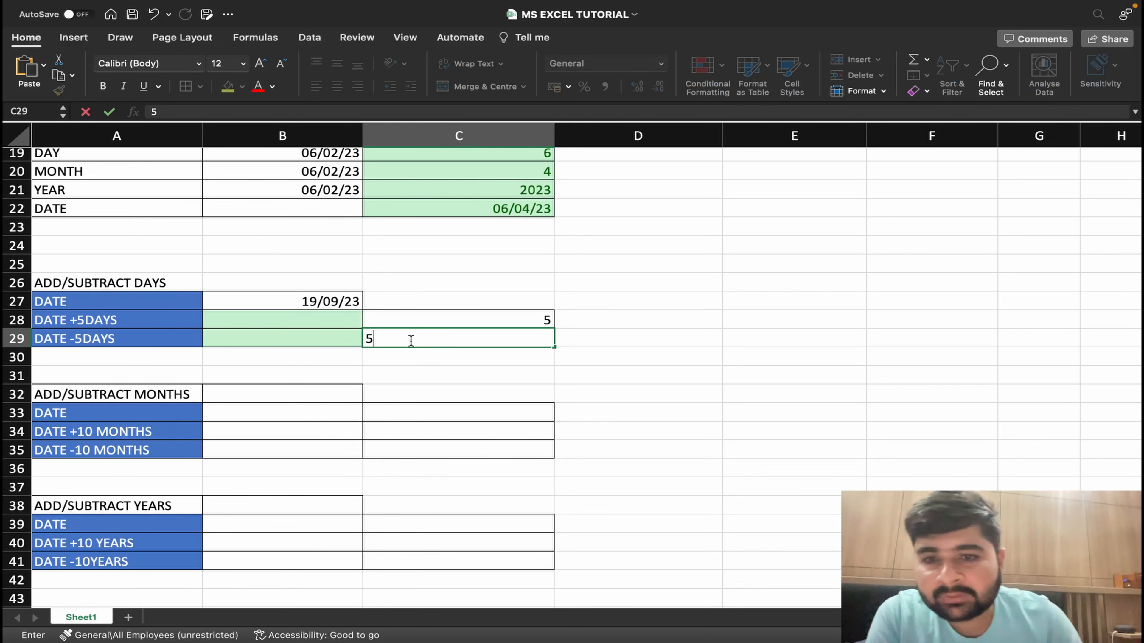
click(402, 368)
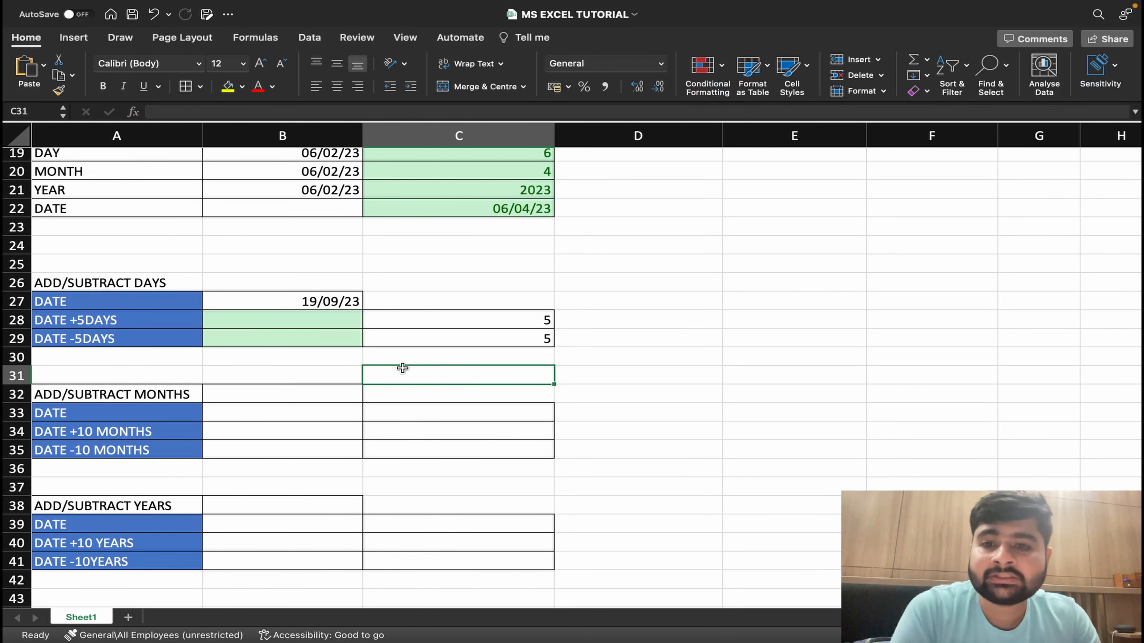
Step: Enter the formula =B27+C28 in B28 to add the days to the date
click(306, 321)
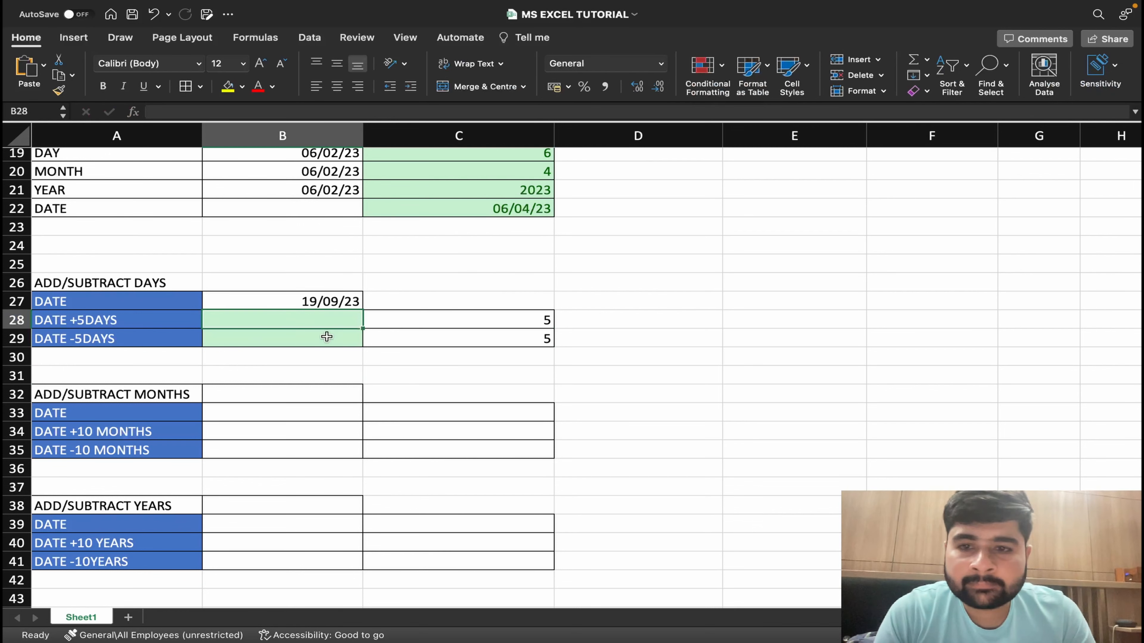
text(=)
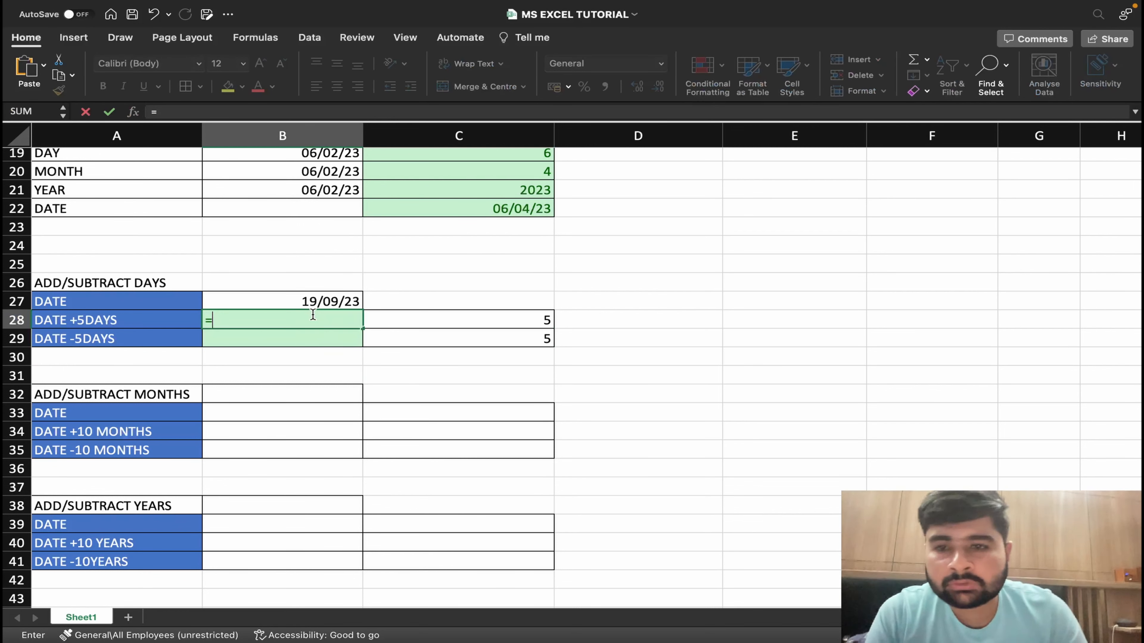
click(309, 302)
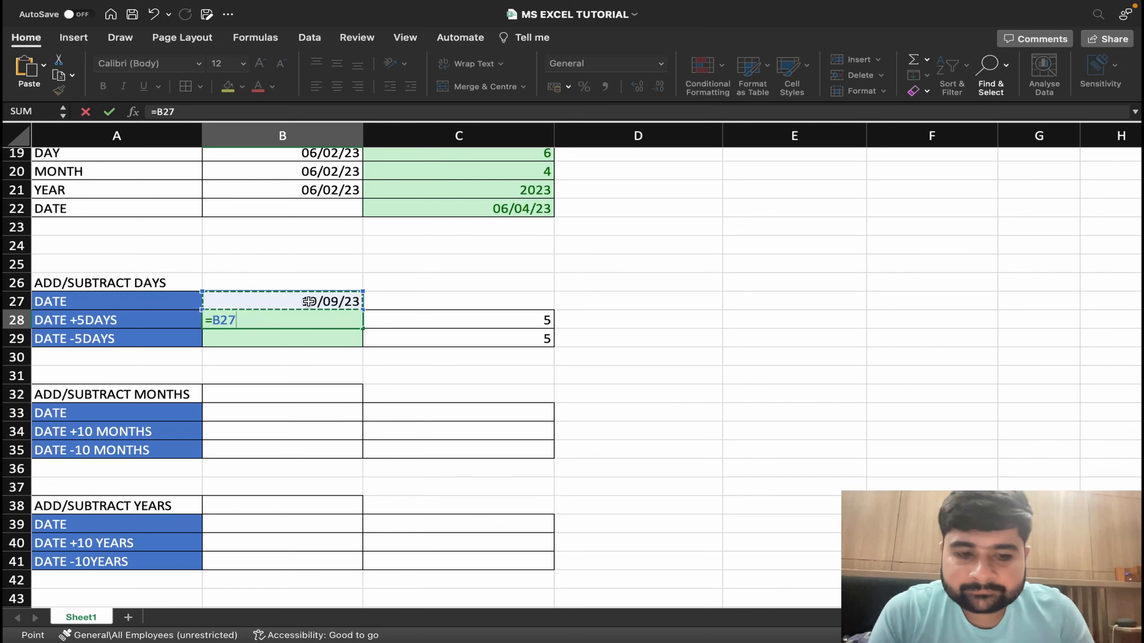
text(-)
text(+)
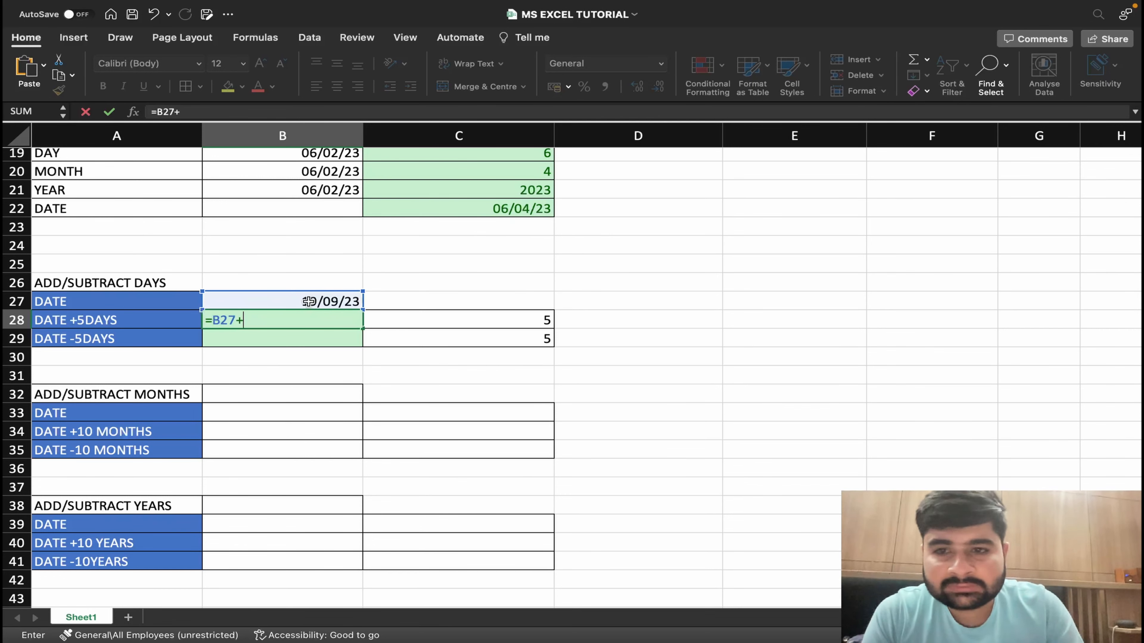
click(401, 320)
key(Return)
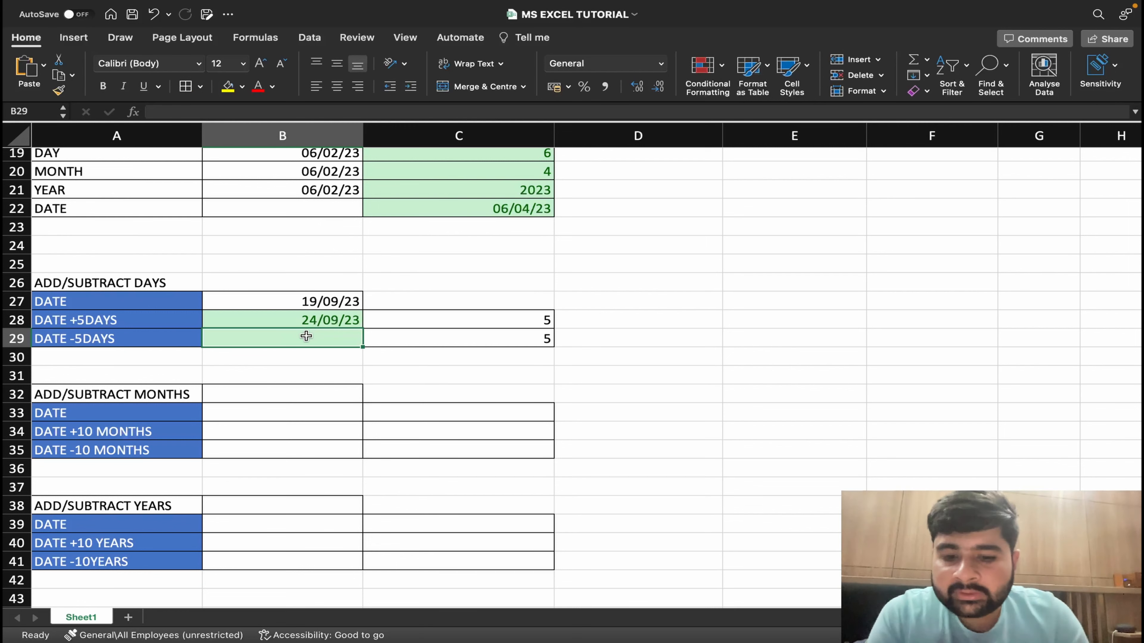
Step: Enter the formula =B27-C29 in B29 to subtract the days from the date
text(=t)
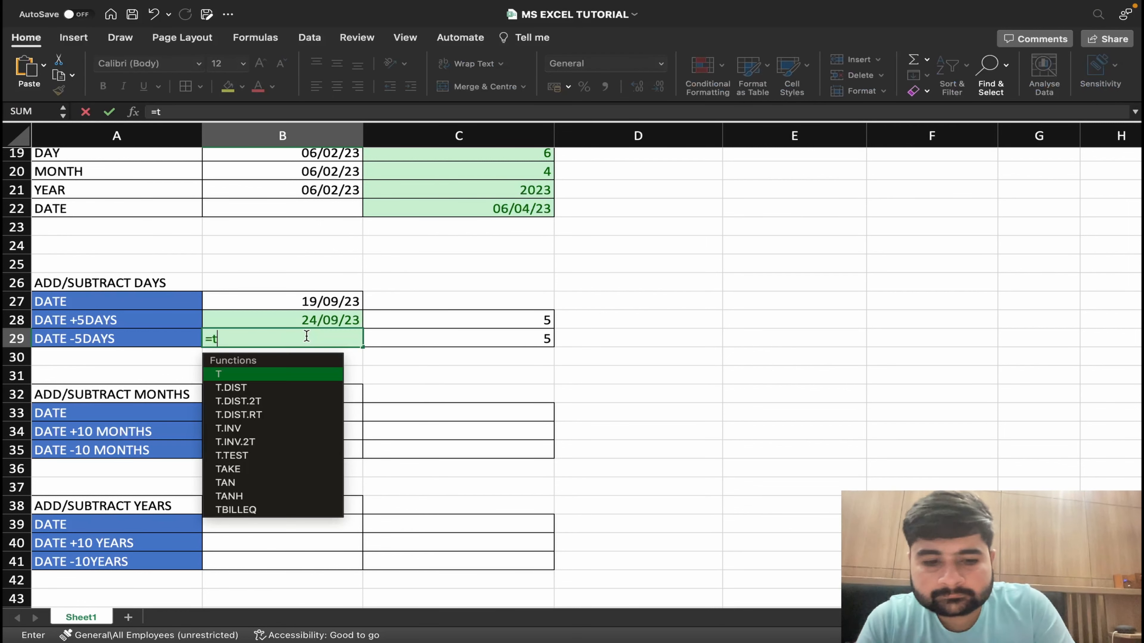
key(BackSpace)
key(BackSpace)
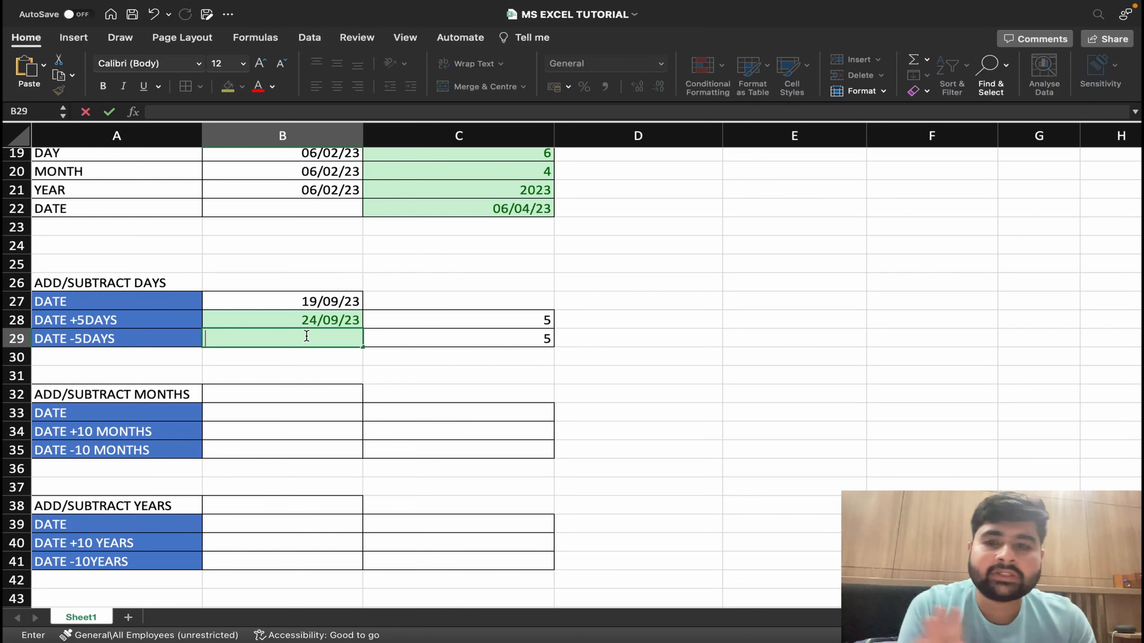
click(288, 301)
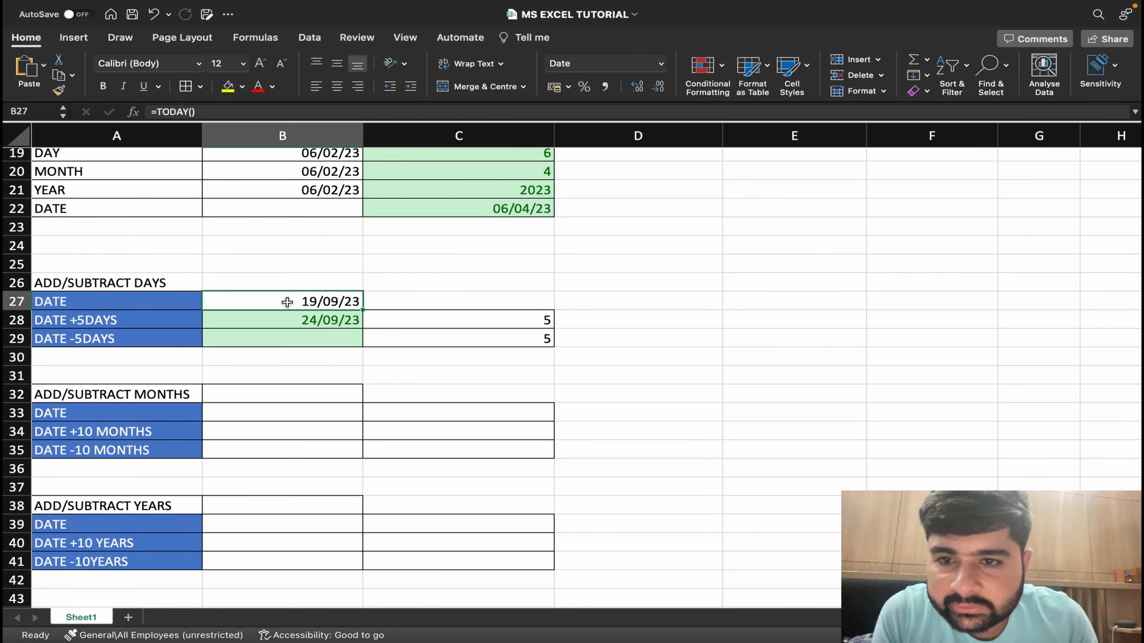
click(282, 342)
text(=)
click(299, 297)
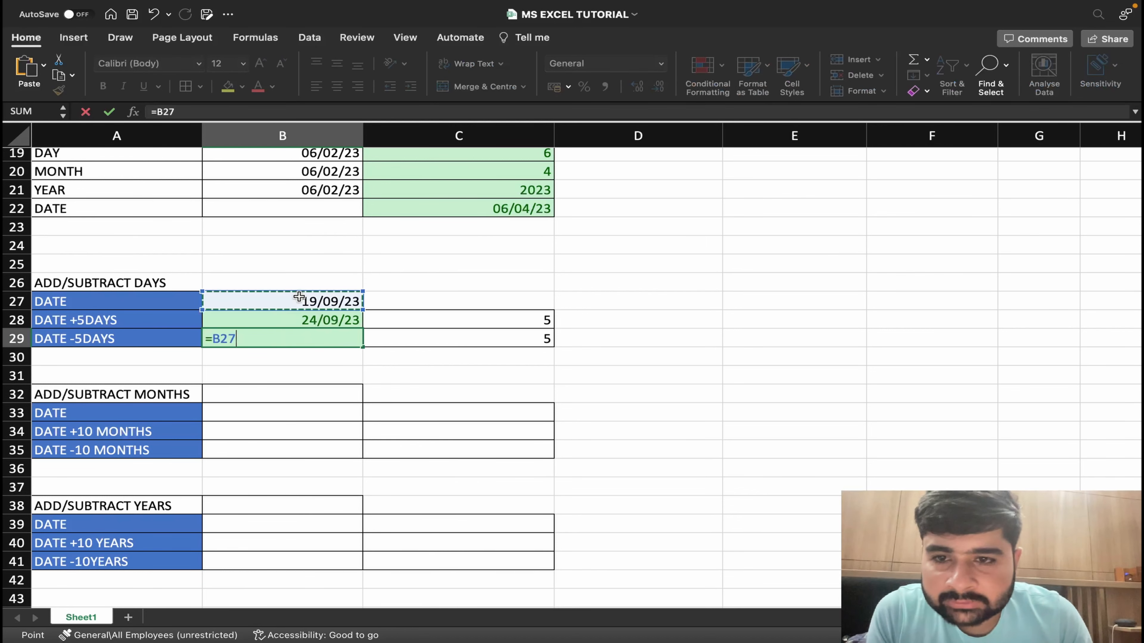
text(-)
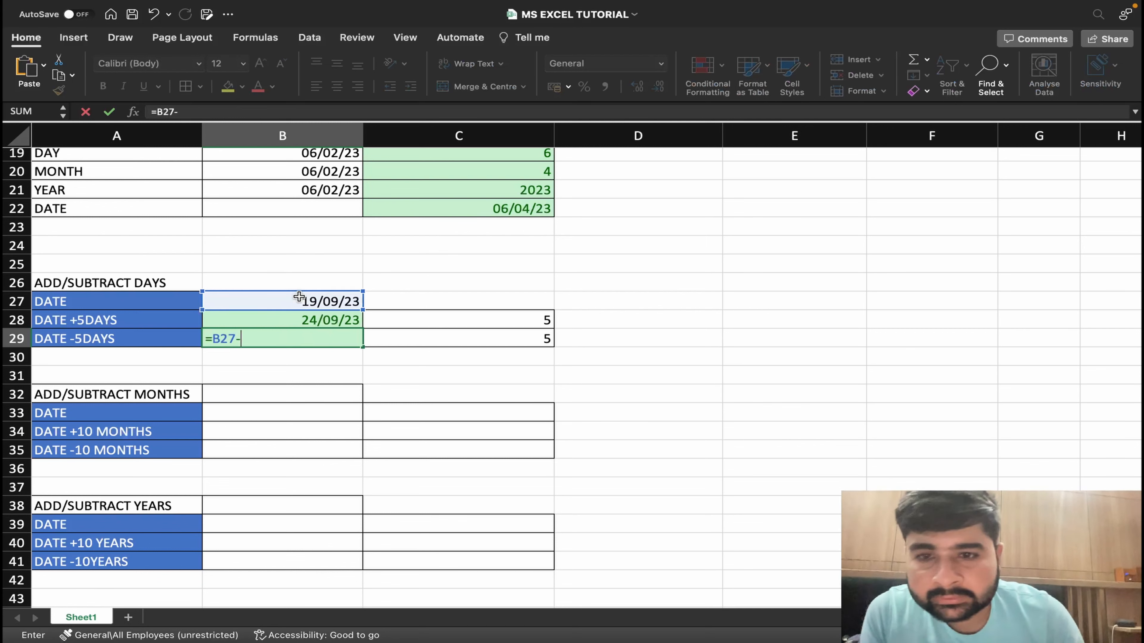
click(402, 336)
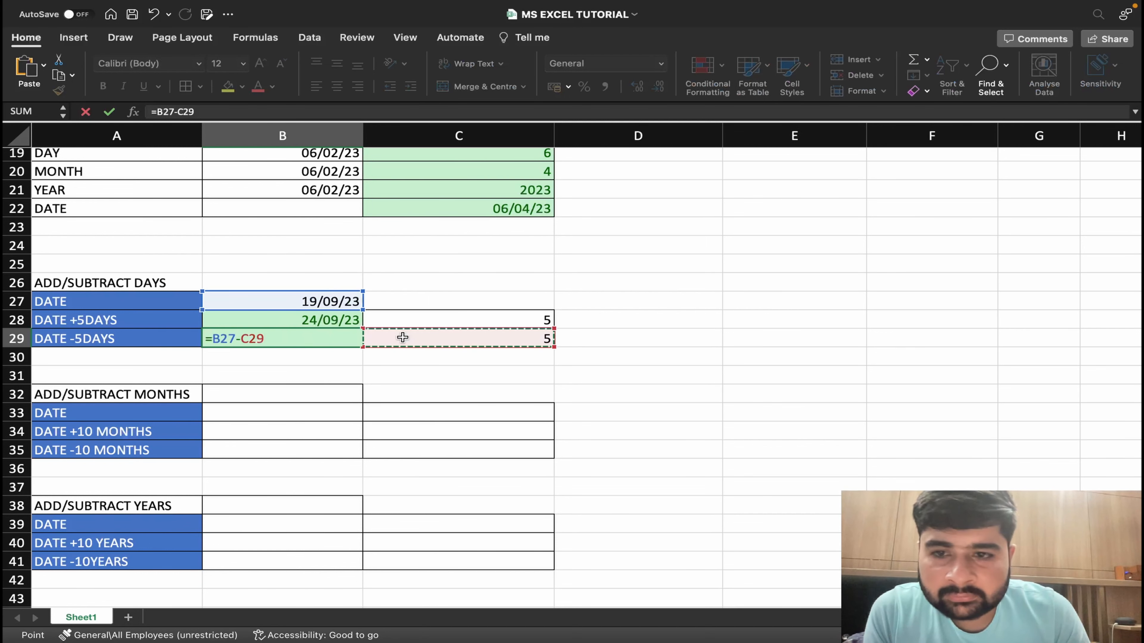
key(Return)
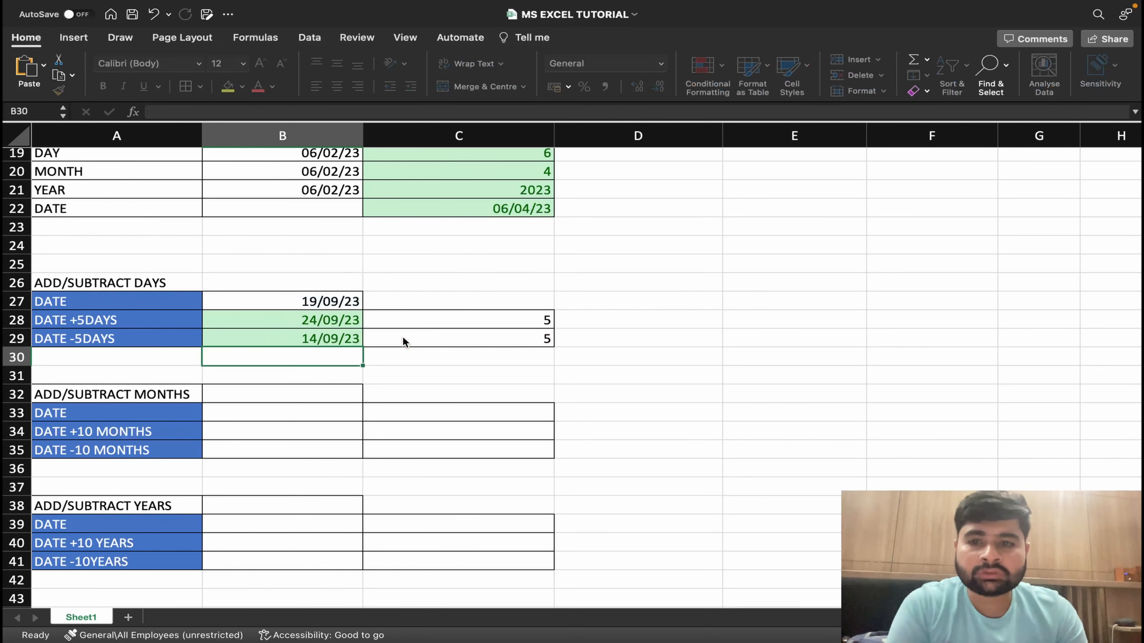
Step: Change the DATE formula in B27 to =TODAY()+6 to test how the added and subtracted dates respond
click(313, 301)
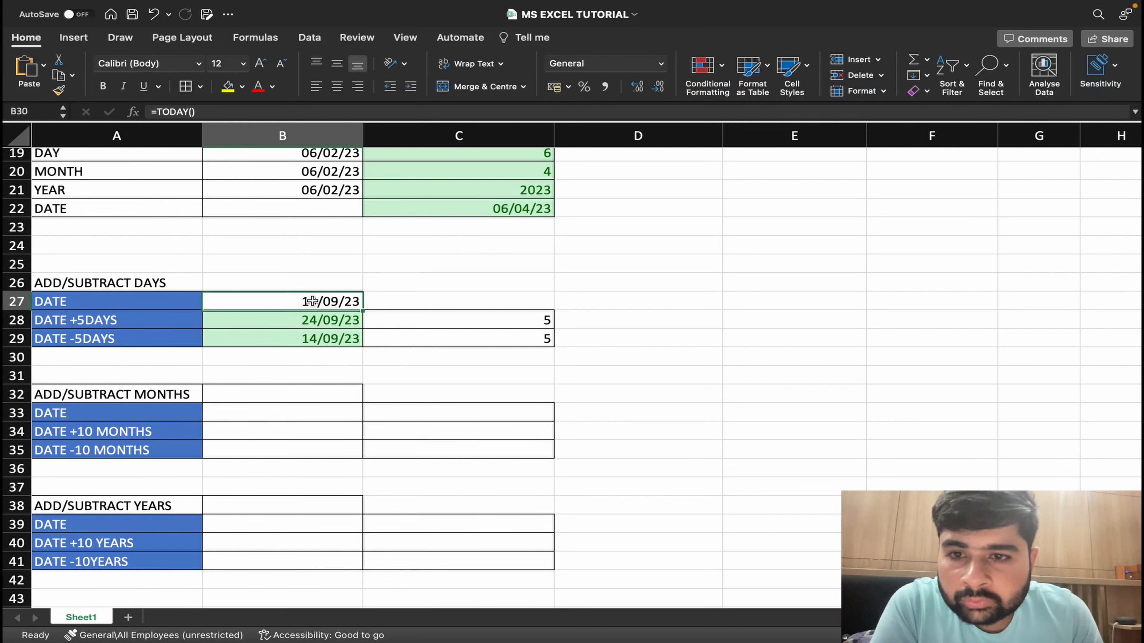
double_click(313, 301)
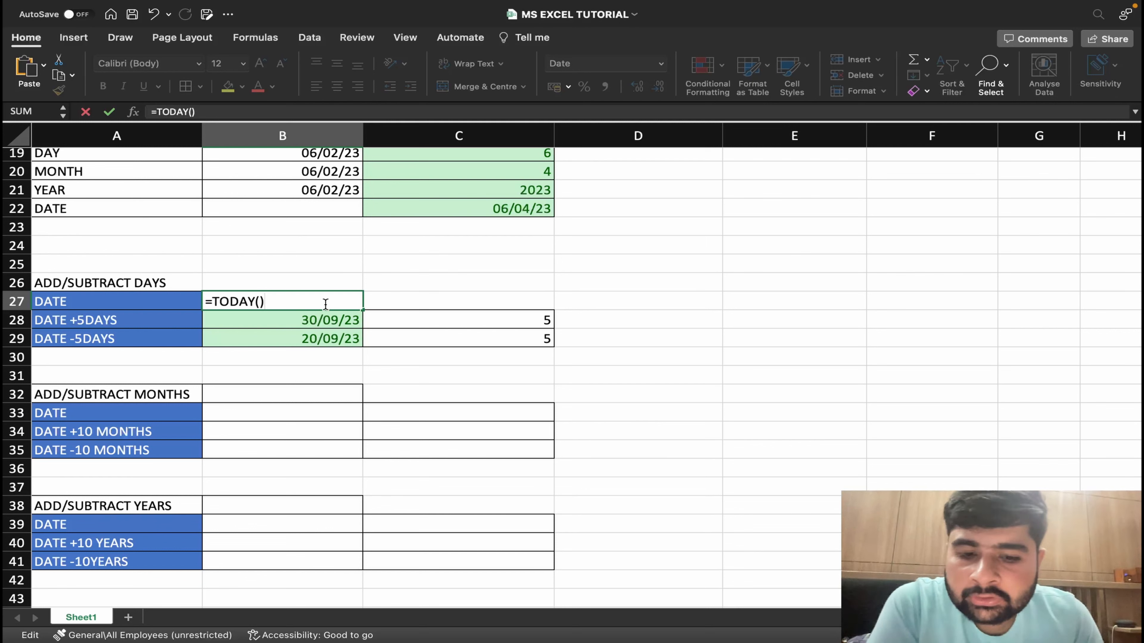
text(=6)
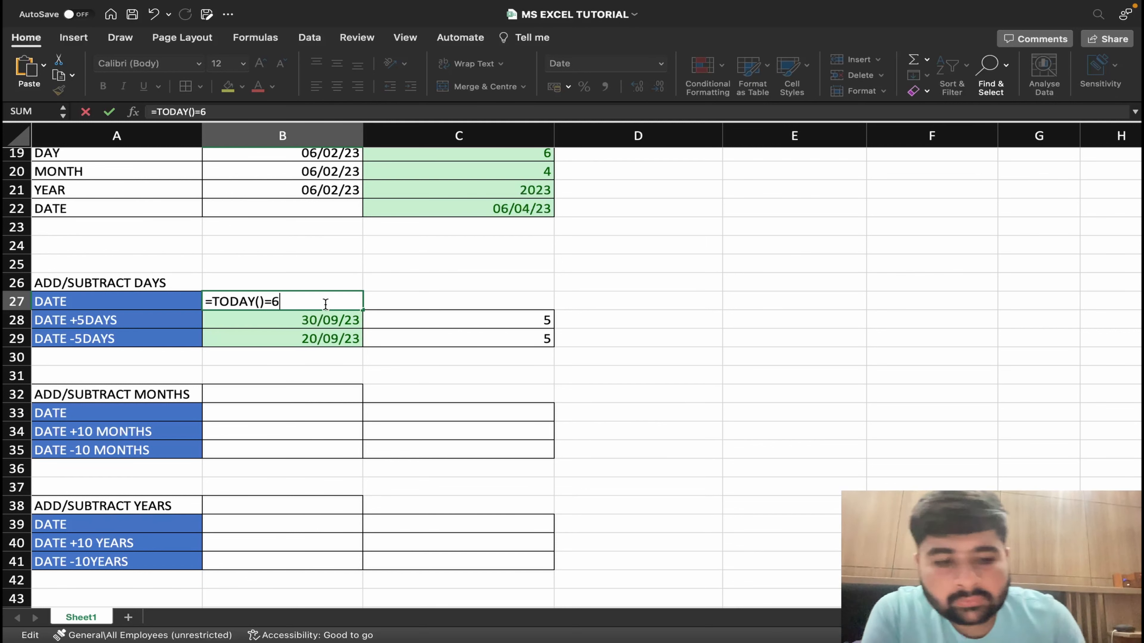
key(BackSpace)
key(BackSpace)
text(+)
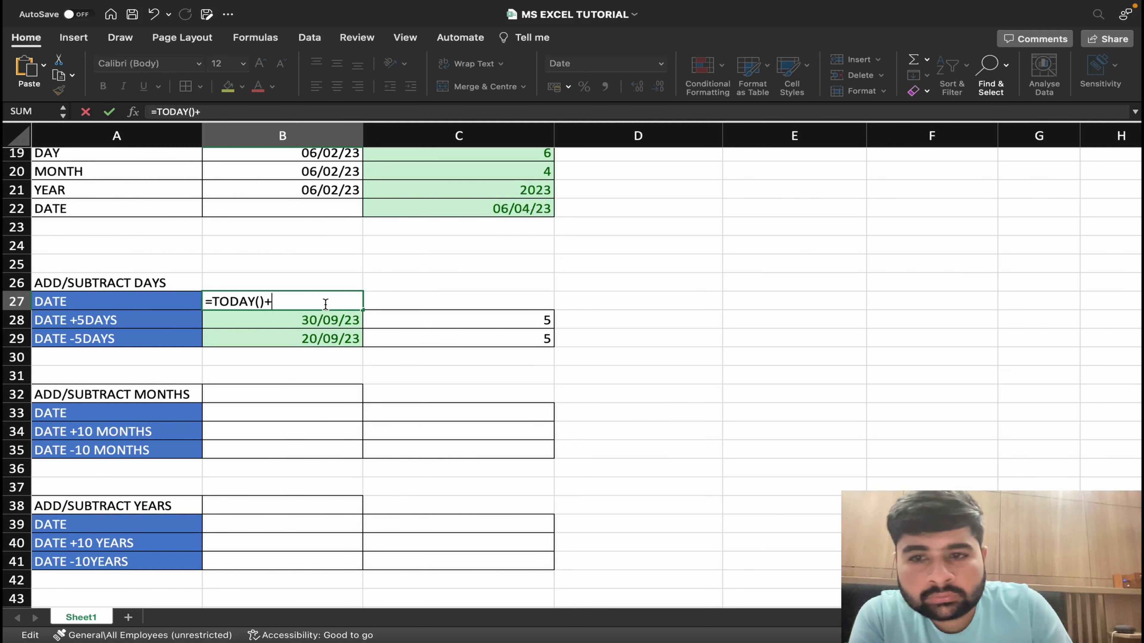
key(Return)
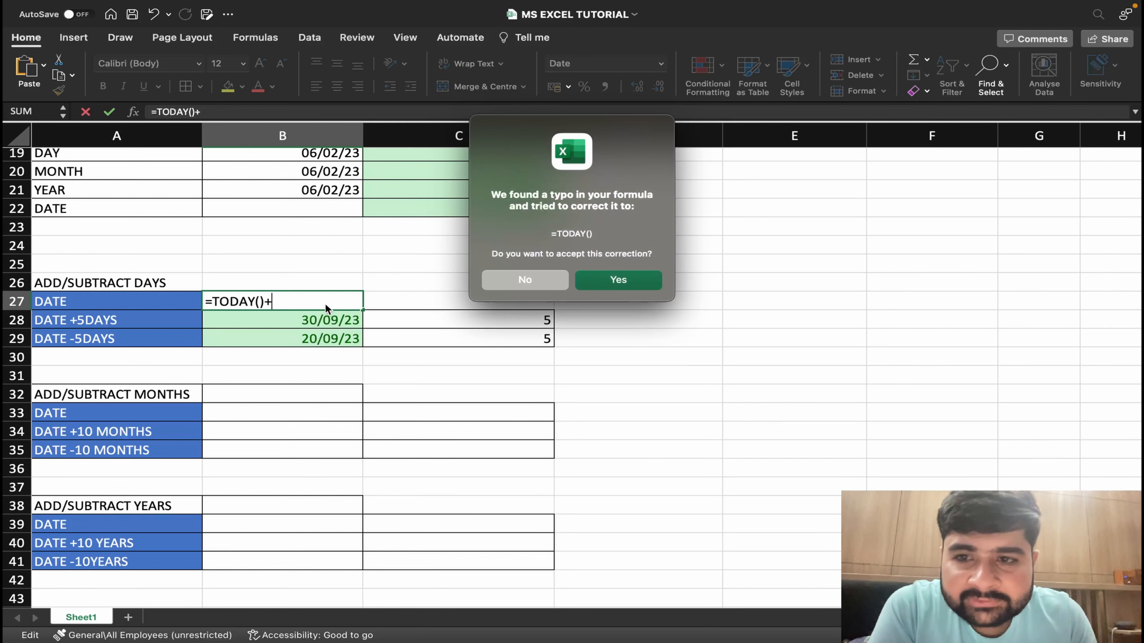
click(605, 281)
text(6)
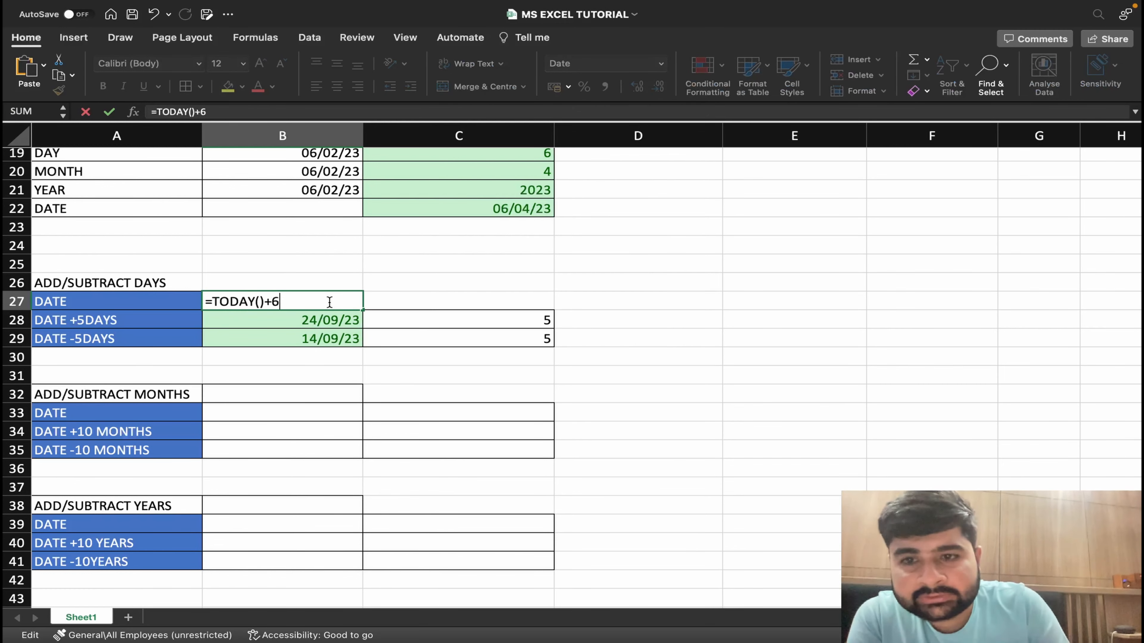
key(Return)
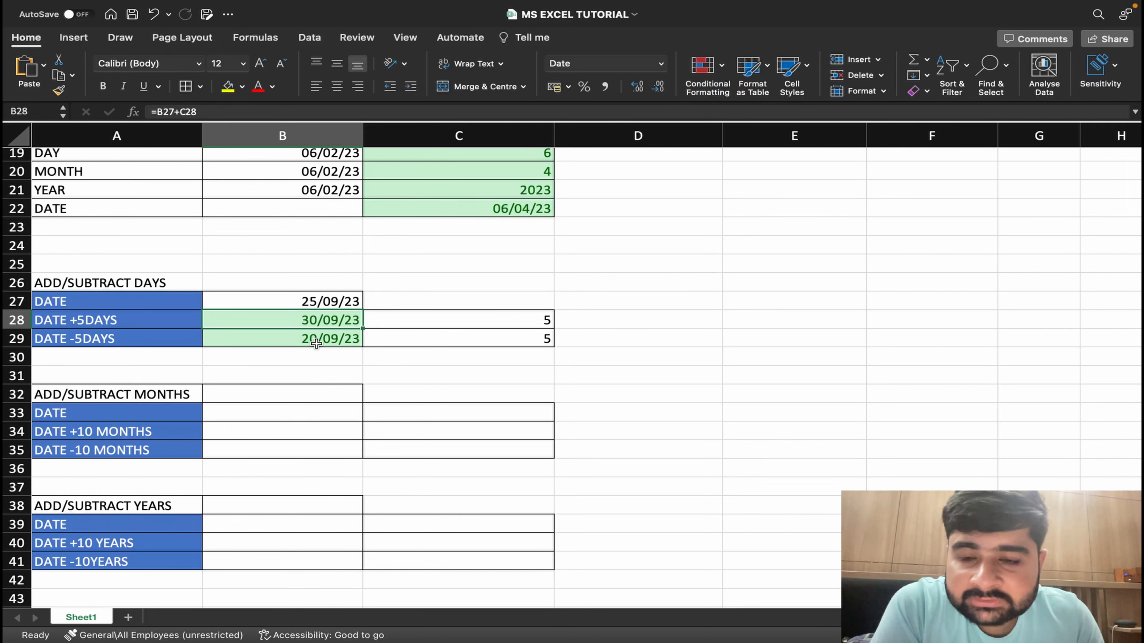
Step: Remove the +6 from the formula in B27 so it reads =TODAY() again
click(285, 301)
double_click(285, 301)
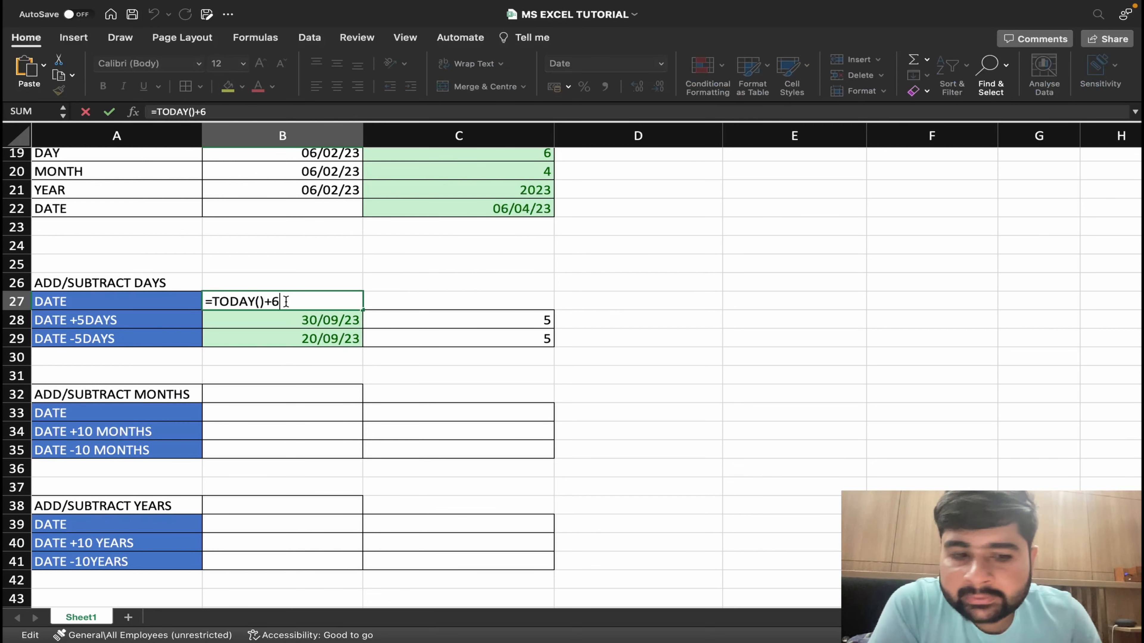
key(BackSpace)
key(BackSpace)
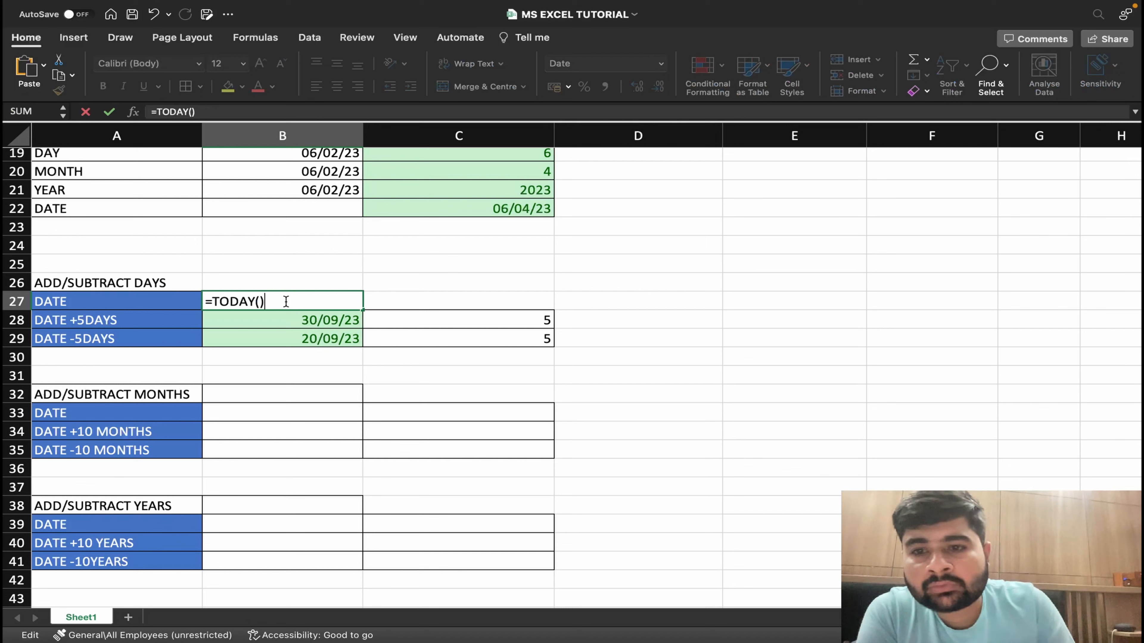
click(281, 381)
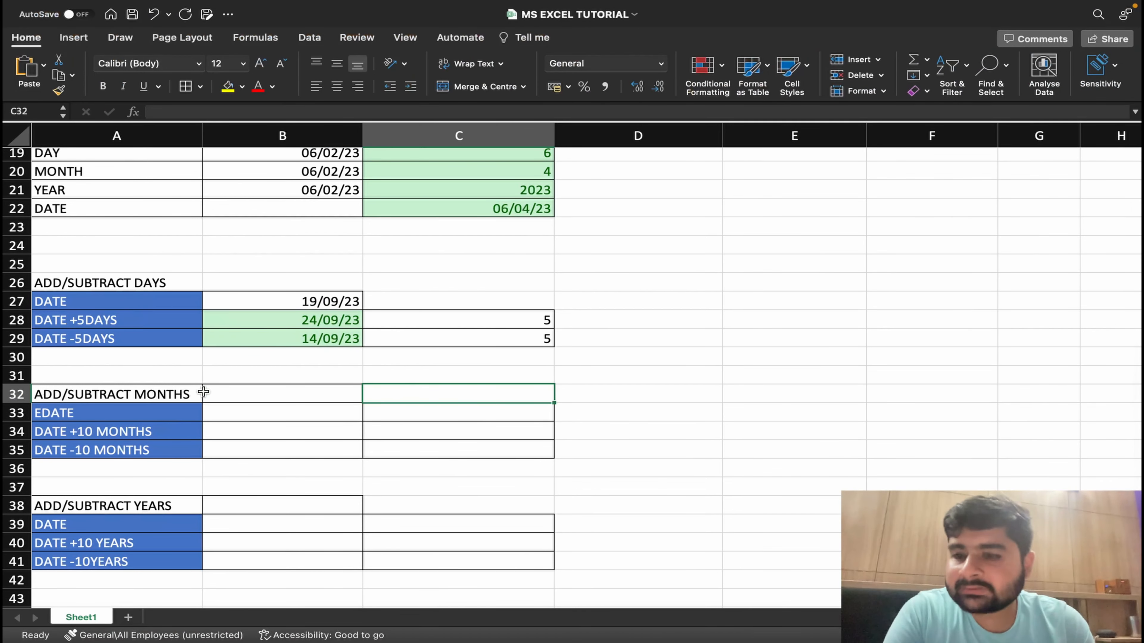
Step: Enter the formula =today() in B32, beside the ADD/SUBTRACT MONTHS heading
click(256, 386)
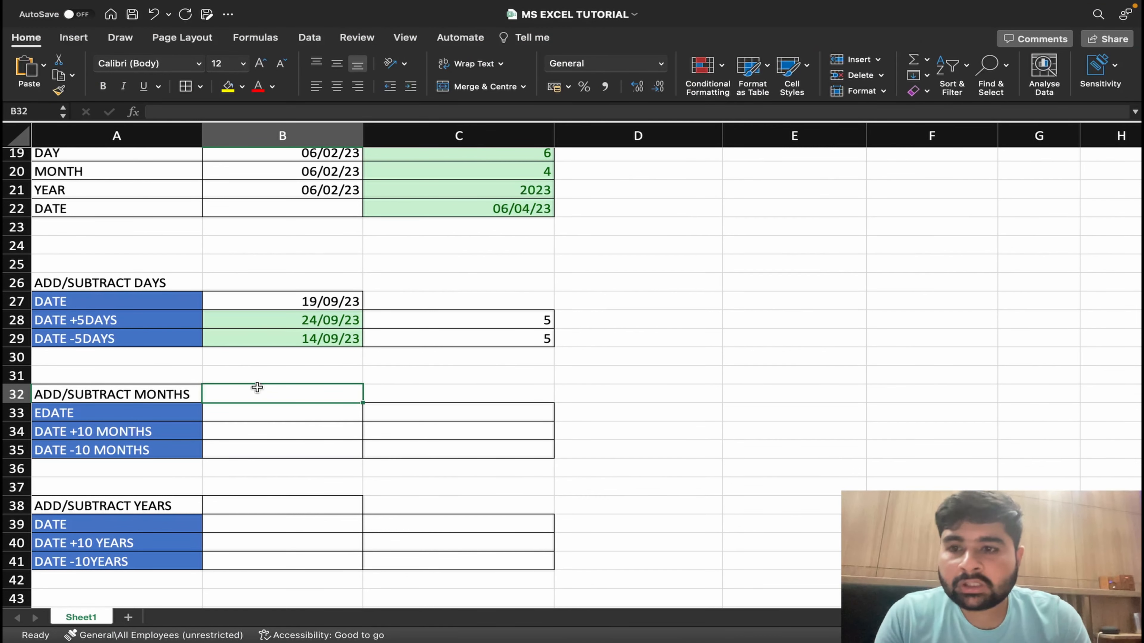
text(=top)
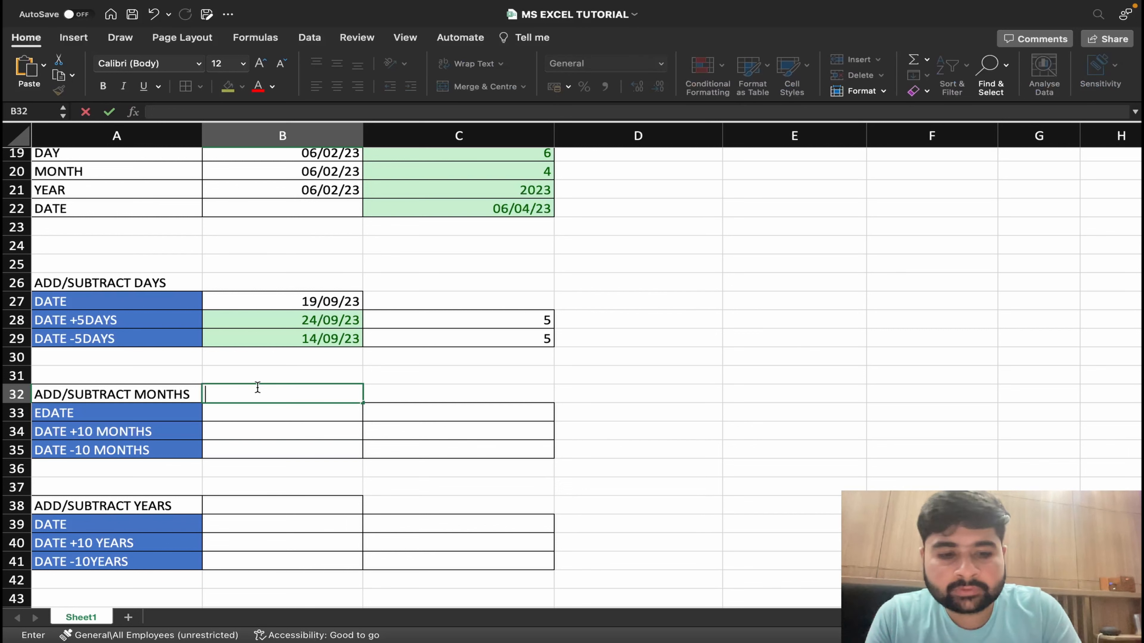
text(ad)
key(BackSpace)
key(BackSpace)
key(BackSpace)
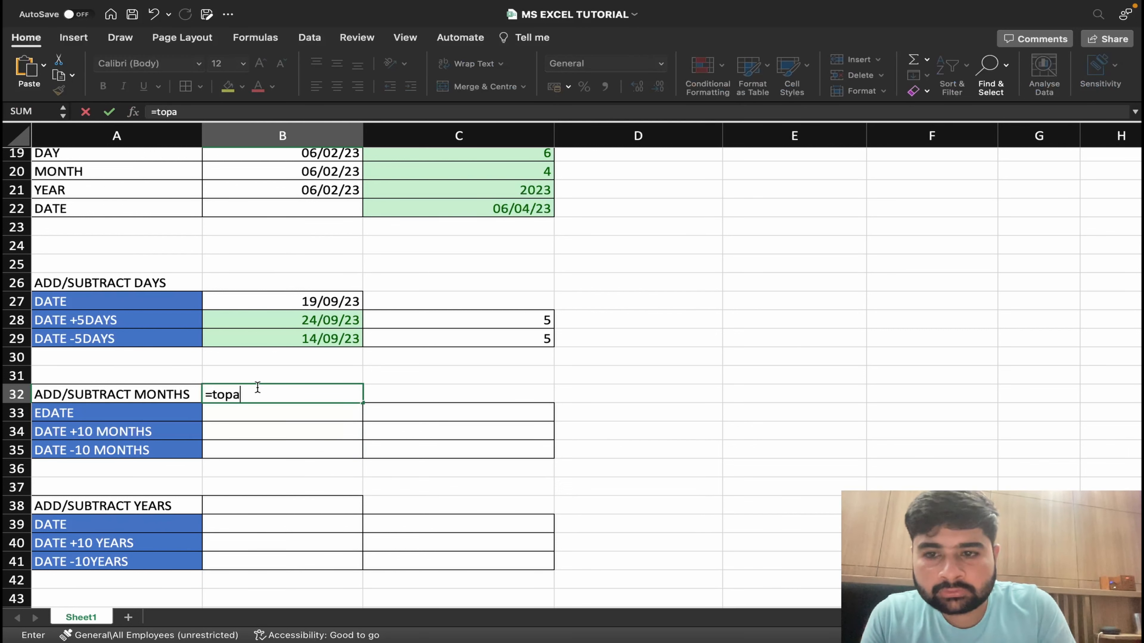
text(day)
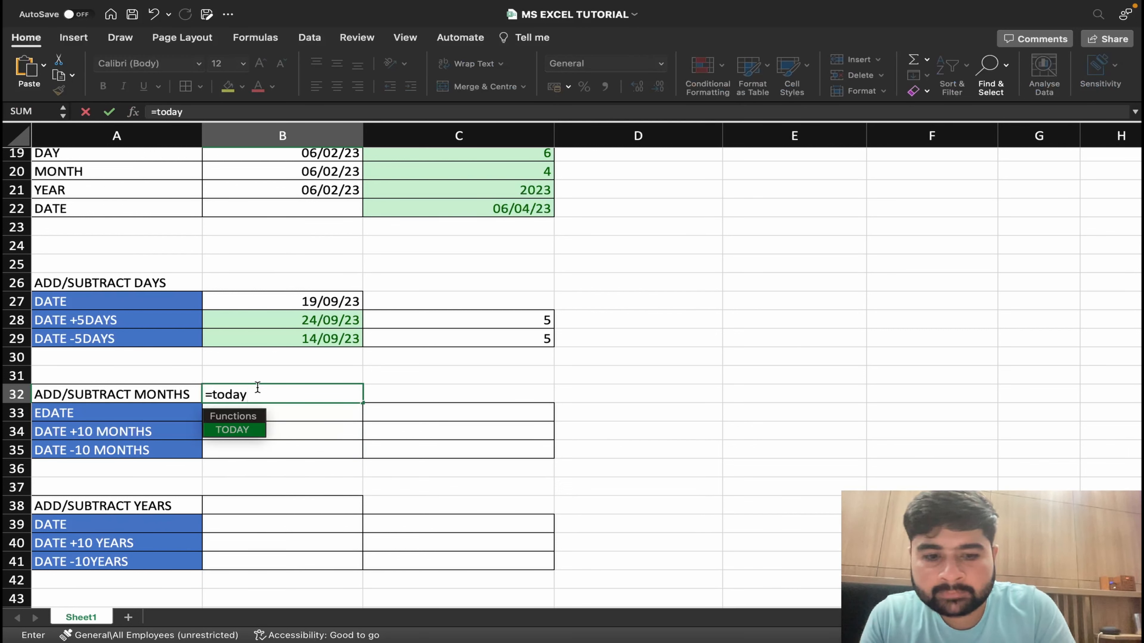
text(())
key(Return)
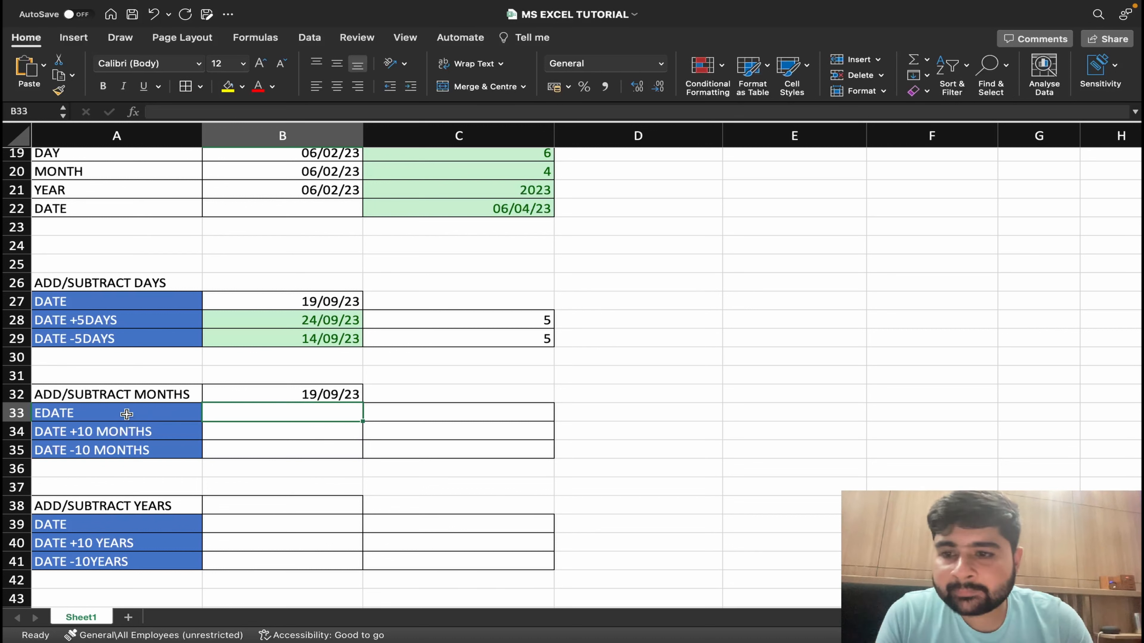
Step: Enter the formula =edate(B32,+10) in B33 to add 10 months to the date in B32
text(=)
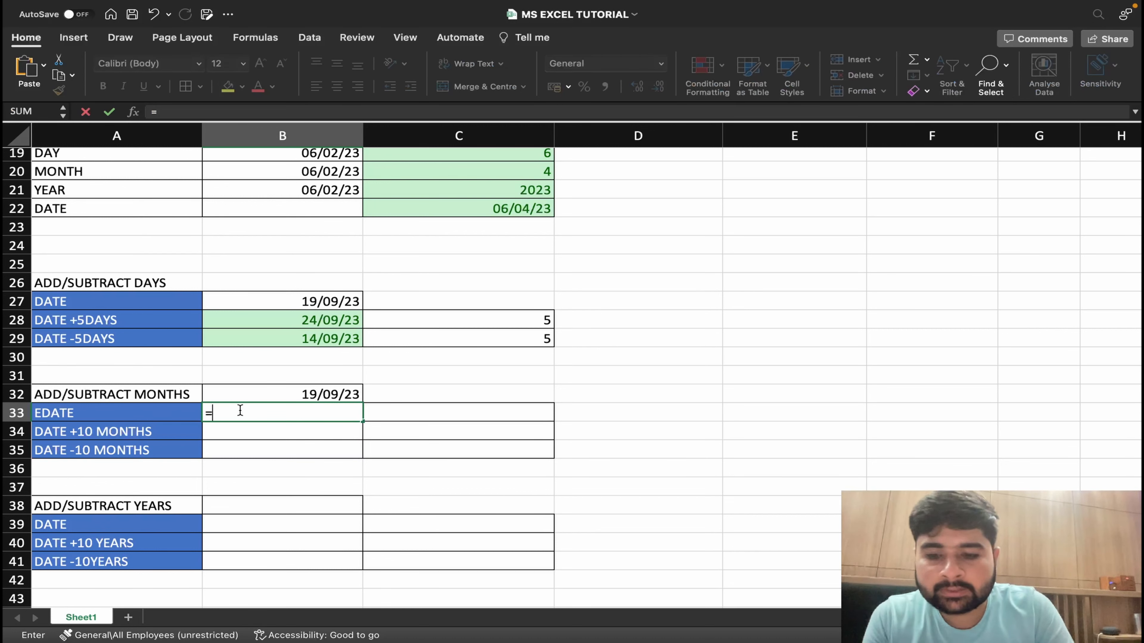
text(edate)
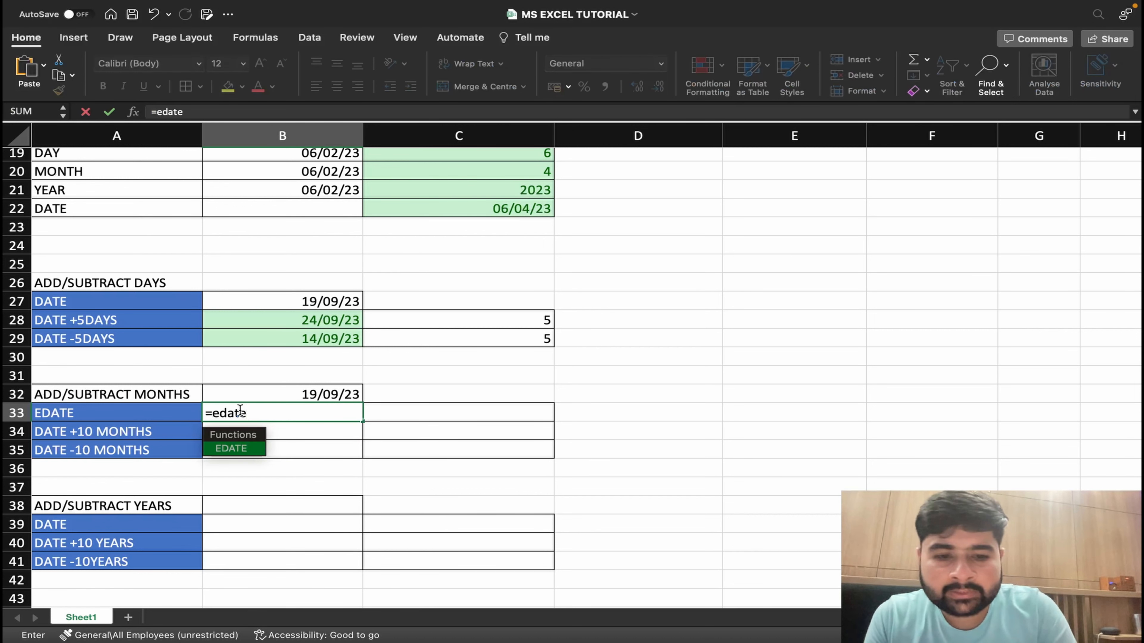
text(()
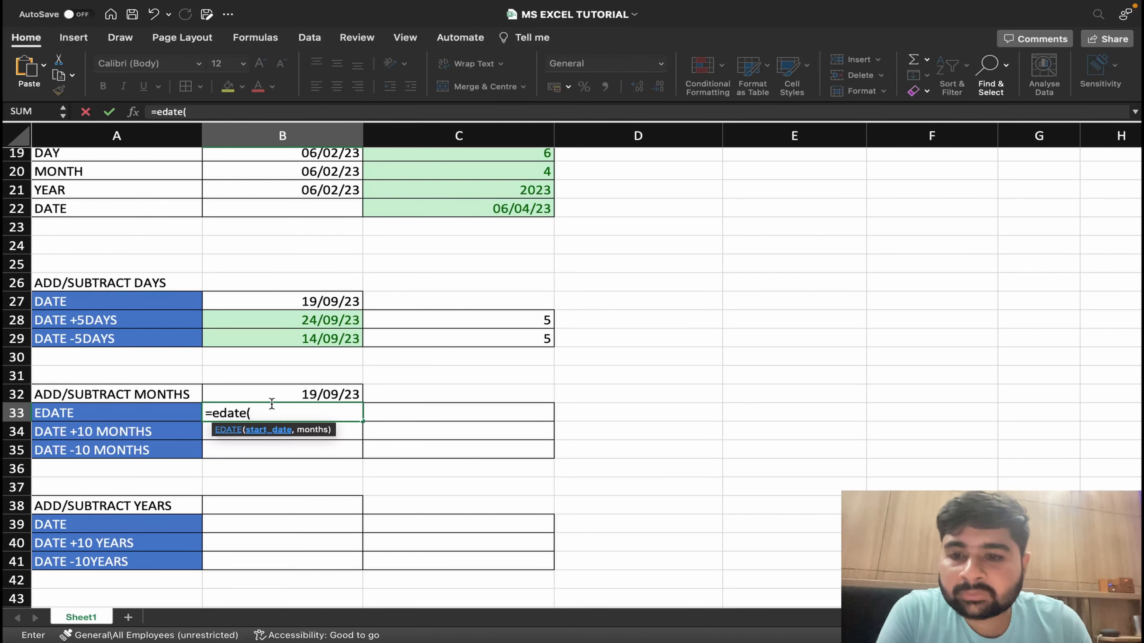
click(291, 394)
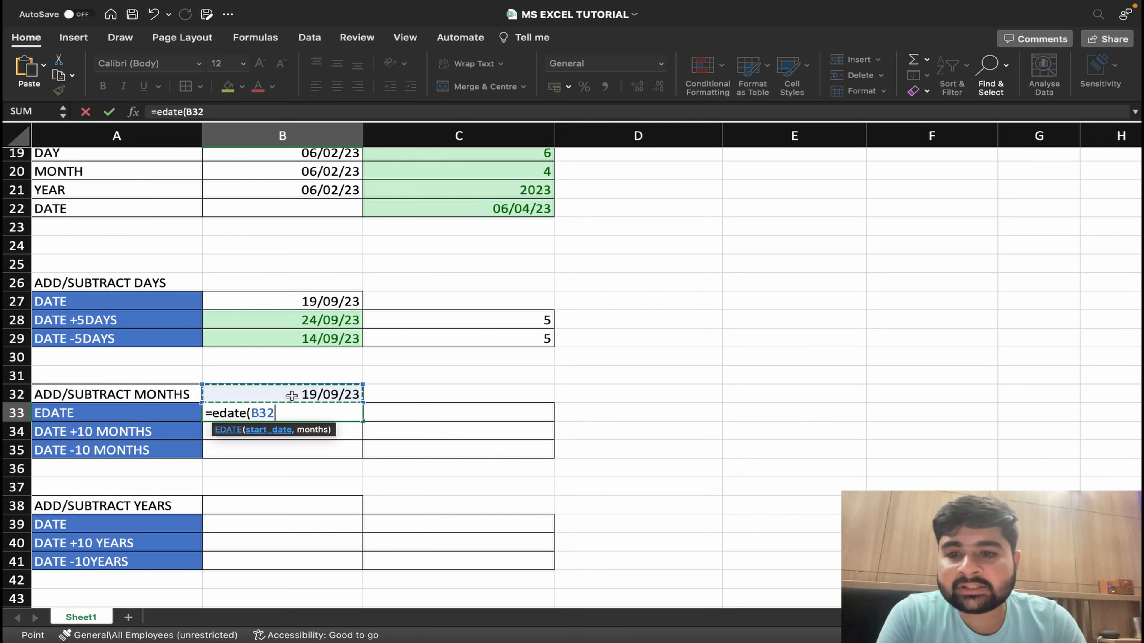
text(,)
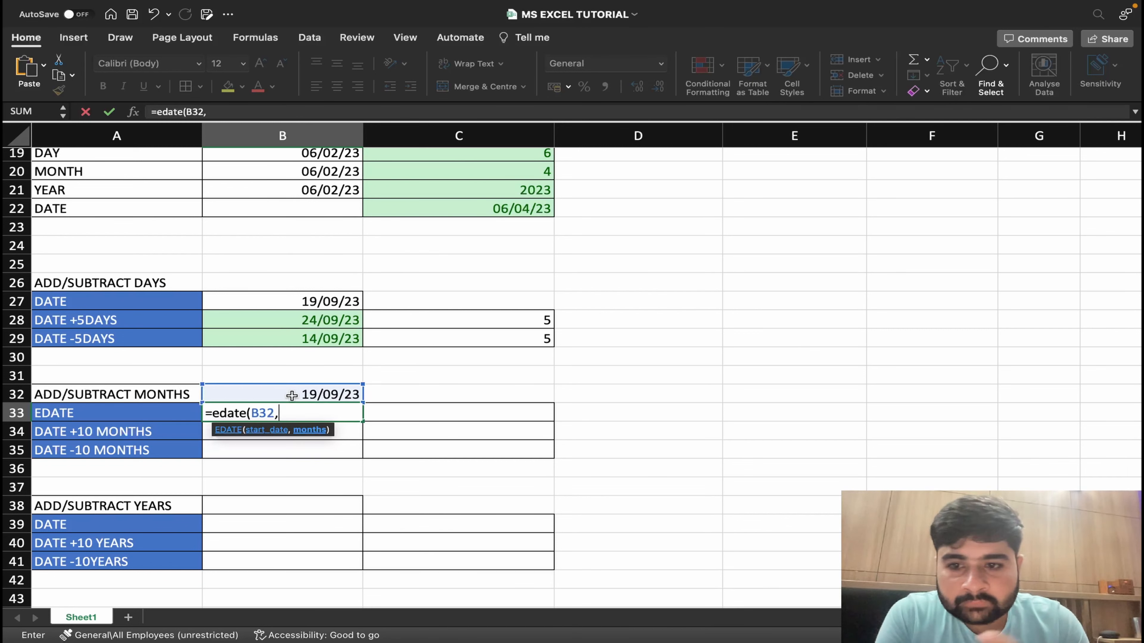
text(+10)
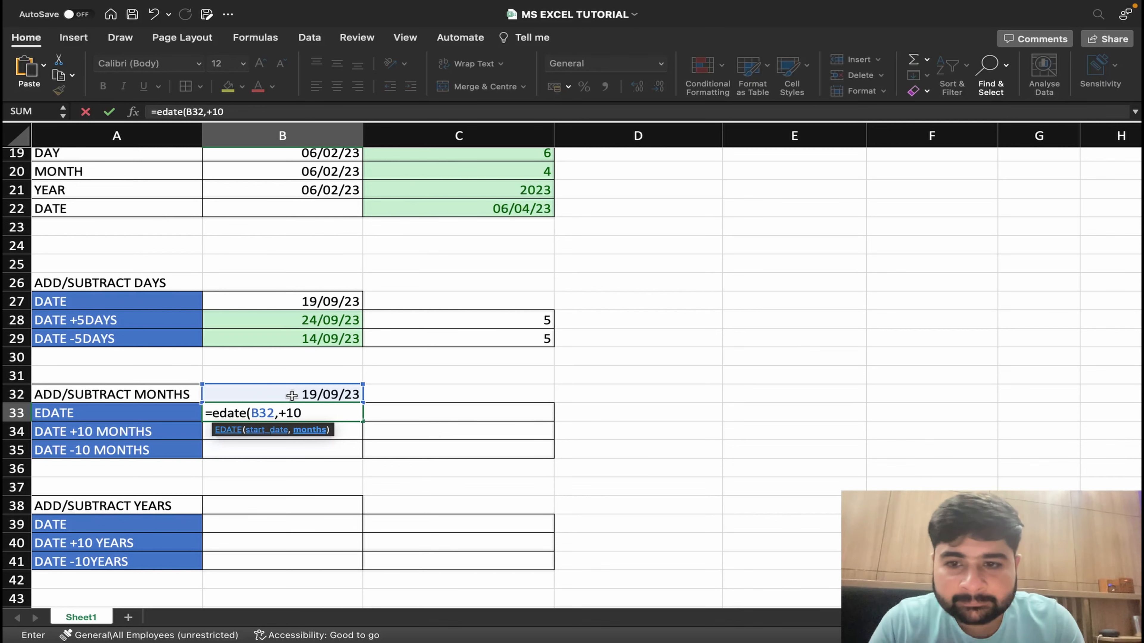
text())
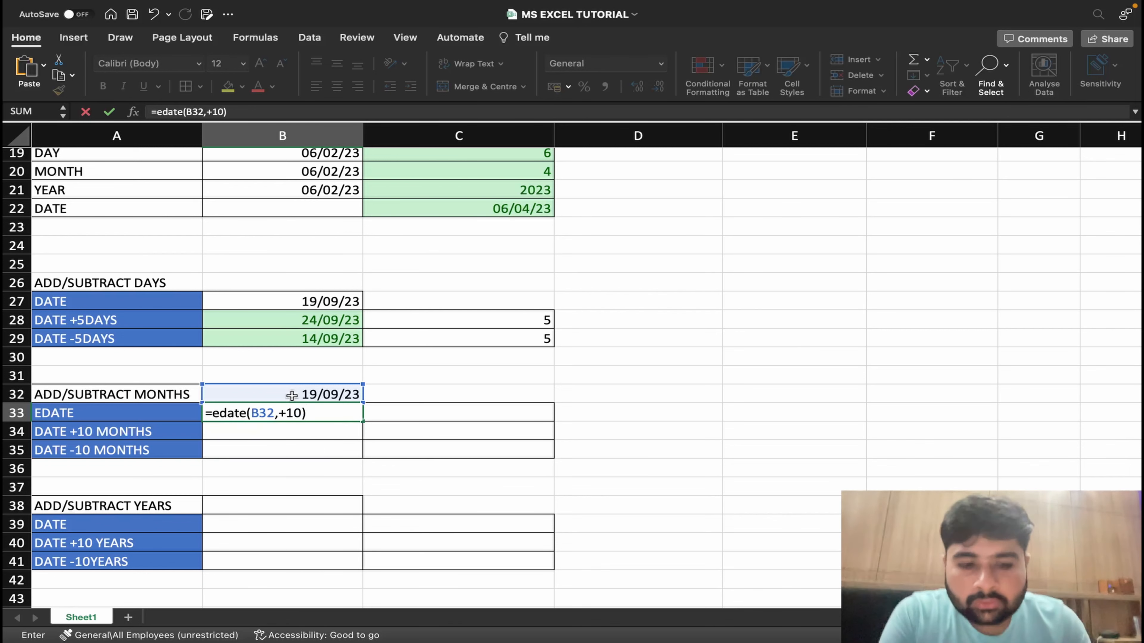
key(Return)
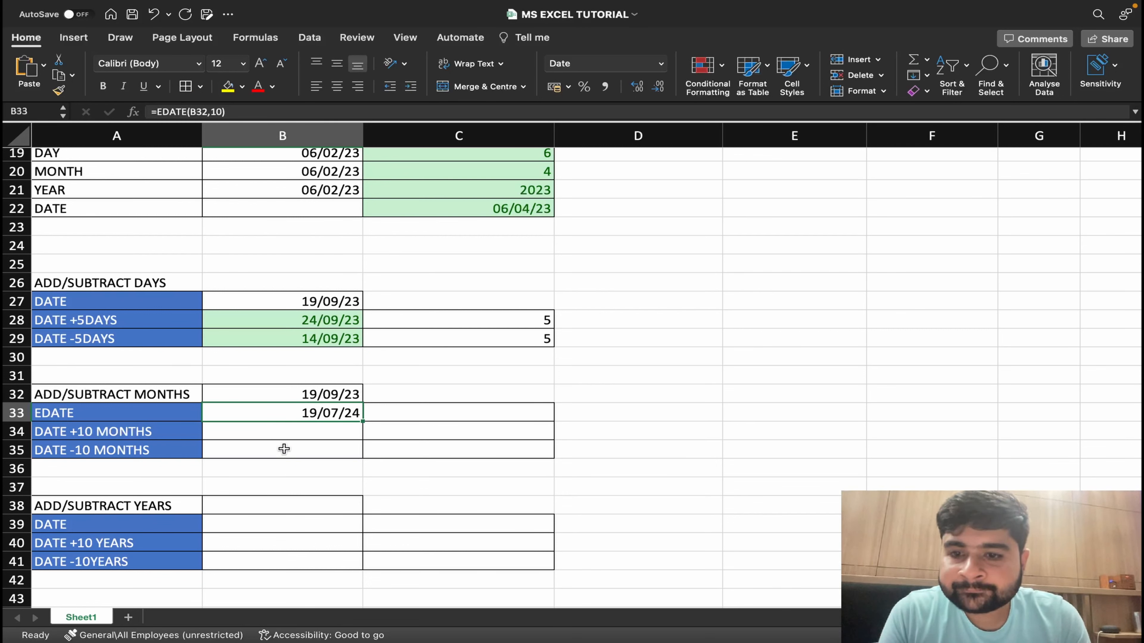
Step: Enter the formula =edate(B32,-10) in B35 to subtract 10 months from the date in B32
click(284, 449)
text(=ed)
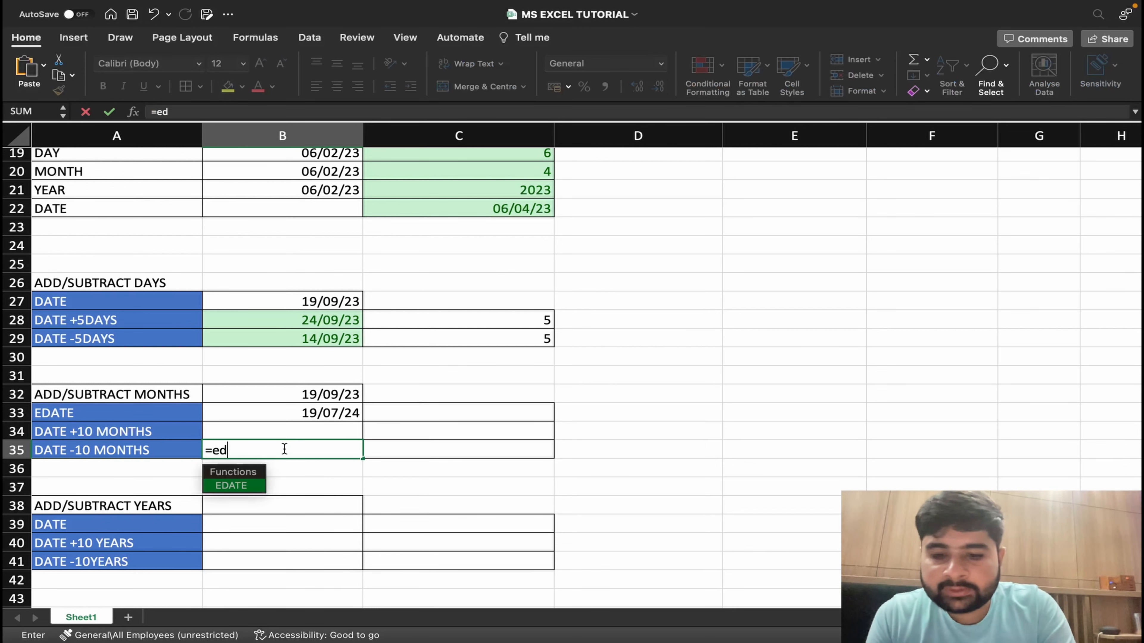
text(ate()
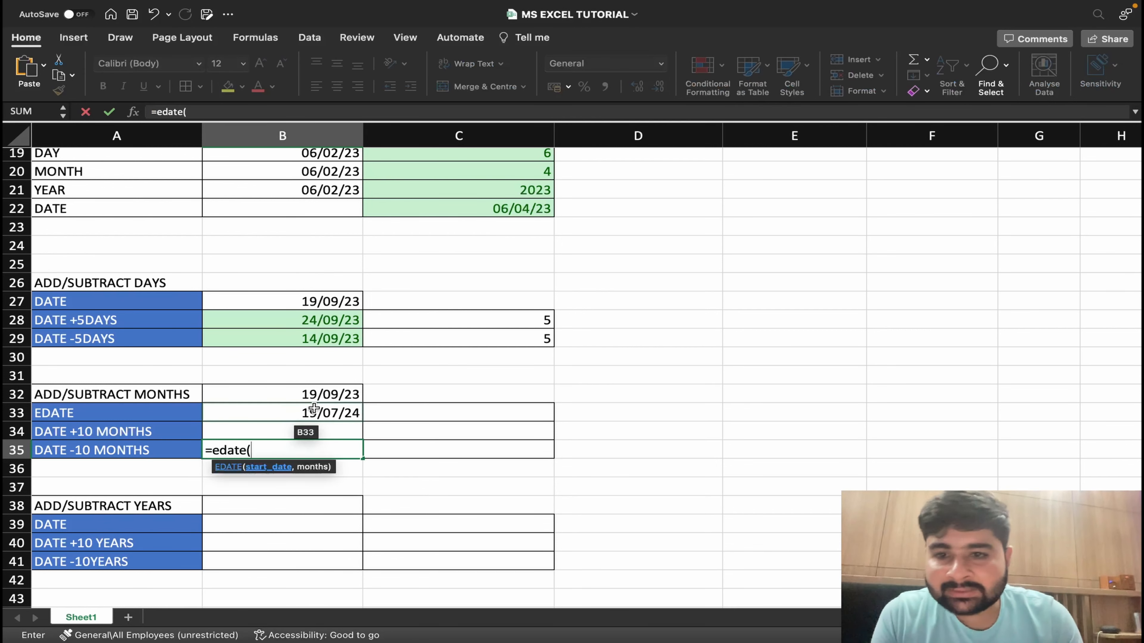
click(321, 396)
text(,)
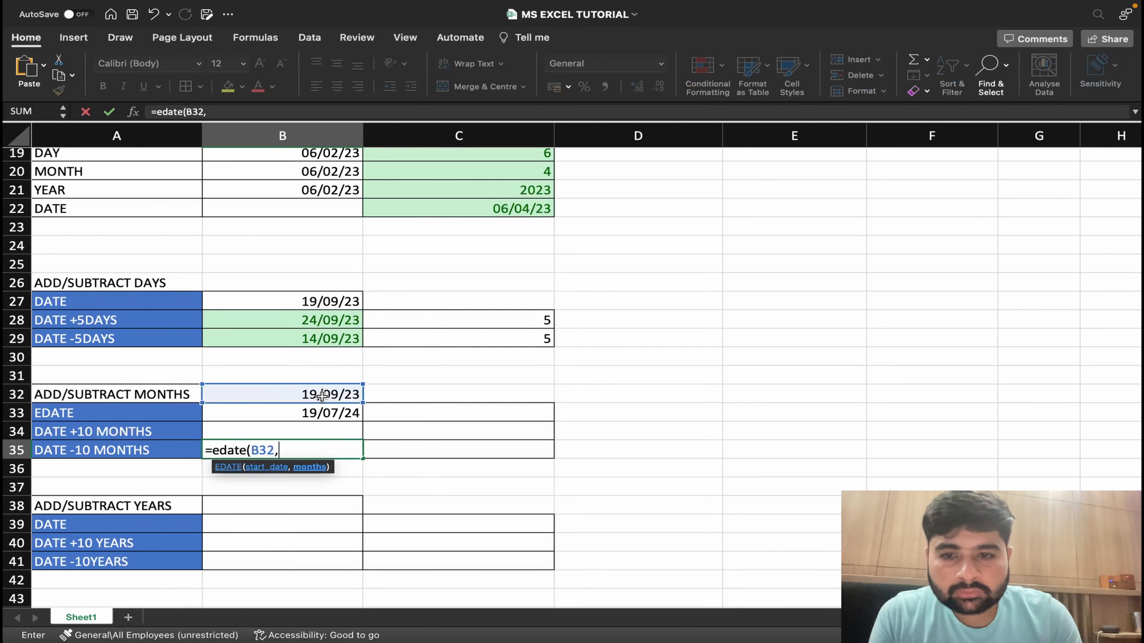
text(-)
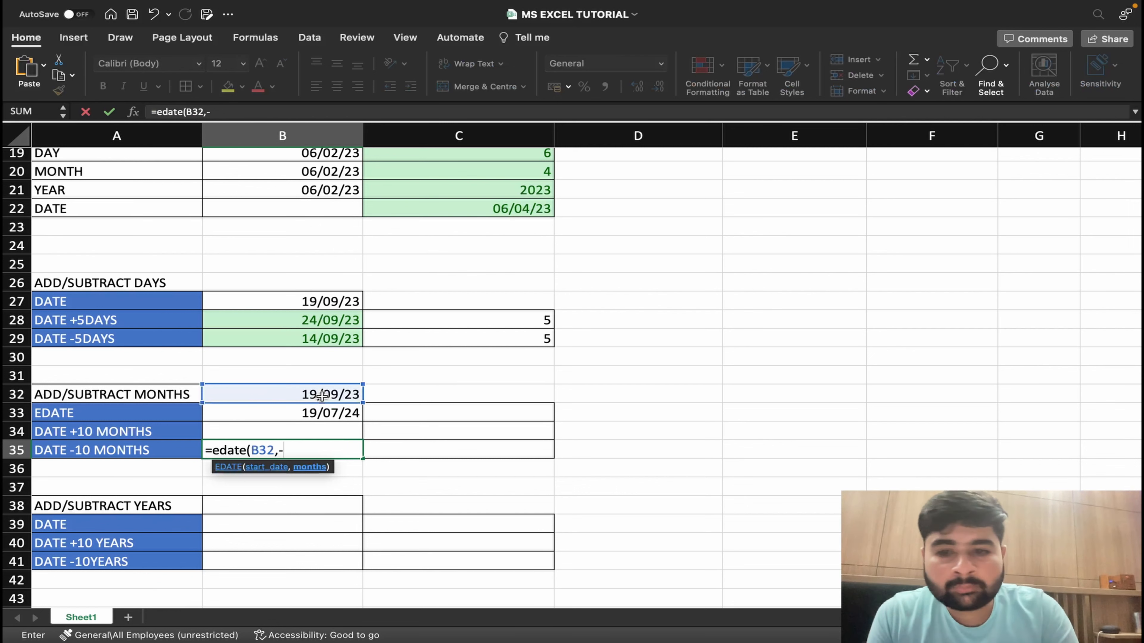
text(10)
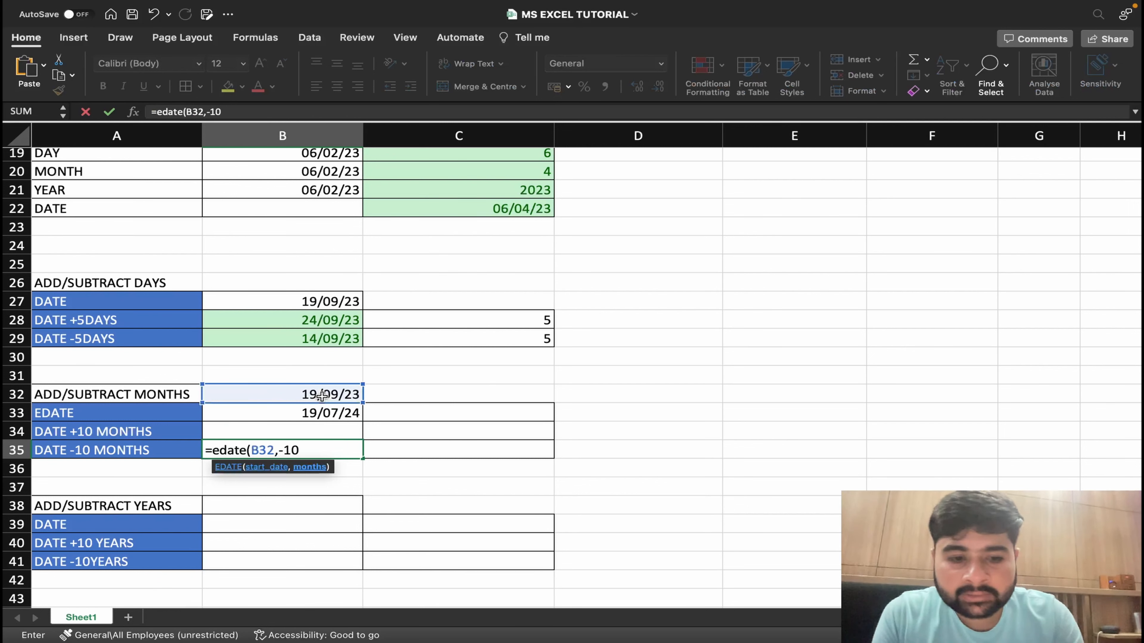
text())
key(Return)
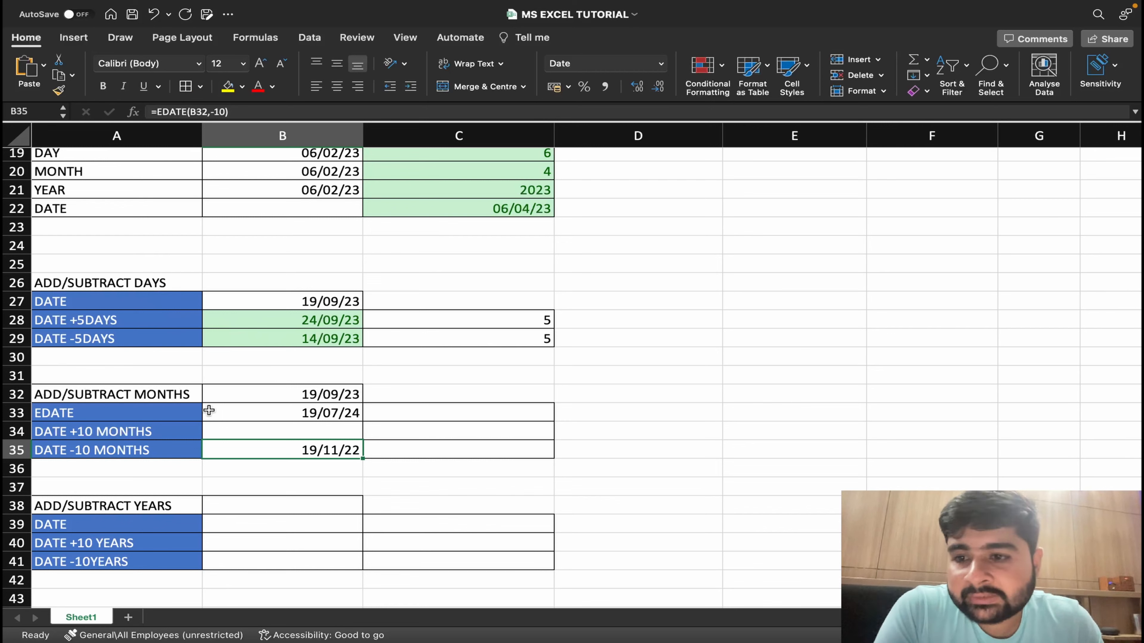
Step: Enter the formula =EDATE(B38,+120) in B40 to add 10 years to the date in B38
mouse_move(883, 642)
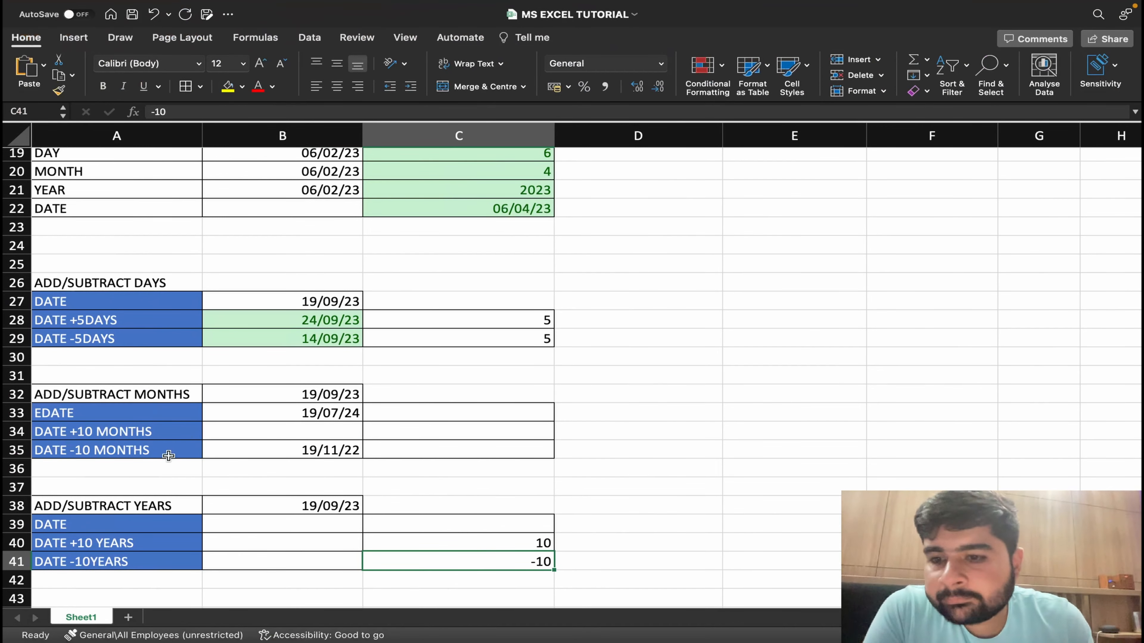
scroll(168, 455, down, 3)
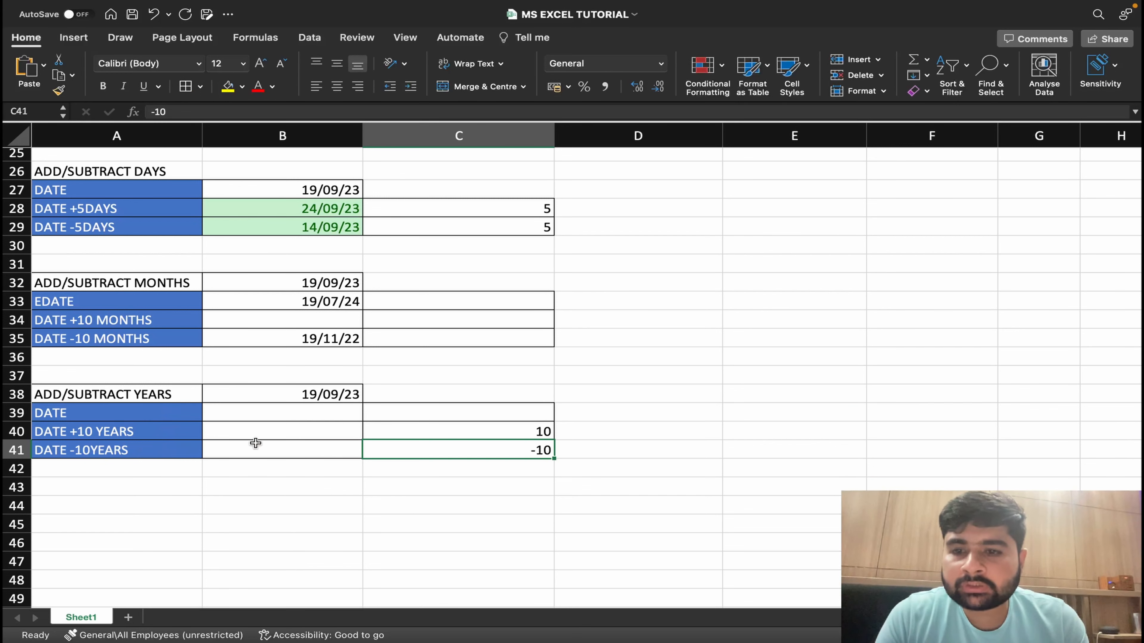
click(267, 433)
text(=)
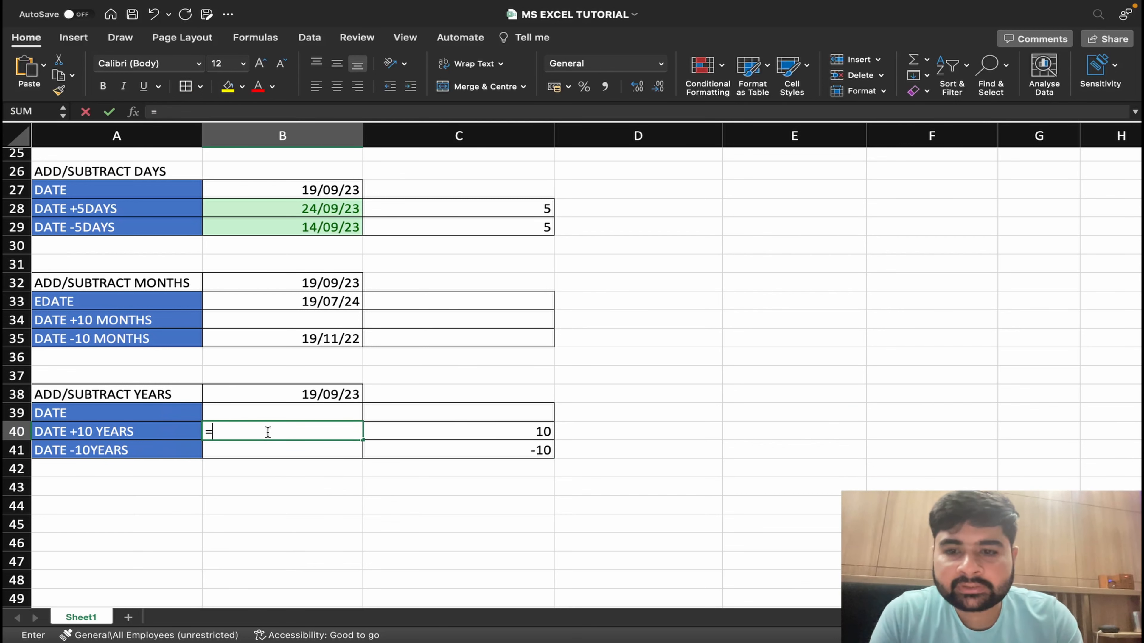
text(edate)
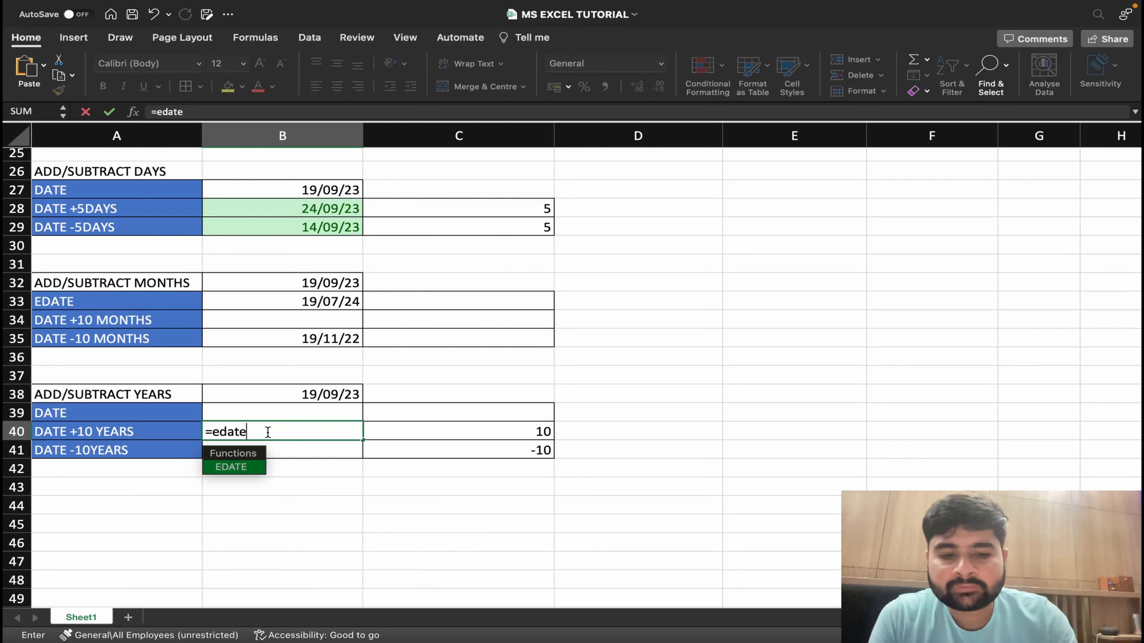
text(()
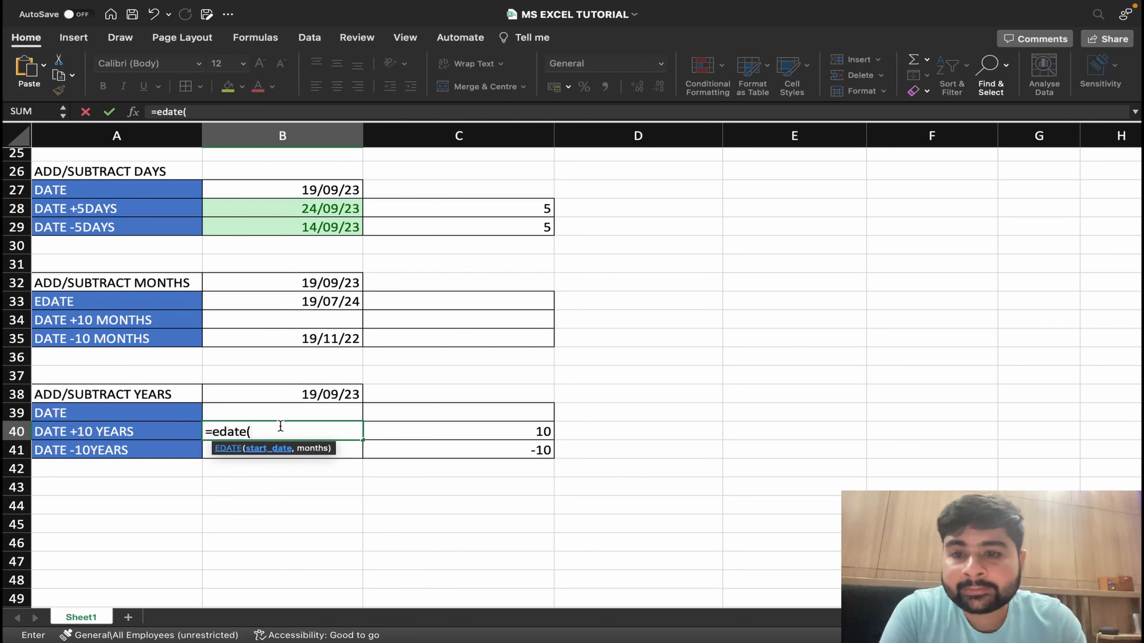
click(308, 394)
text(,)
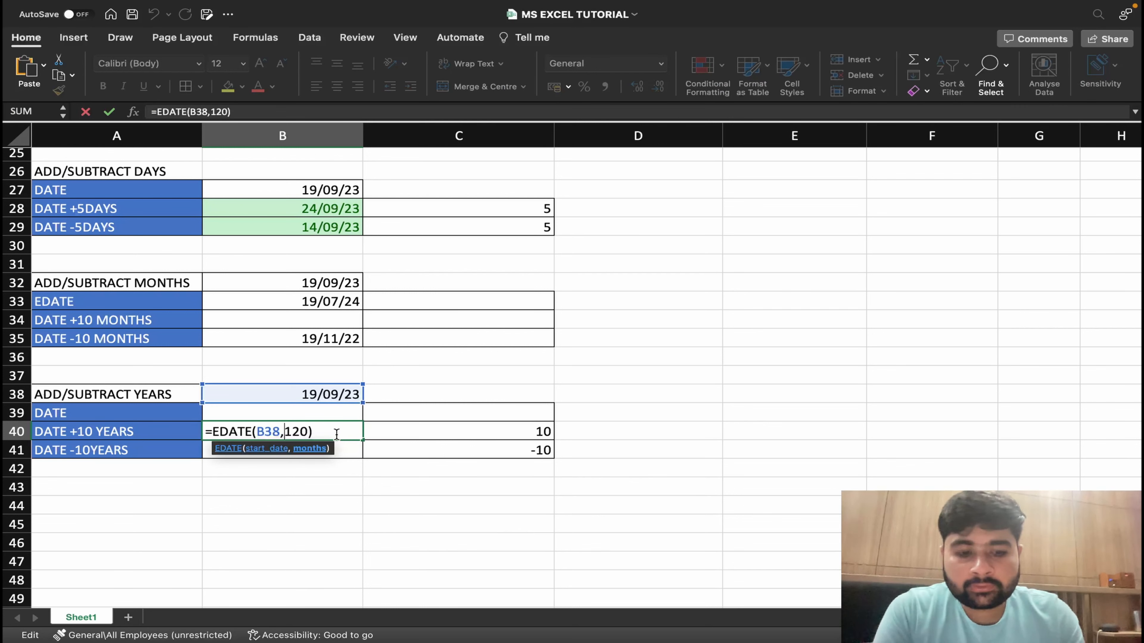
text(+120)
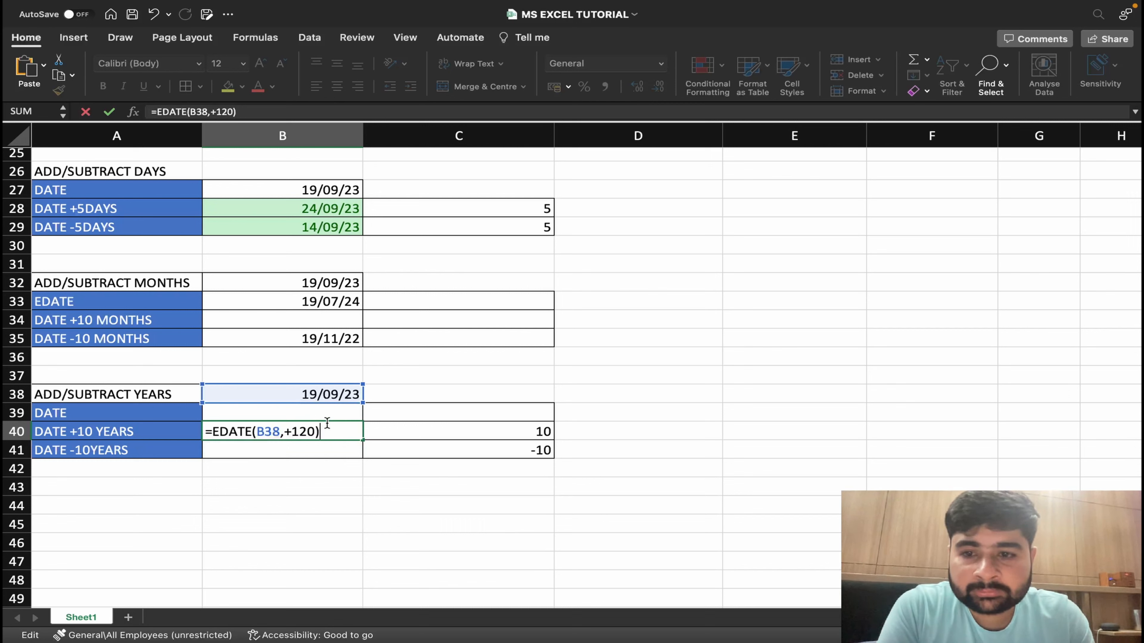
key(Return)
click(327, 432)
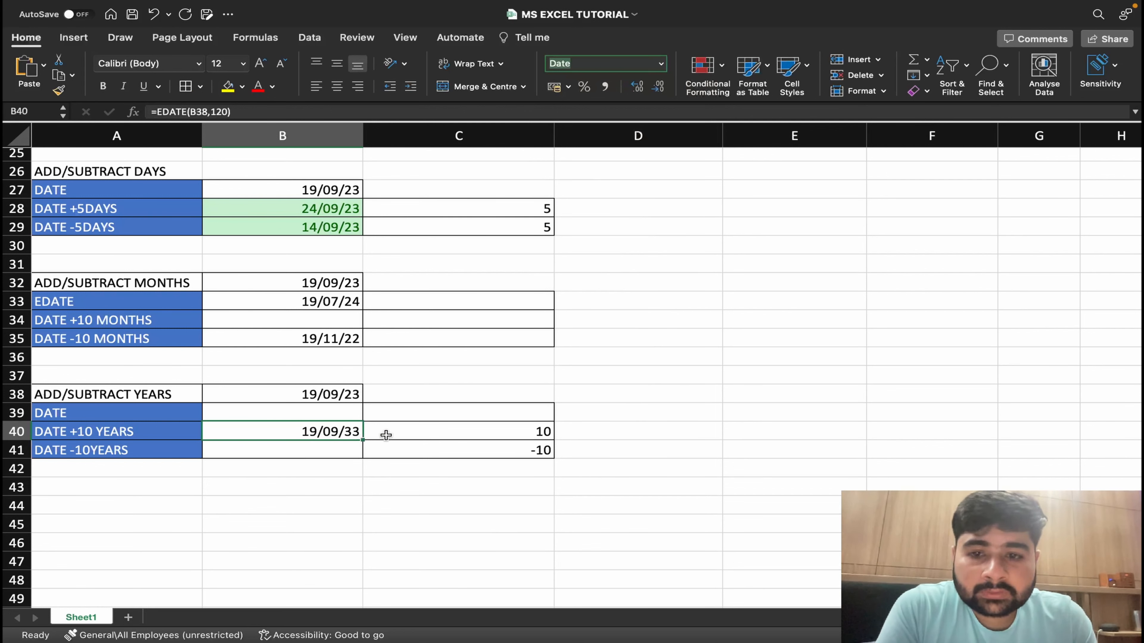
Step: Enter -10 in C41 as the number of years for the DATE -10YEARS row
click(336, 453)
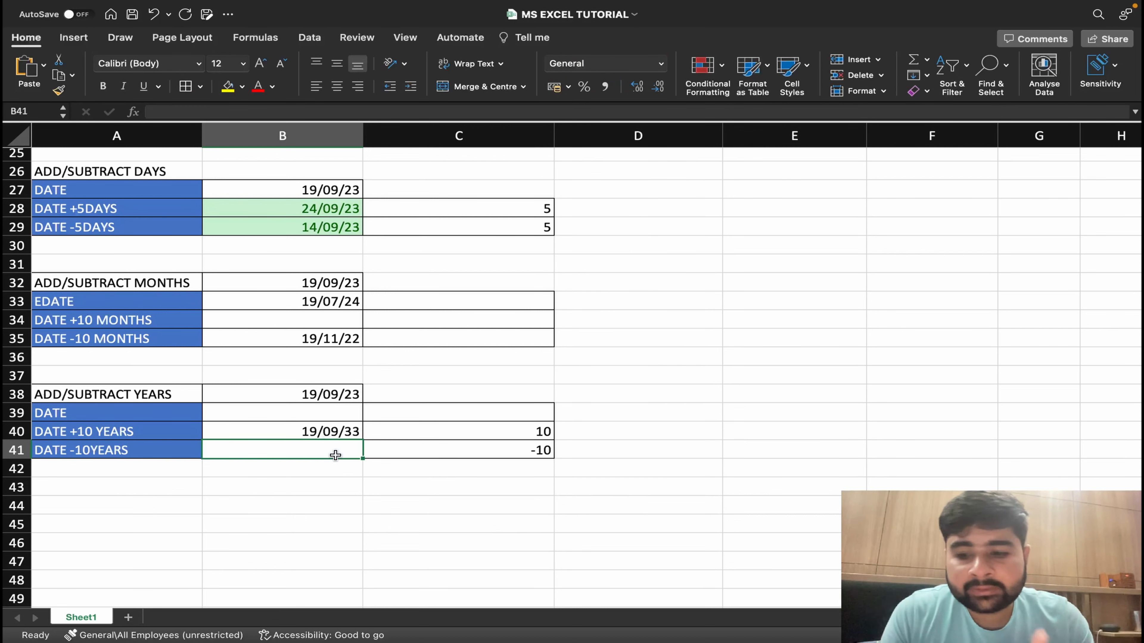
click(453, 456)
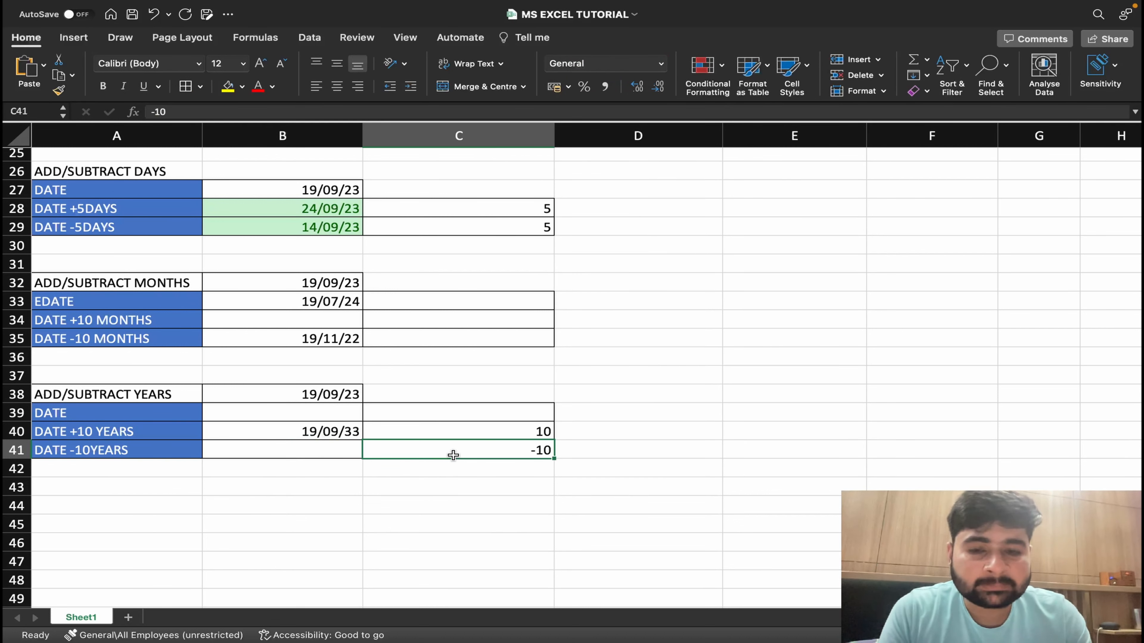
text(-10)
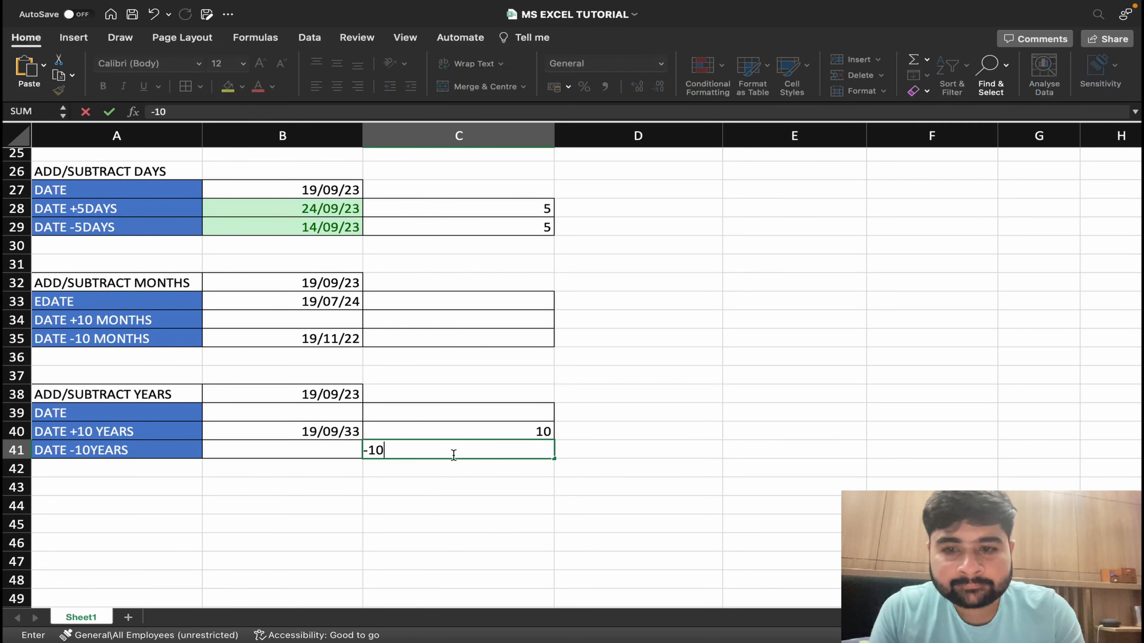
key(Left)
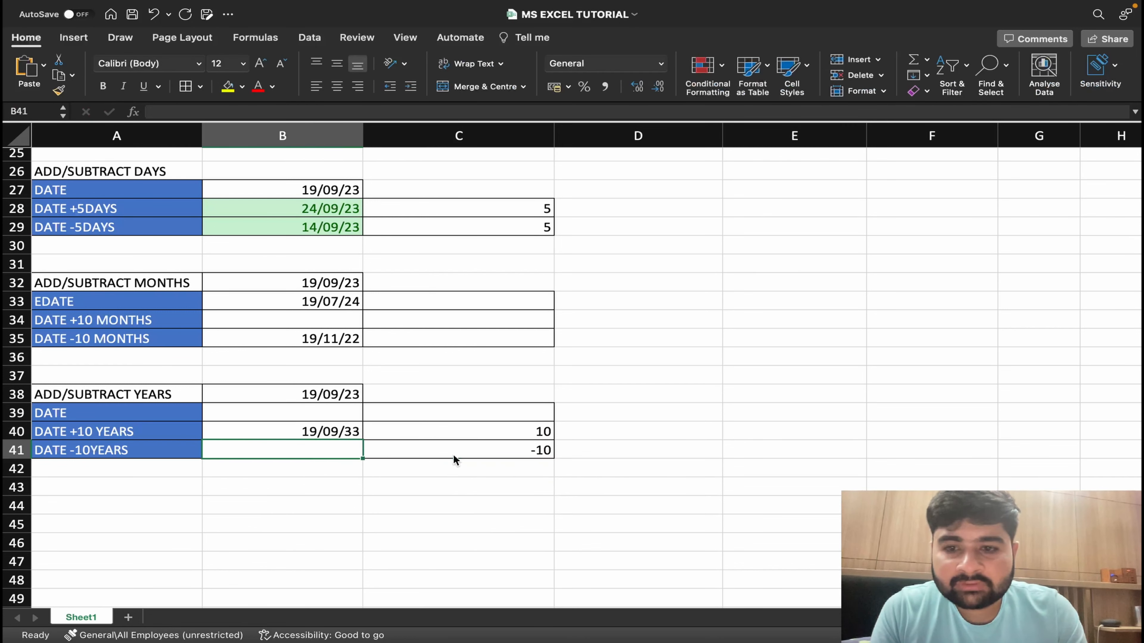
Step: Enter the formula =edate(B38,C41*12) in B41 to subtract the years given in C41 from the date in B38
text(=ed)
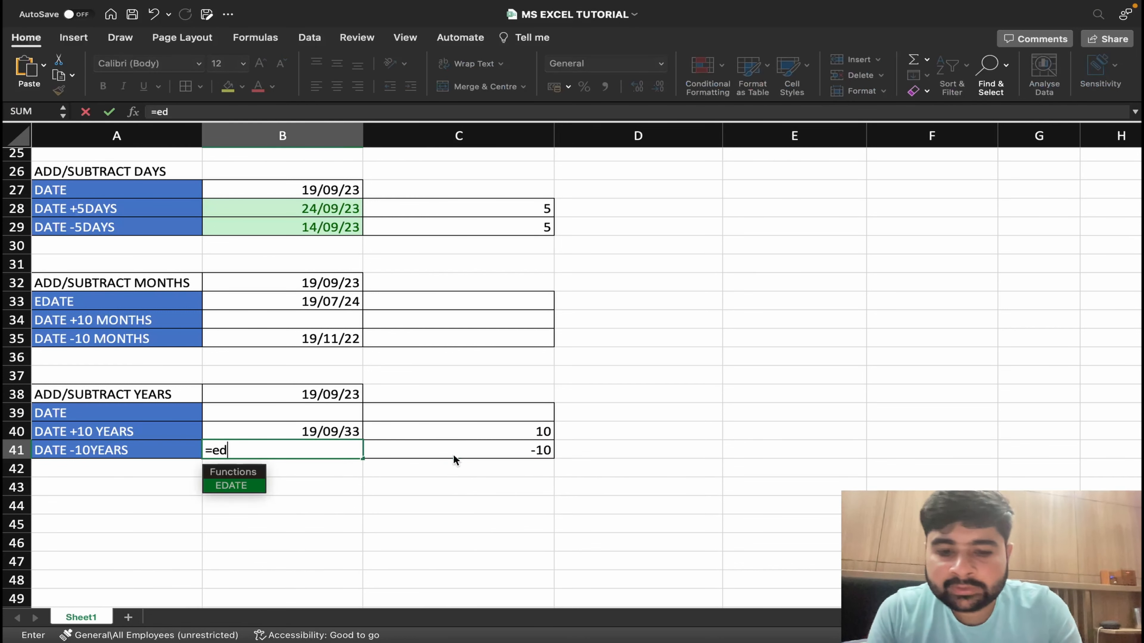
text(ate()
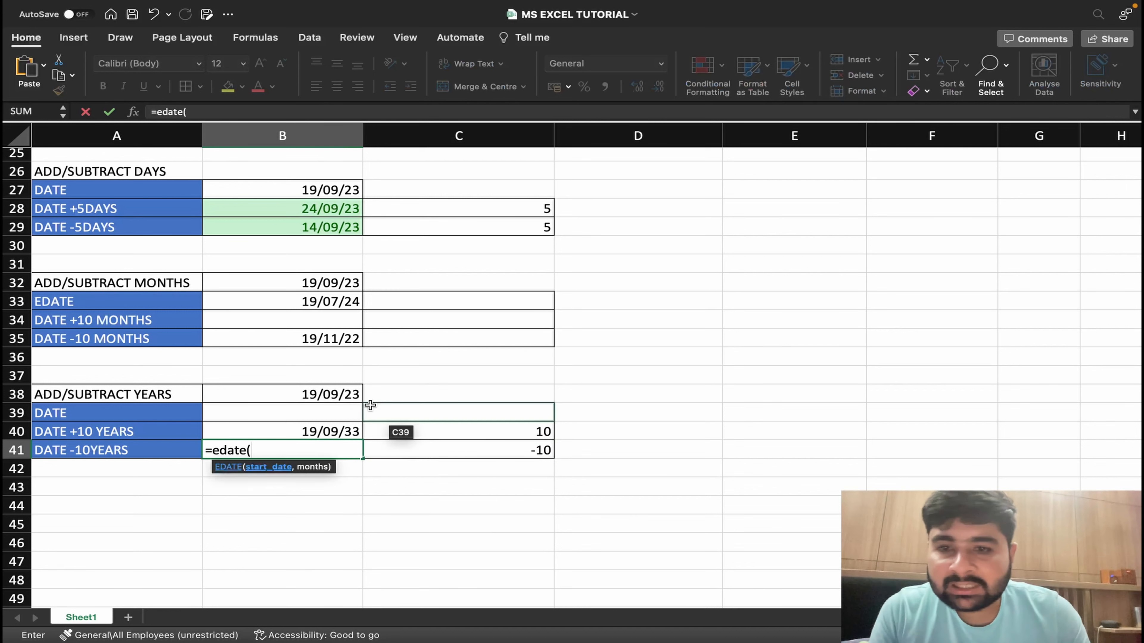
click(345, 388)
text(,)
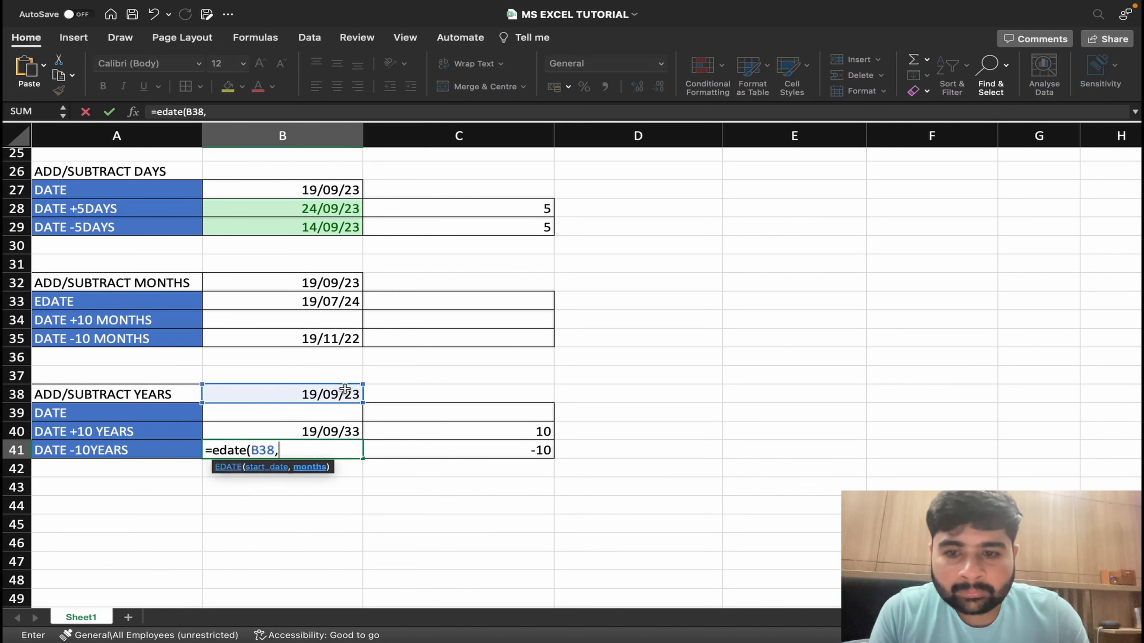
click(469, 448)
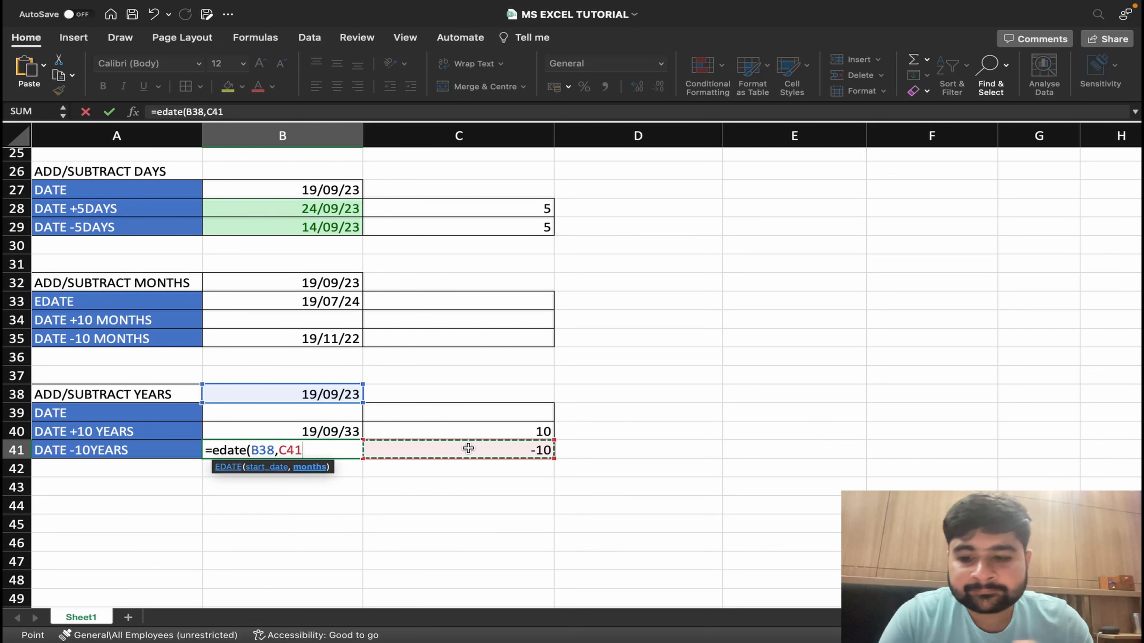
text(*)
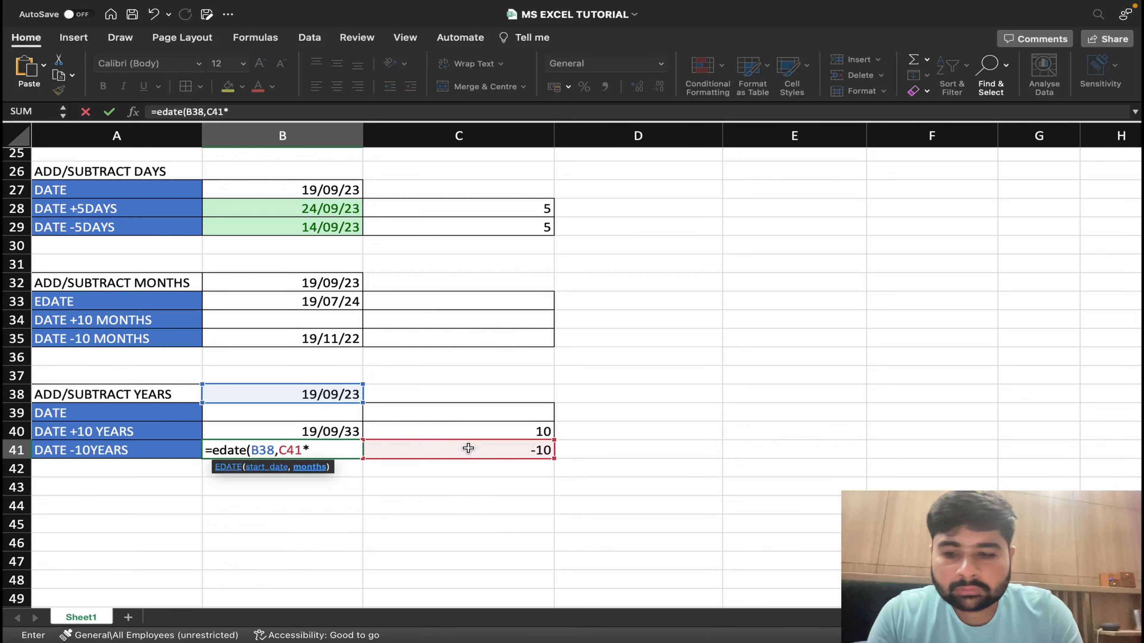
text(12)
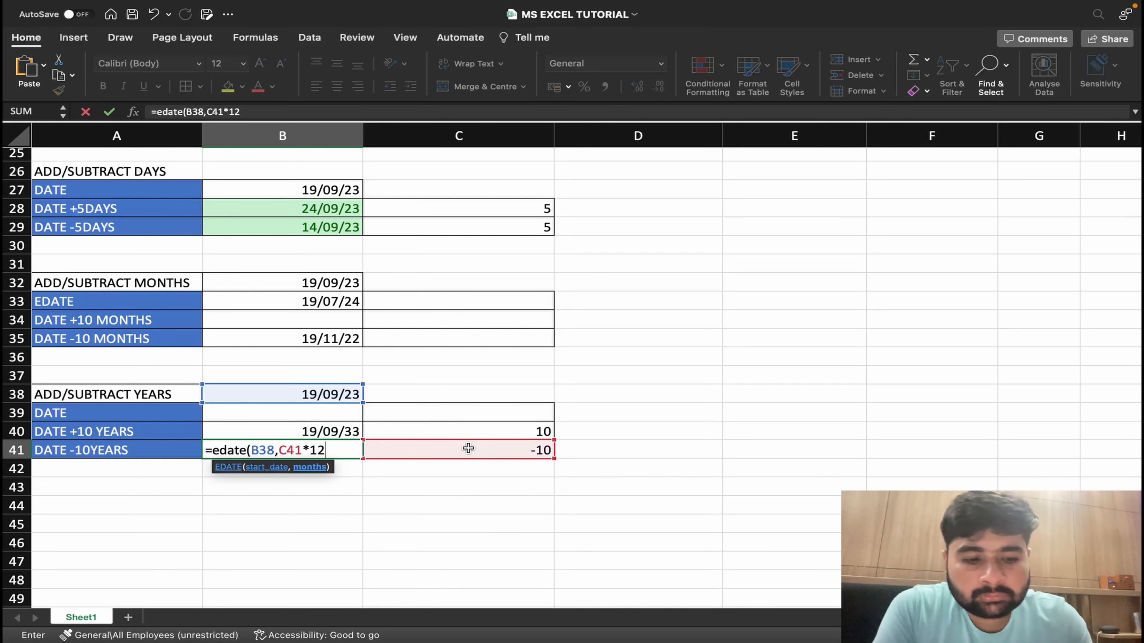
text())
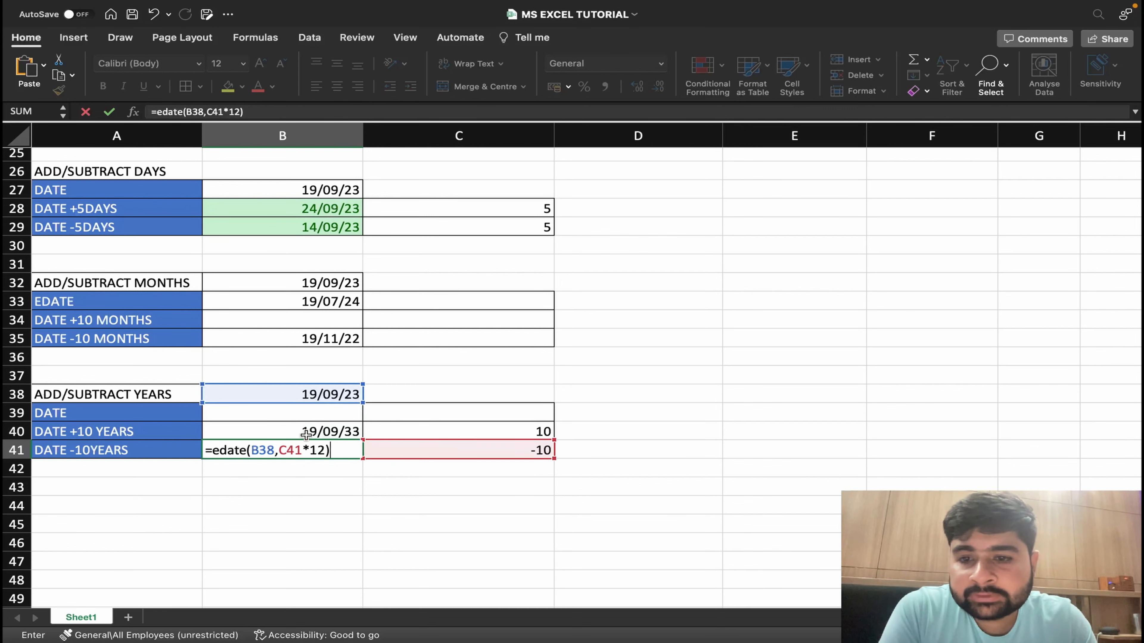
key(Return)
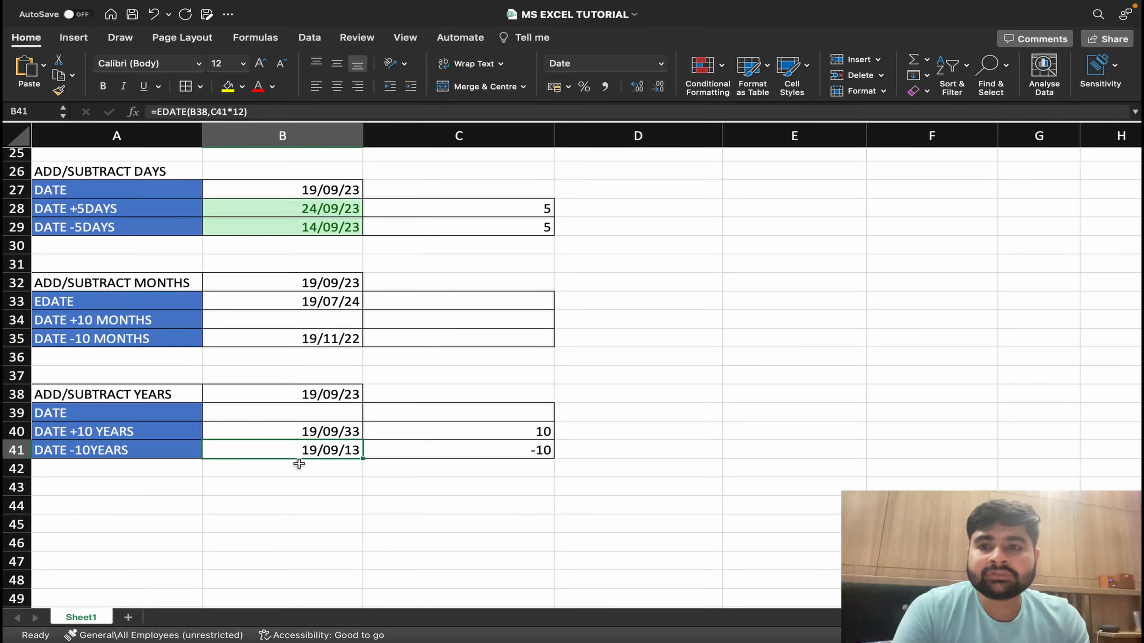
scroll(299, 464, up, 10)
scroll(299, 464, up, 2)
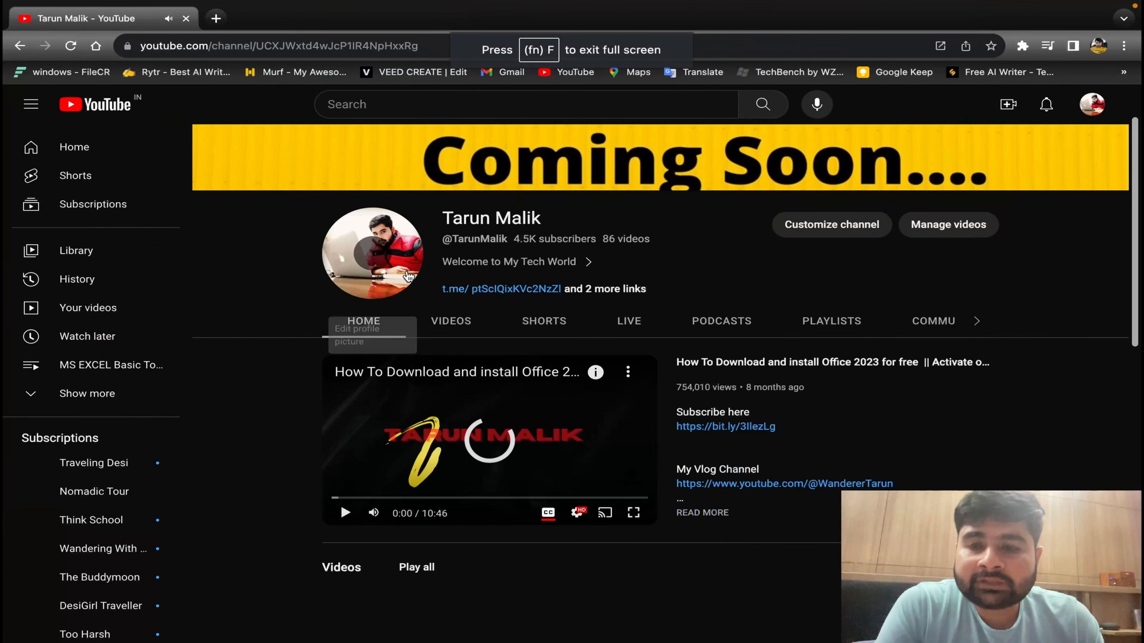
Step: Open the YouTube channel's list of videos and browse the uploaded Excel tutorials
click(367, 321)
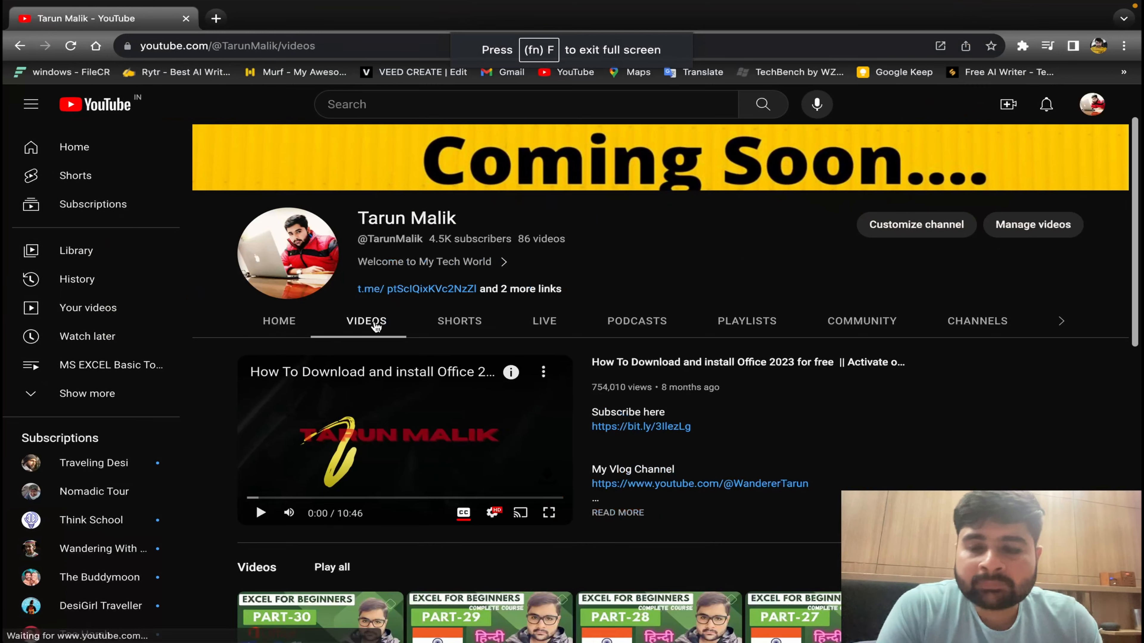
scroll(479, 412, down, 3)
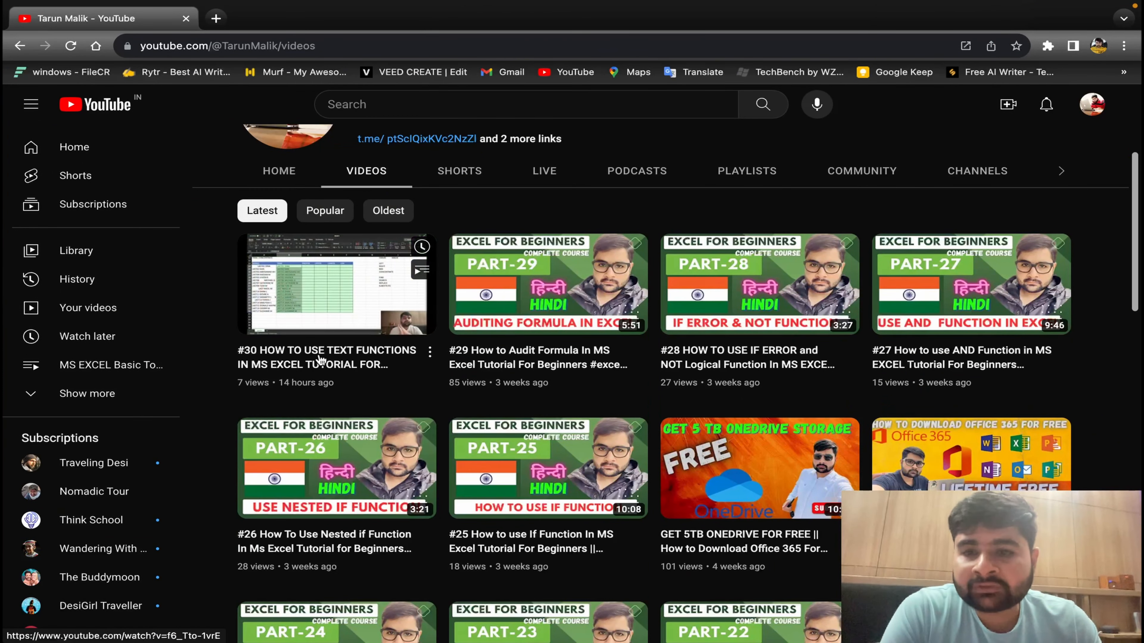
scroll(419, 408, down, 10)
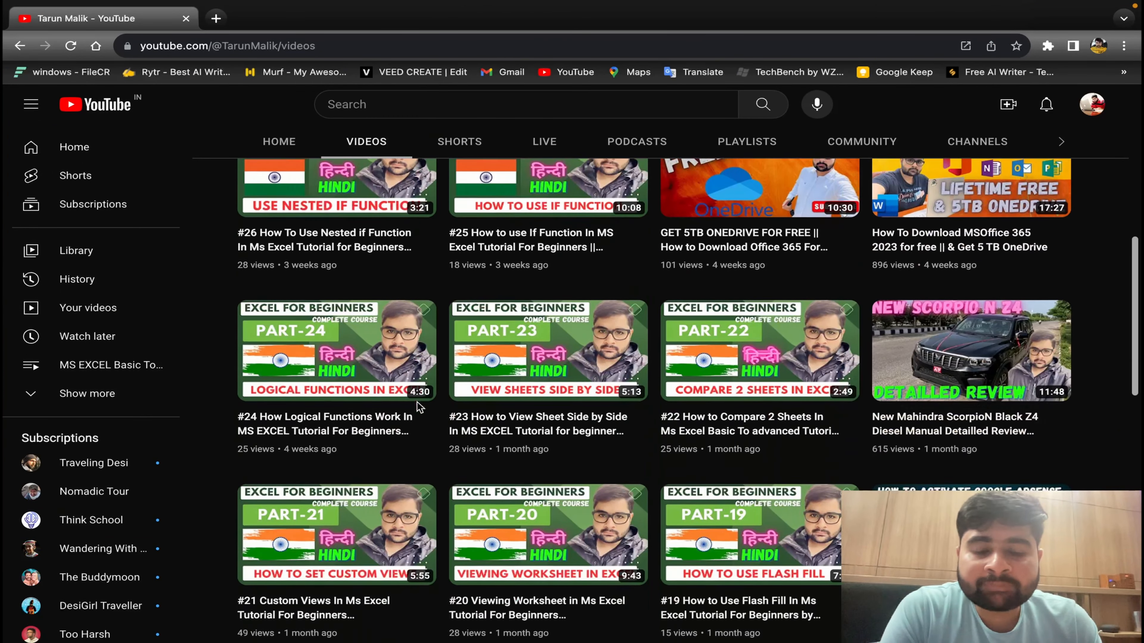
scroll(419, 408, down, 8)
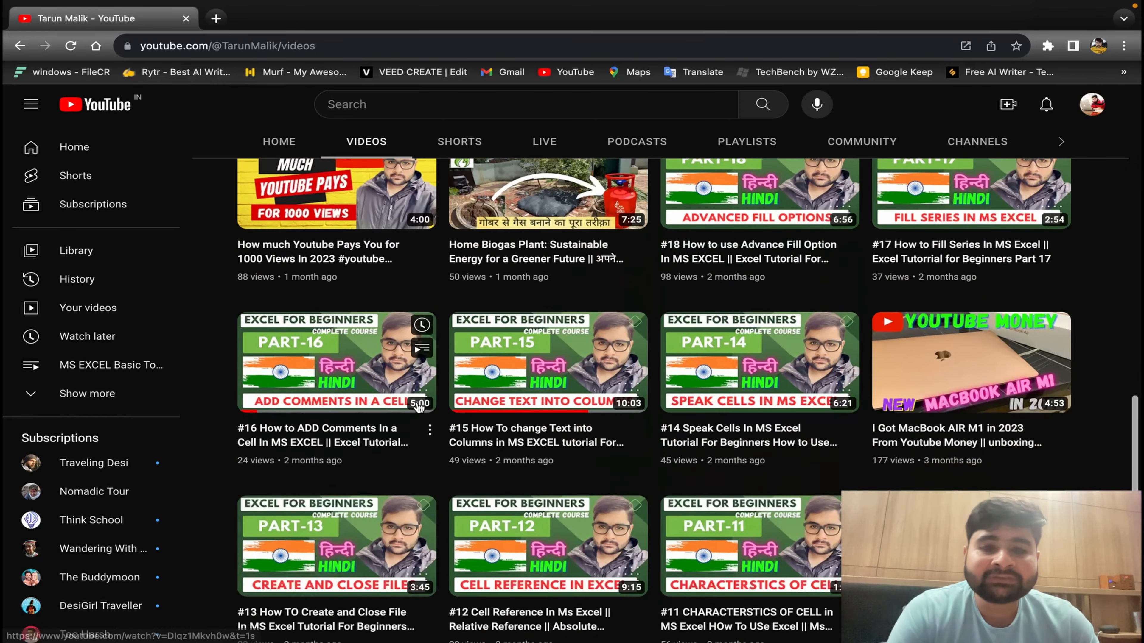
scroll(419, 408, up, 20)
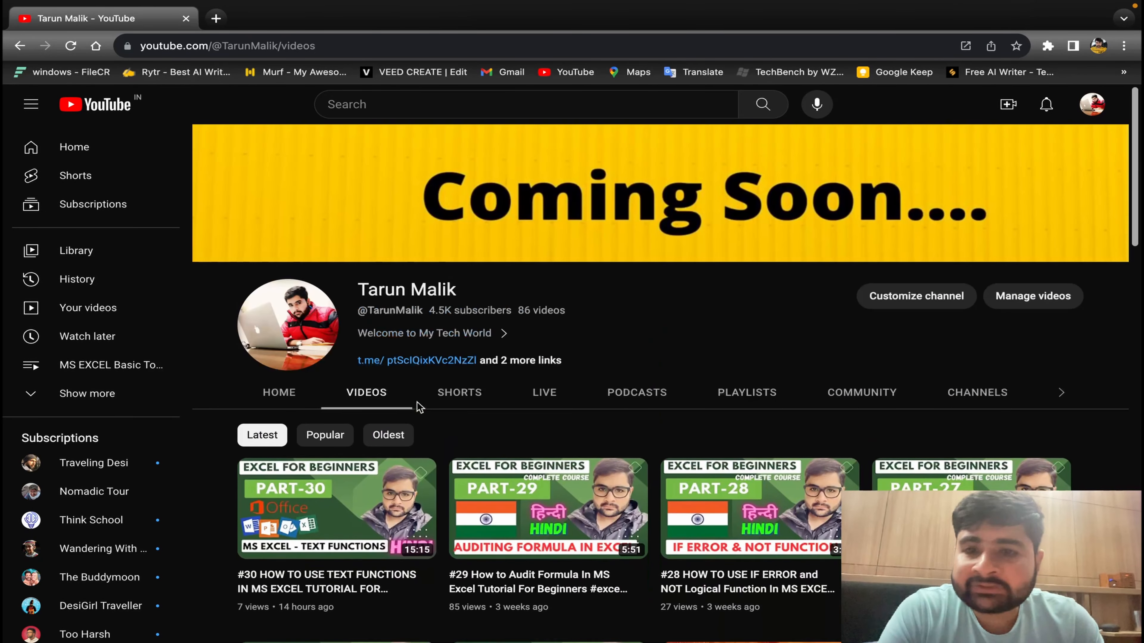